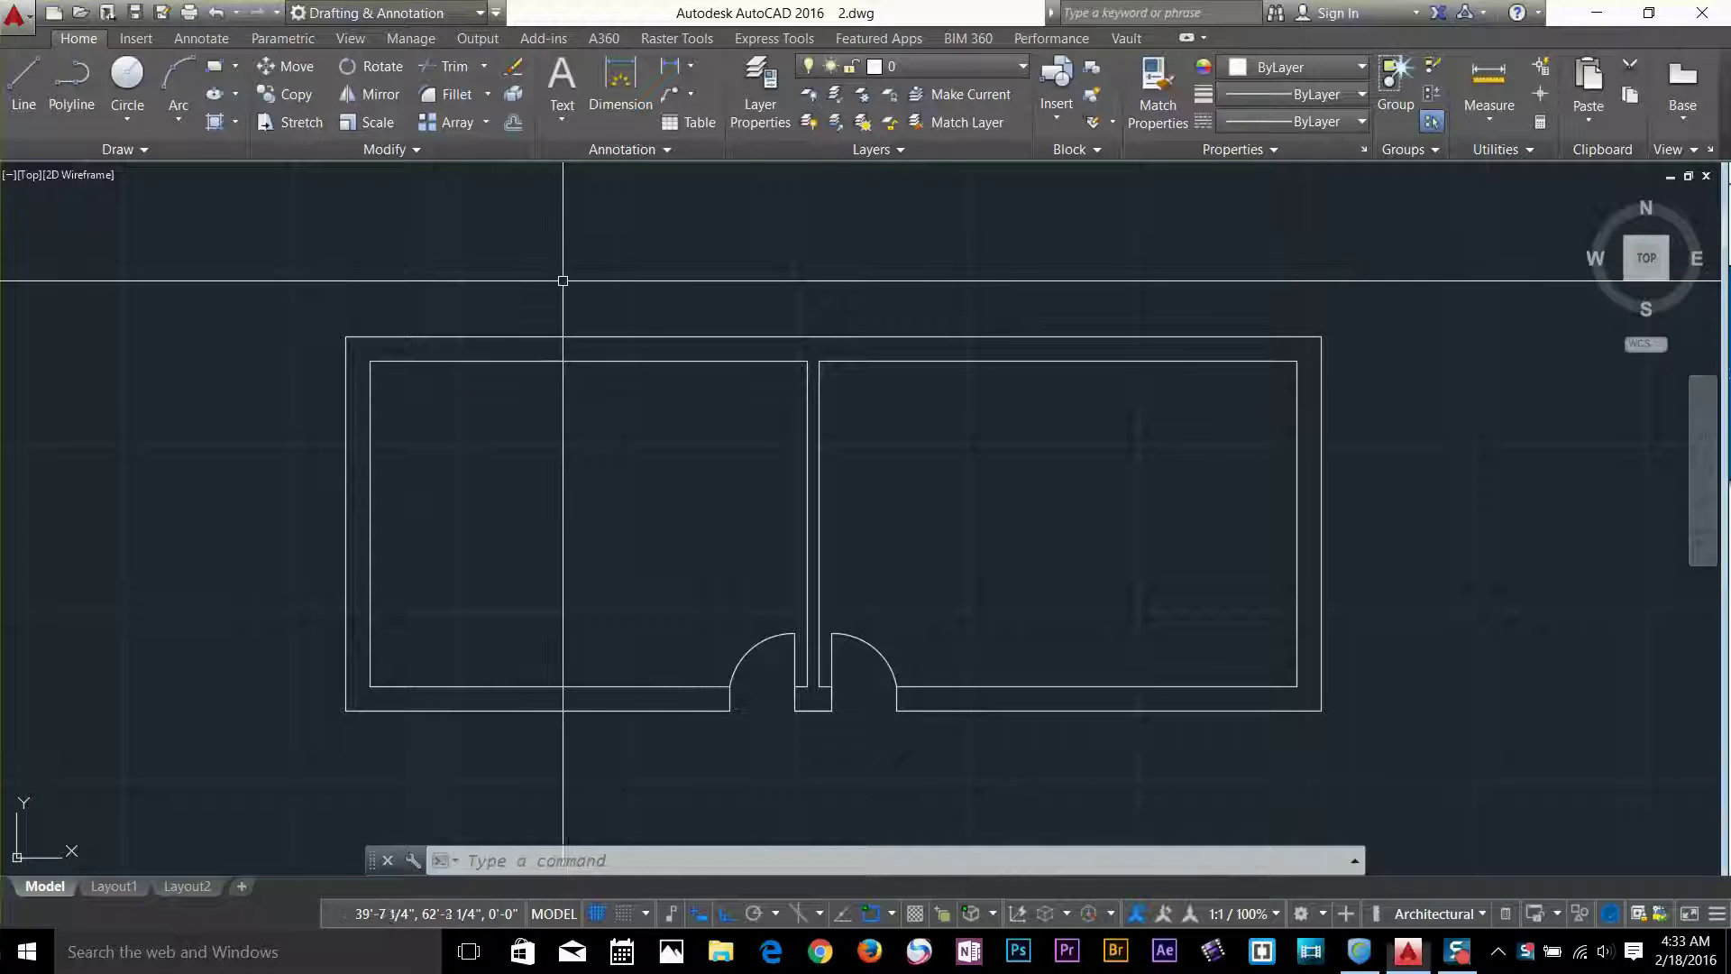
- Stretch the right end of the two-room floor plan horizontally outward, widening the right room
middle_drag(1152, 383, 1010, 351)
scroll(1011, 350, up, 2)
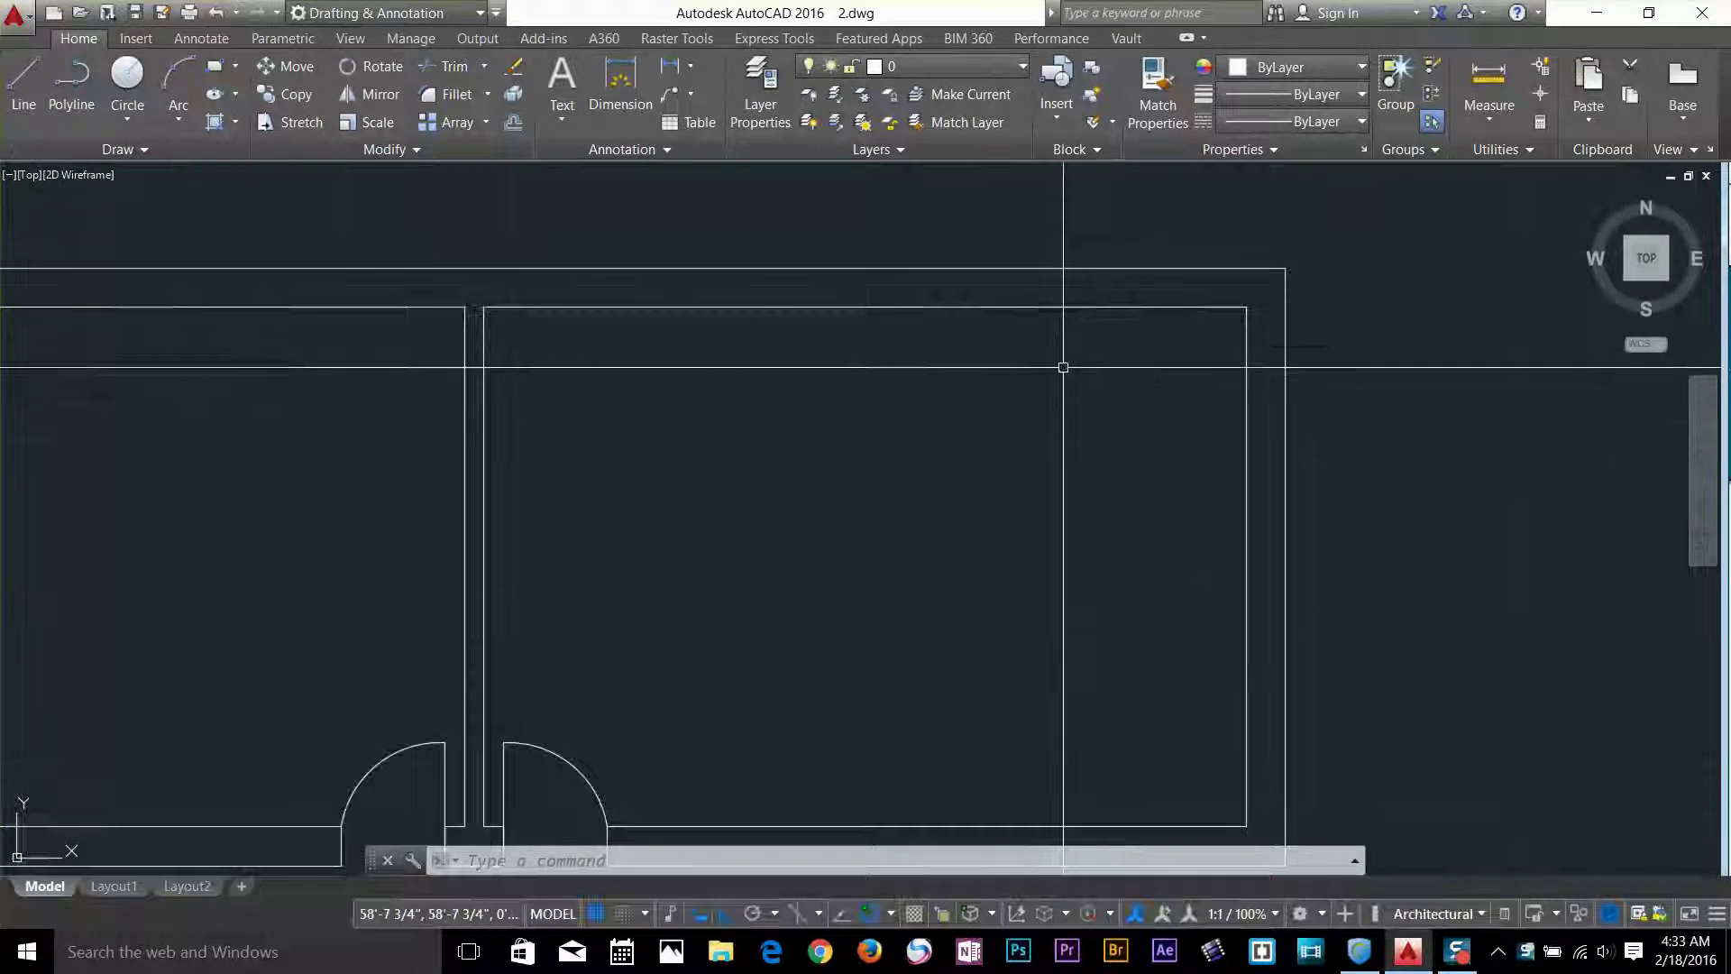
scroll(1066, 365, down, 2)
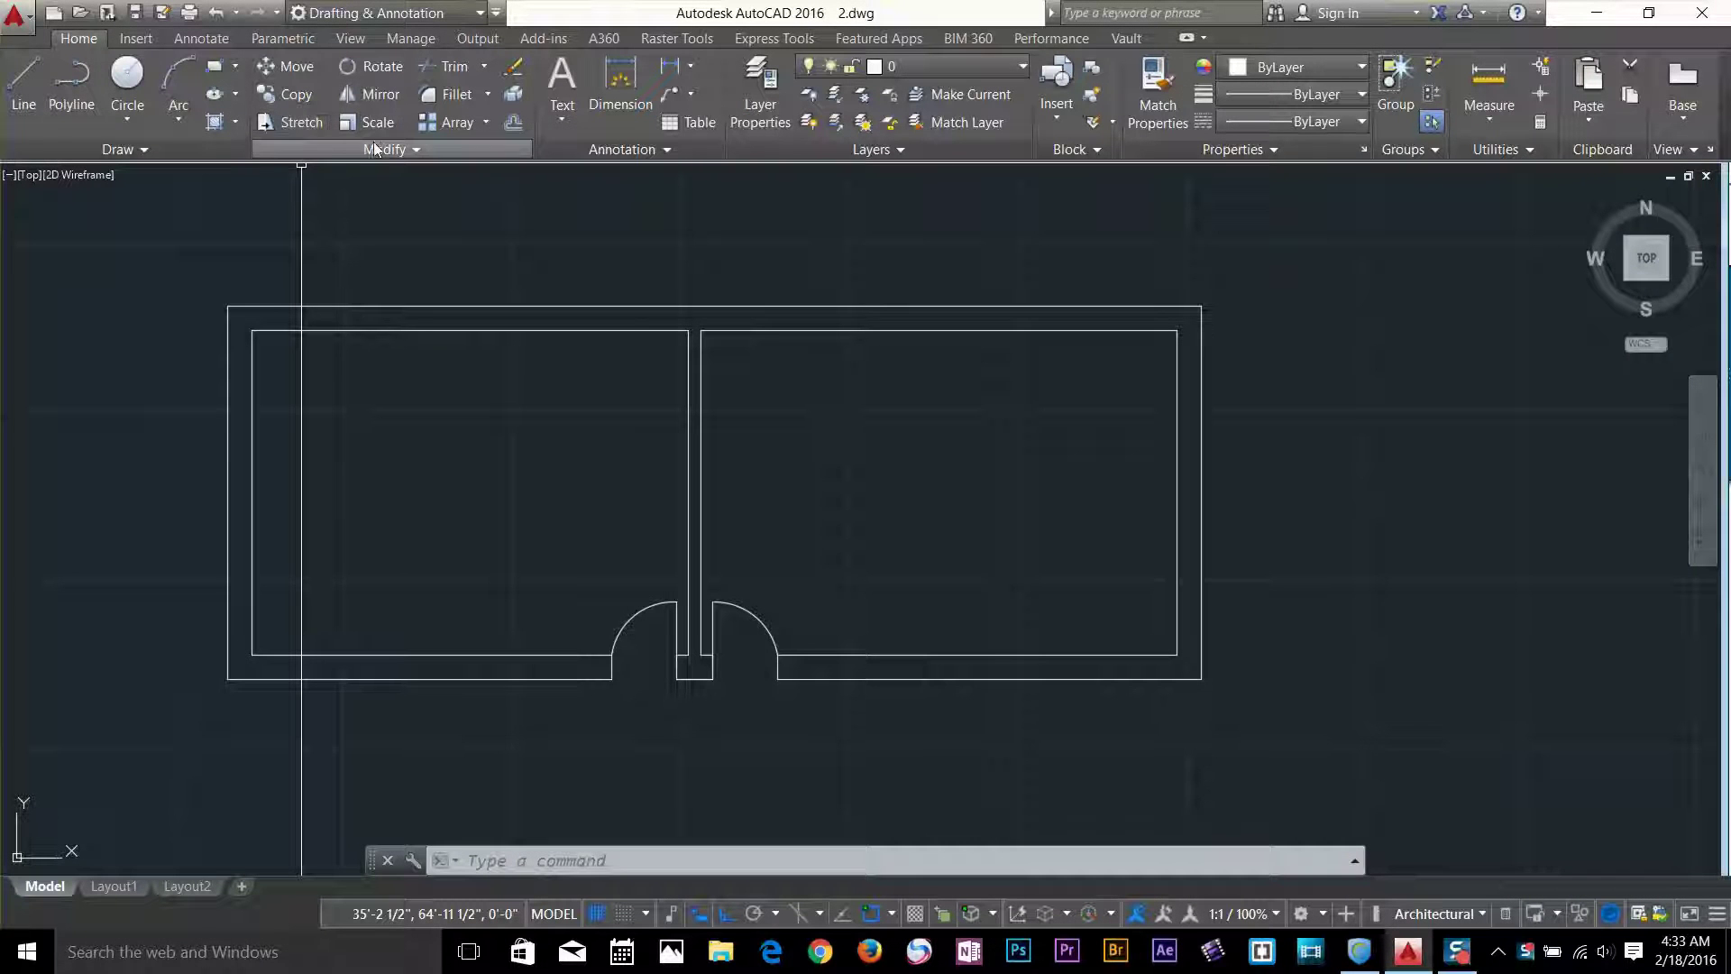
click(295, 123)
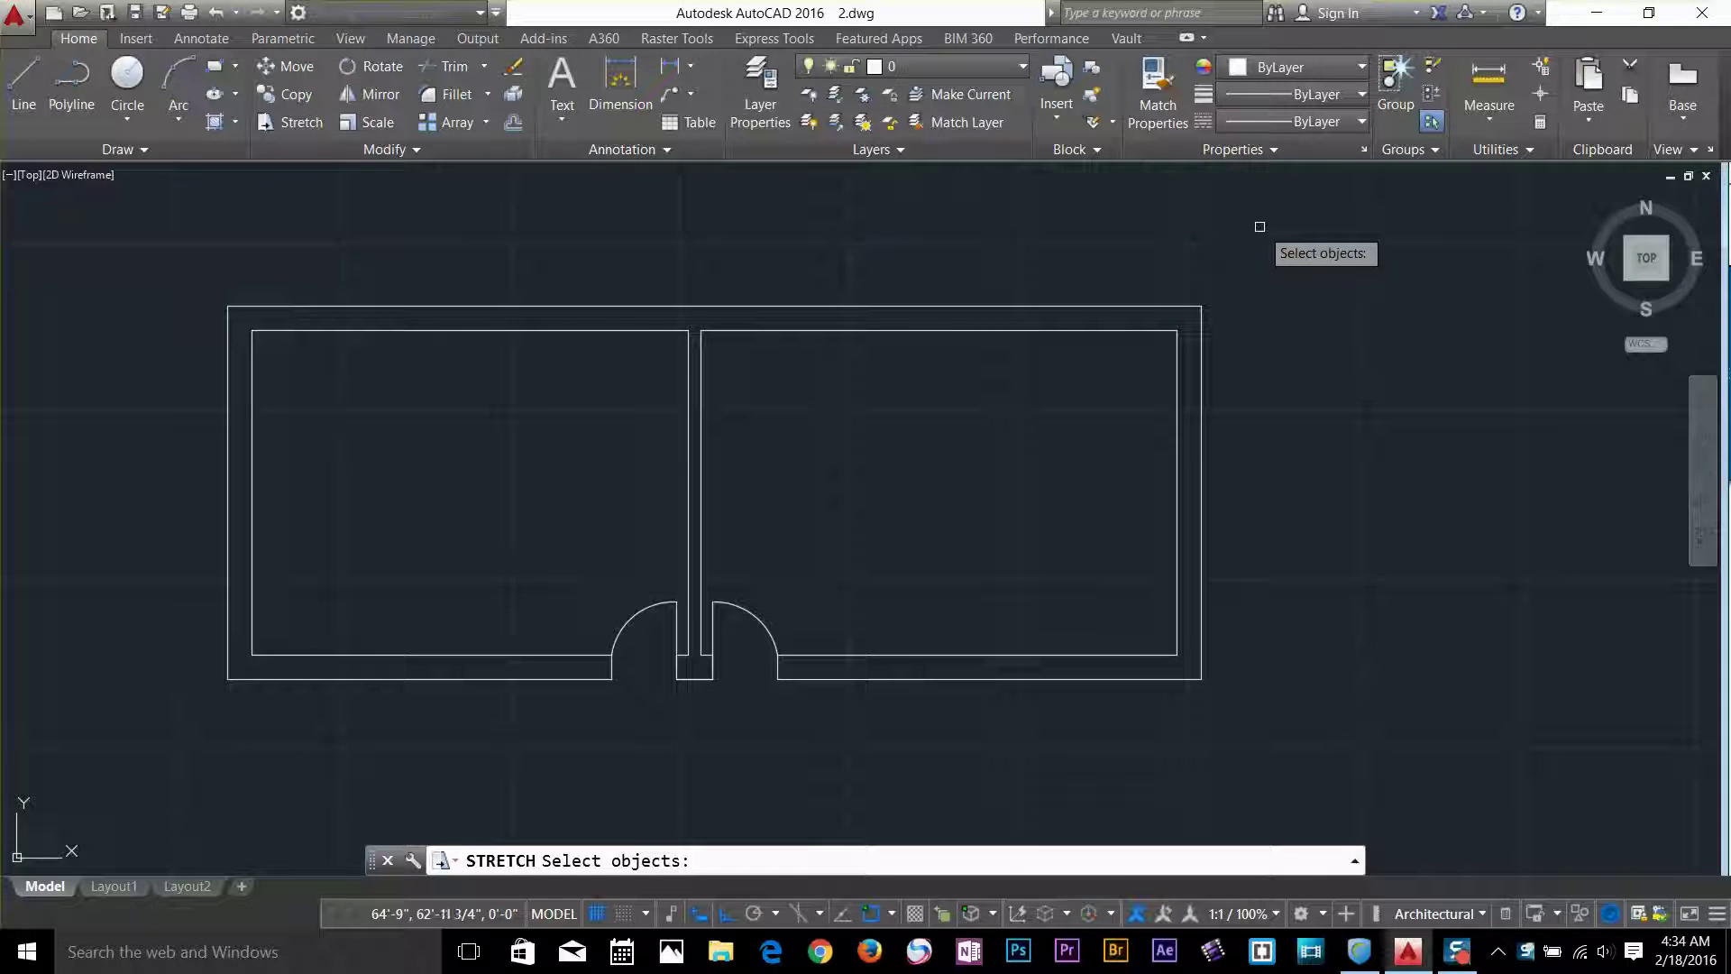
click(1345, 216)
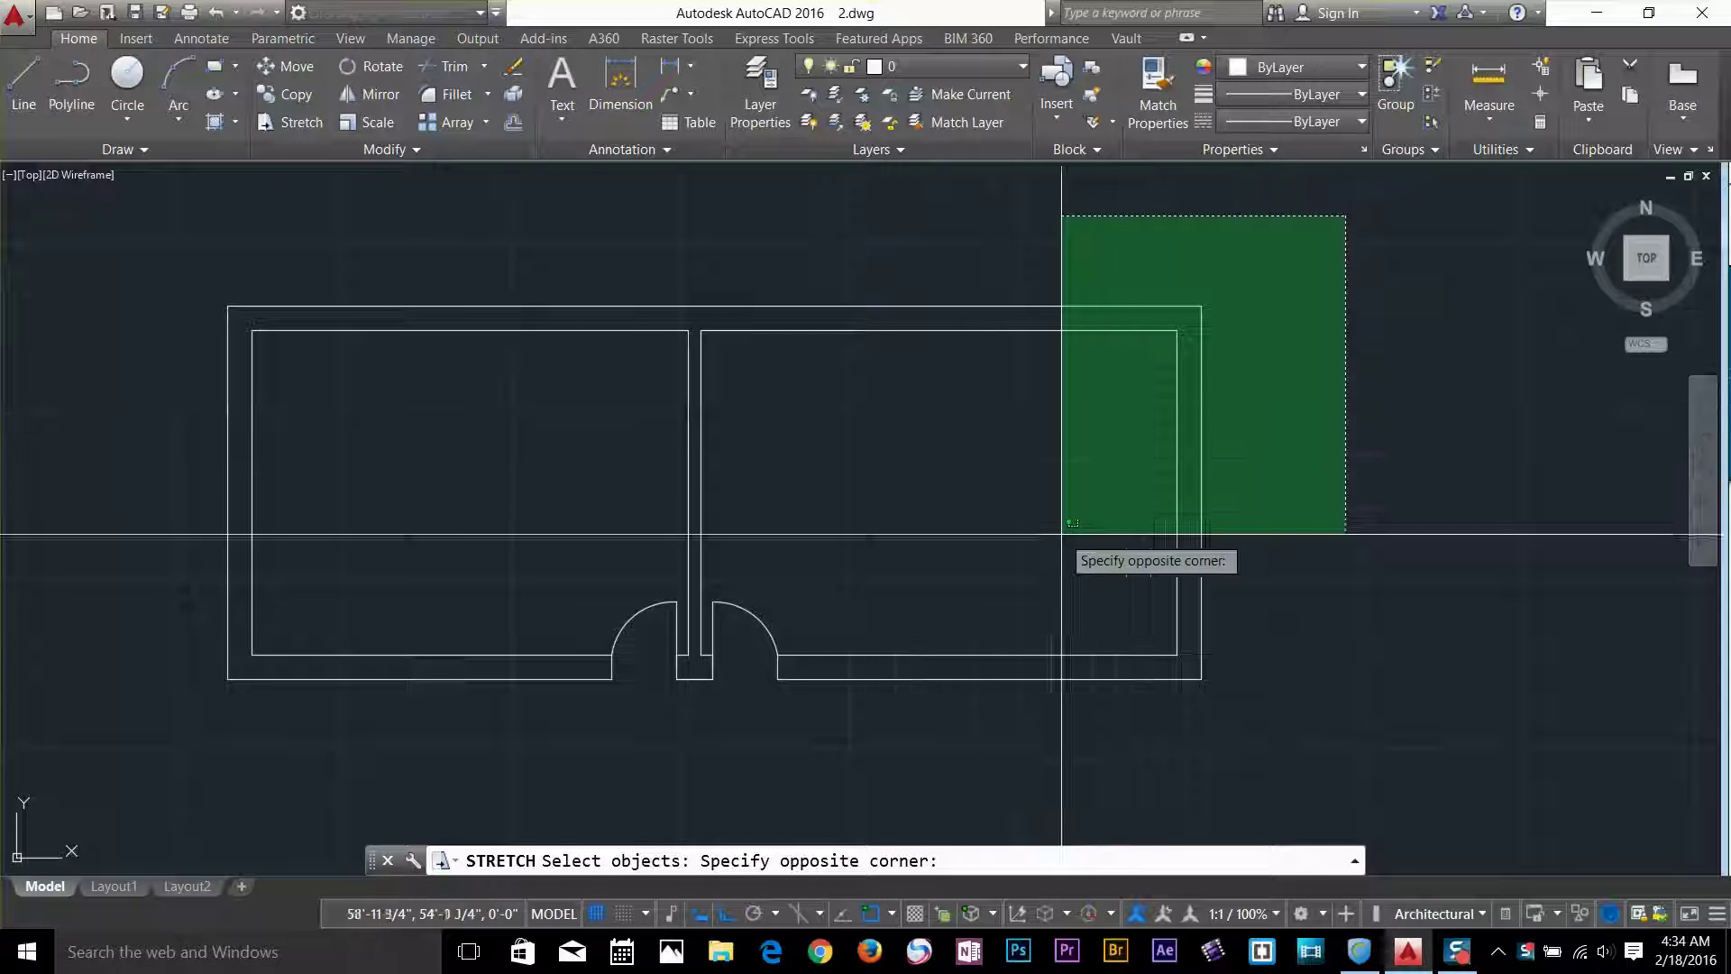
click(843, 764)
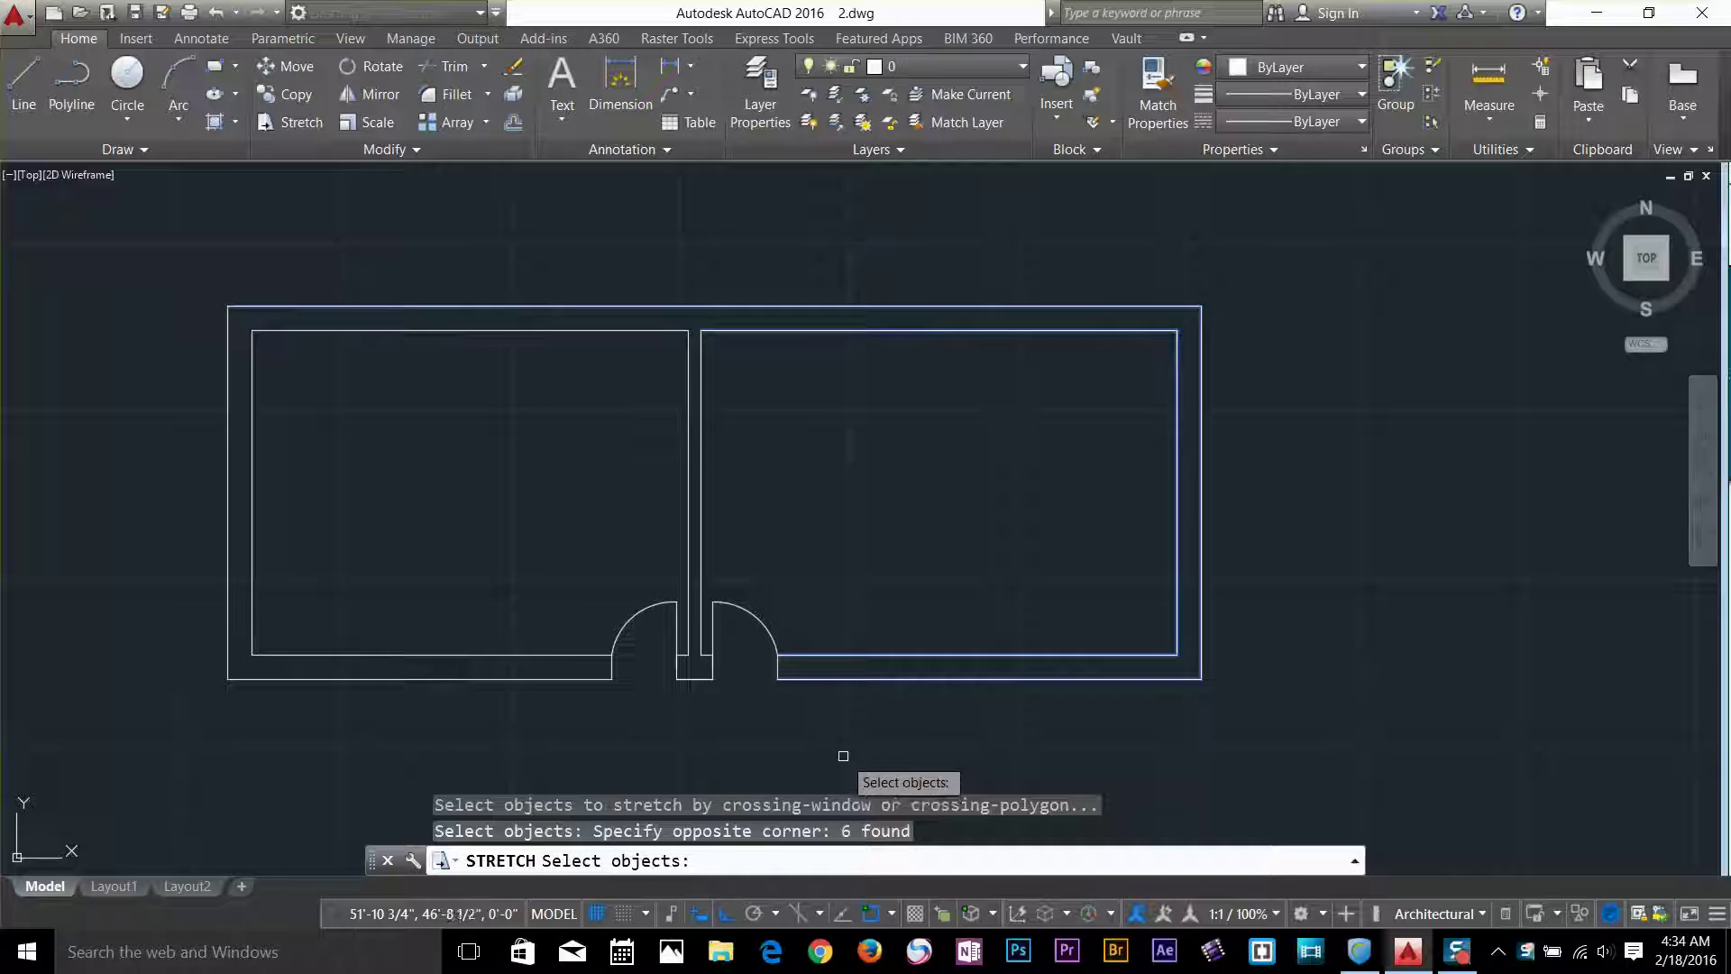
key(Return)
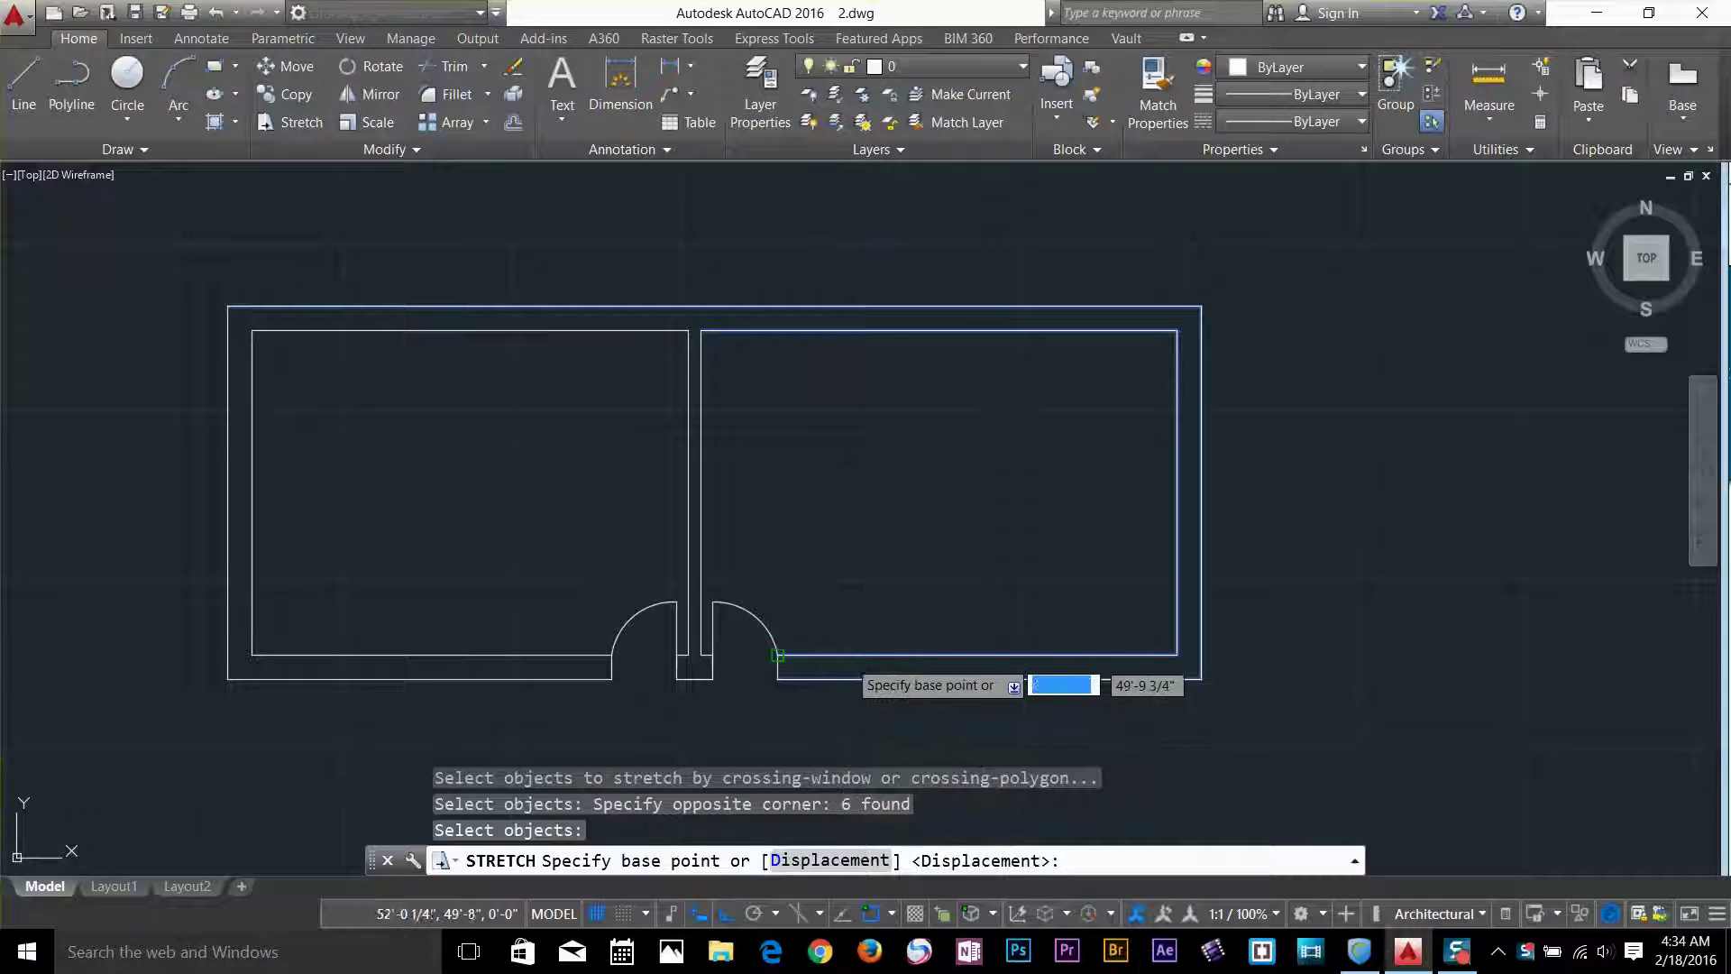
click(823, 739)
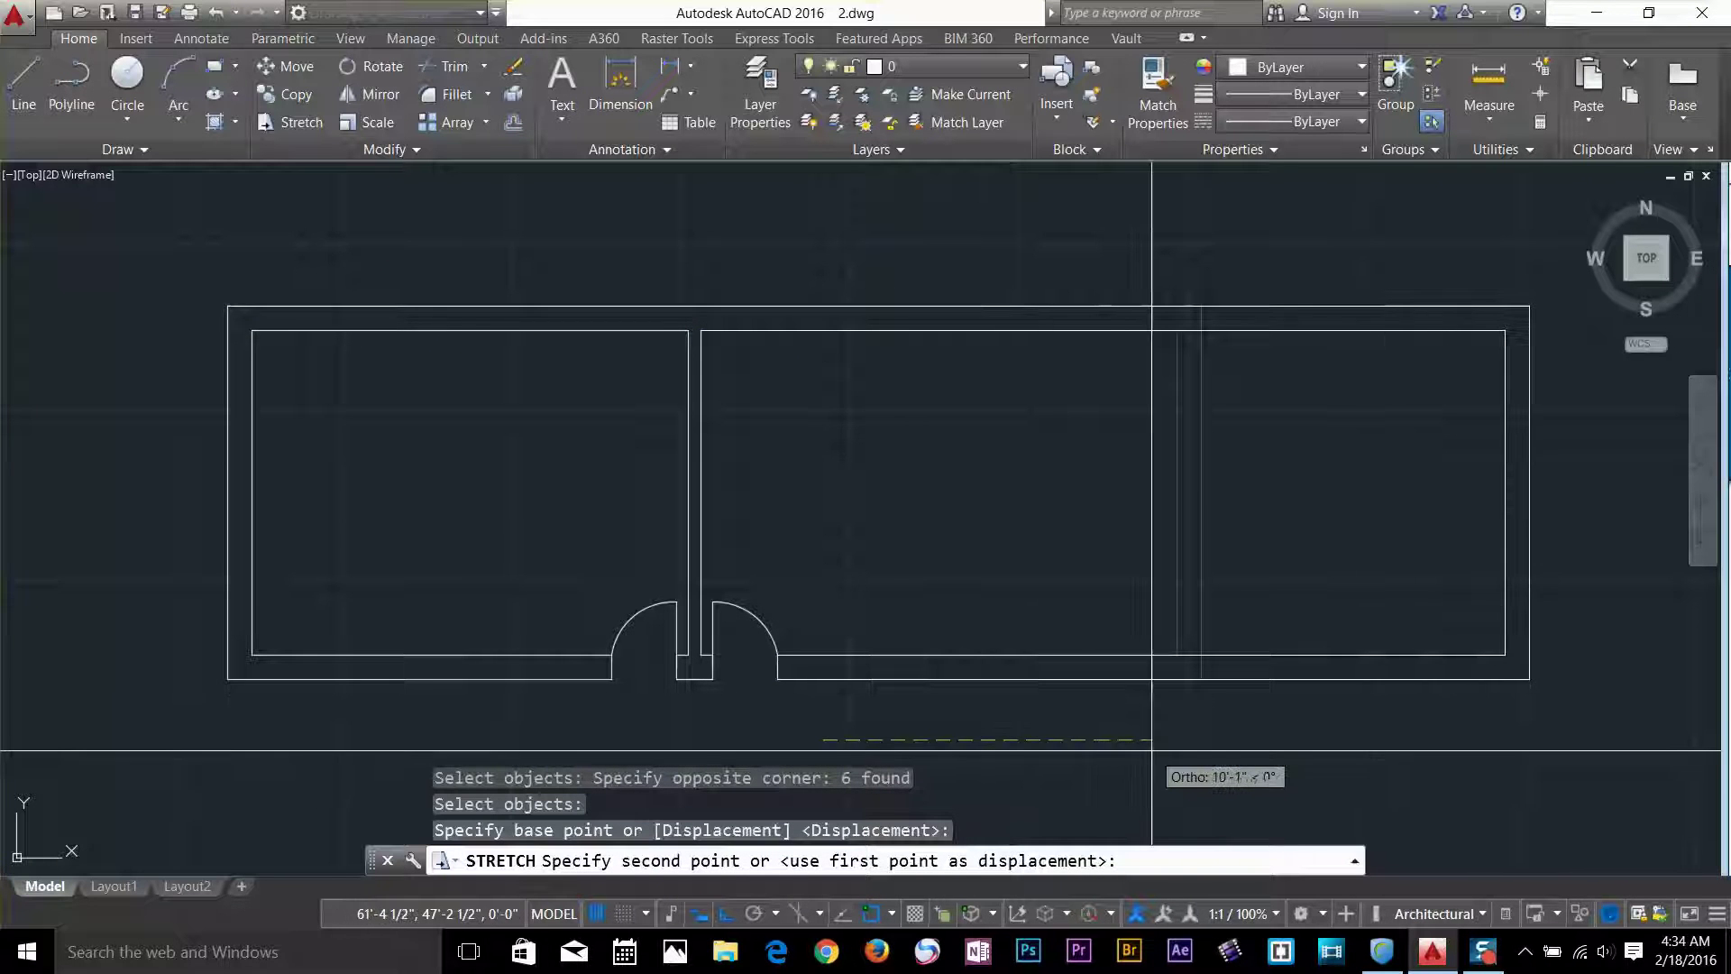
click(998, 737)
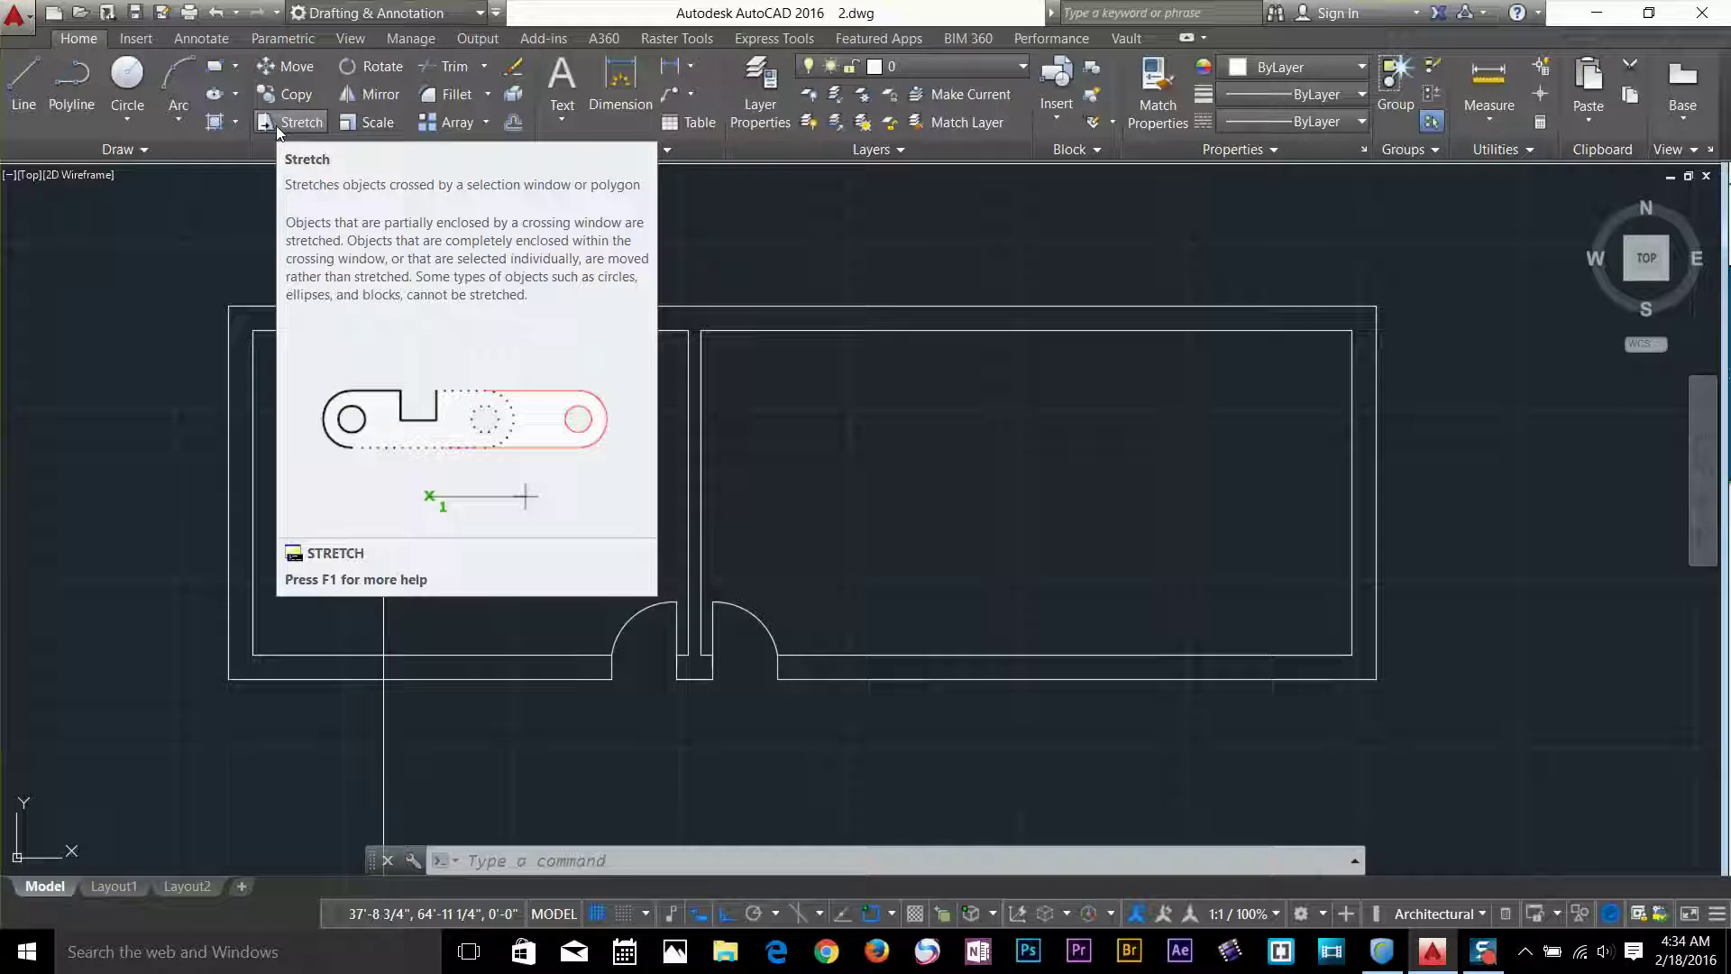
click(278, 122)
click(668, 233)
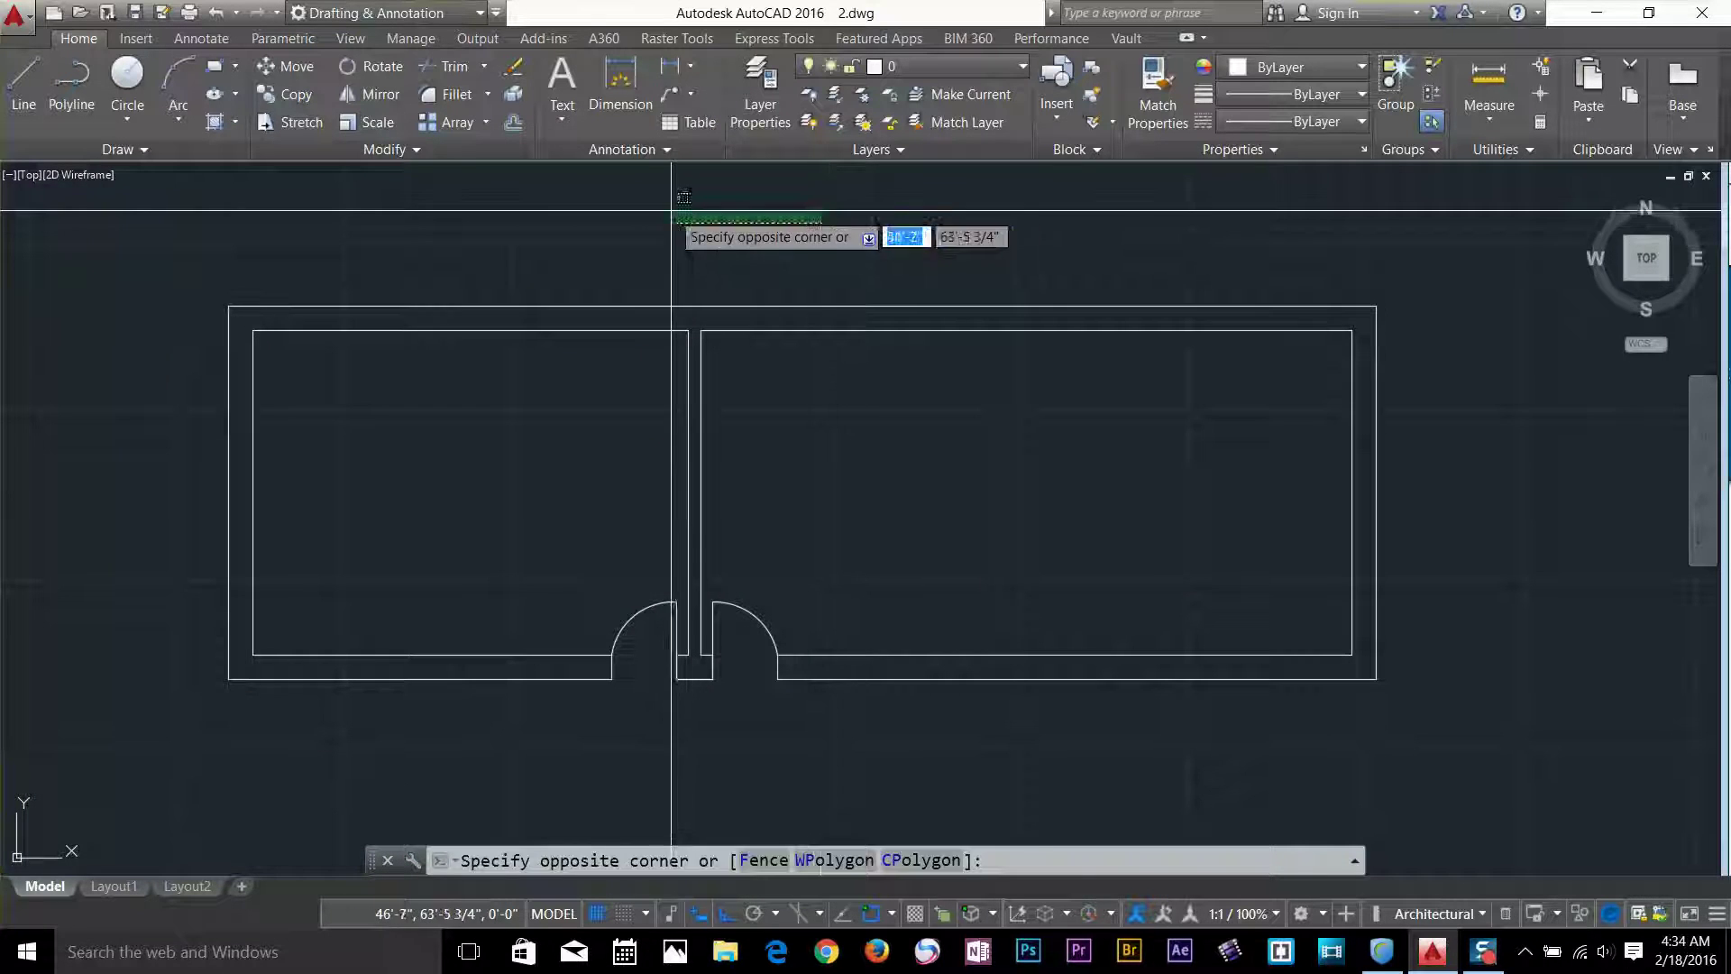
scroll(721, 406, down, 2)
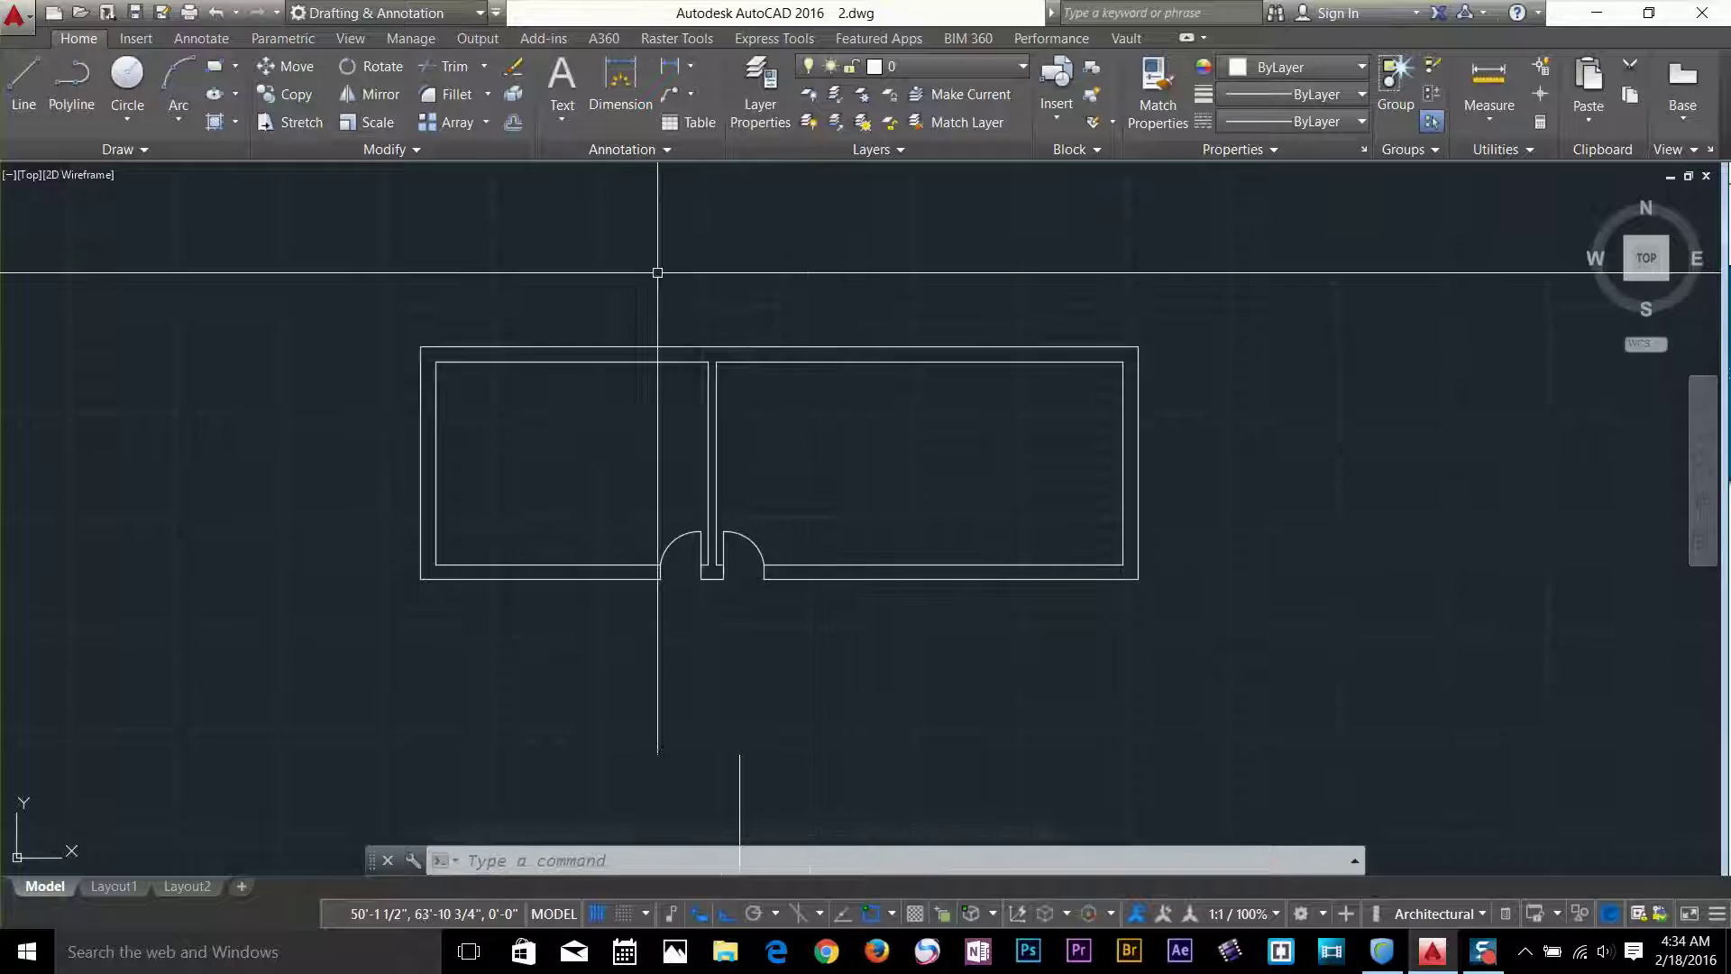
- Stretch the partition wall and both doors horizontally to the right with Ortho on, enlarging the left room
click(292, 125)
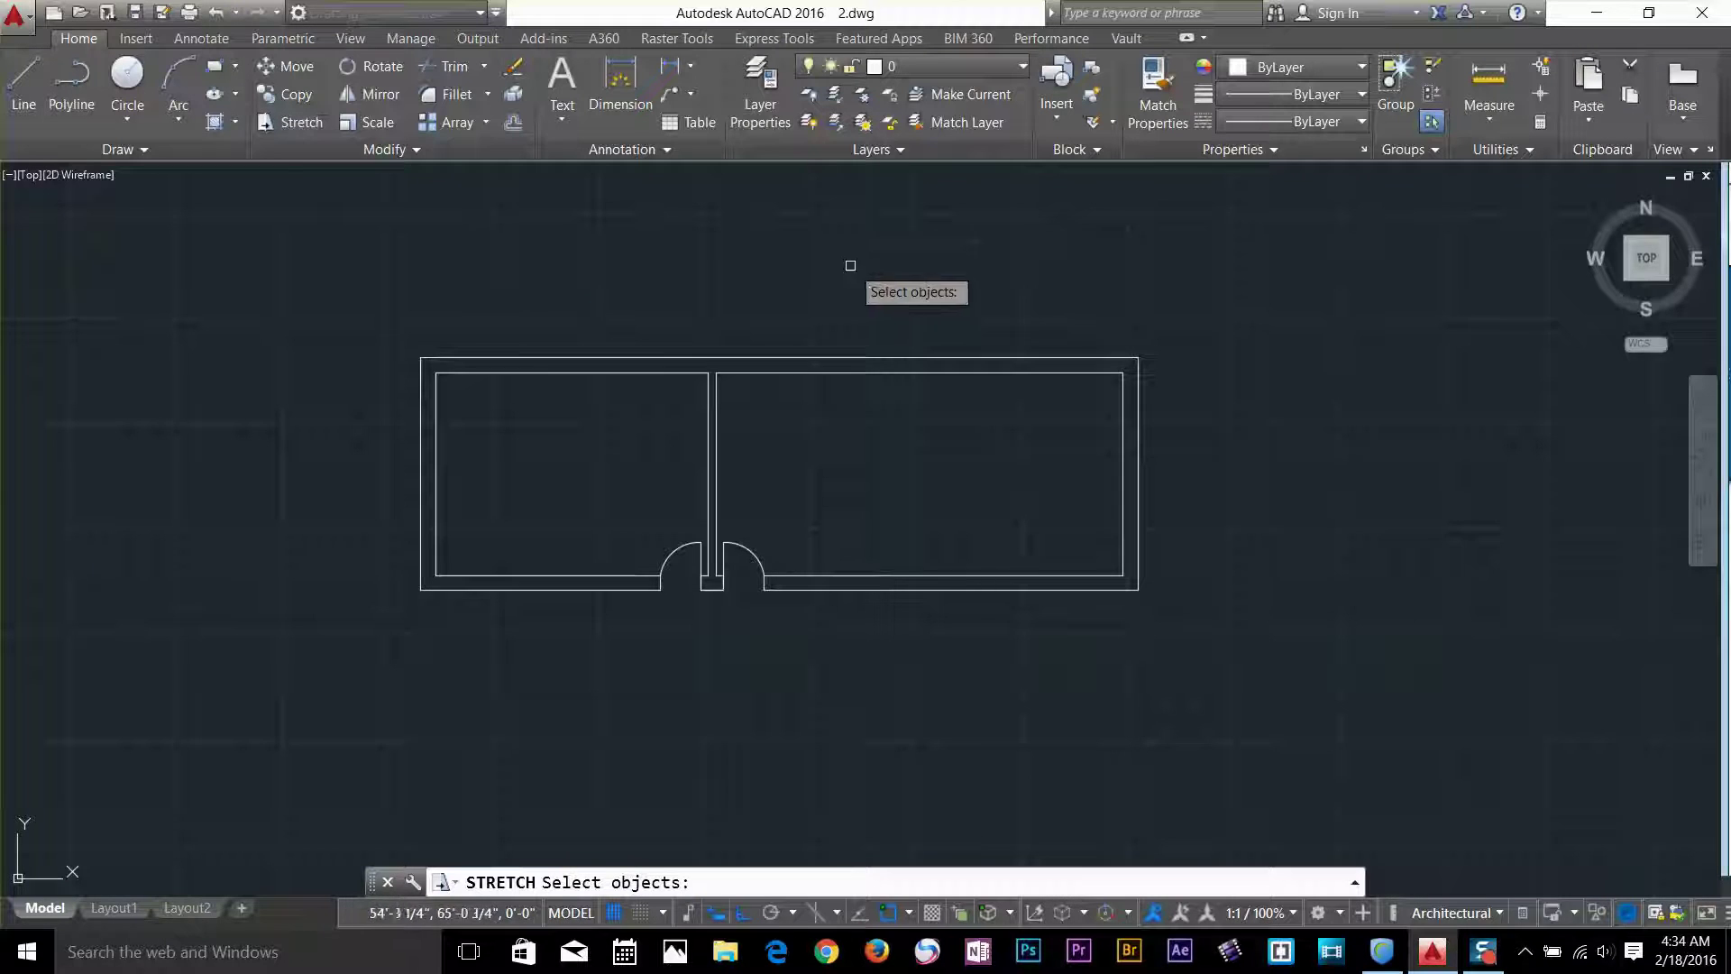
click(891, 261)
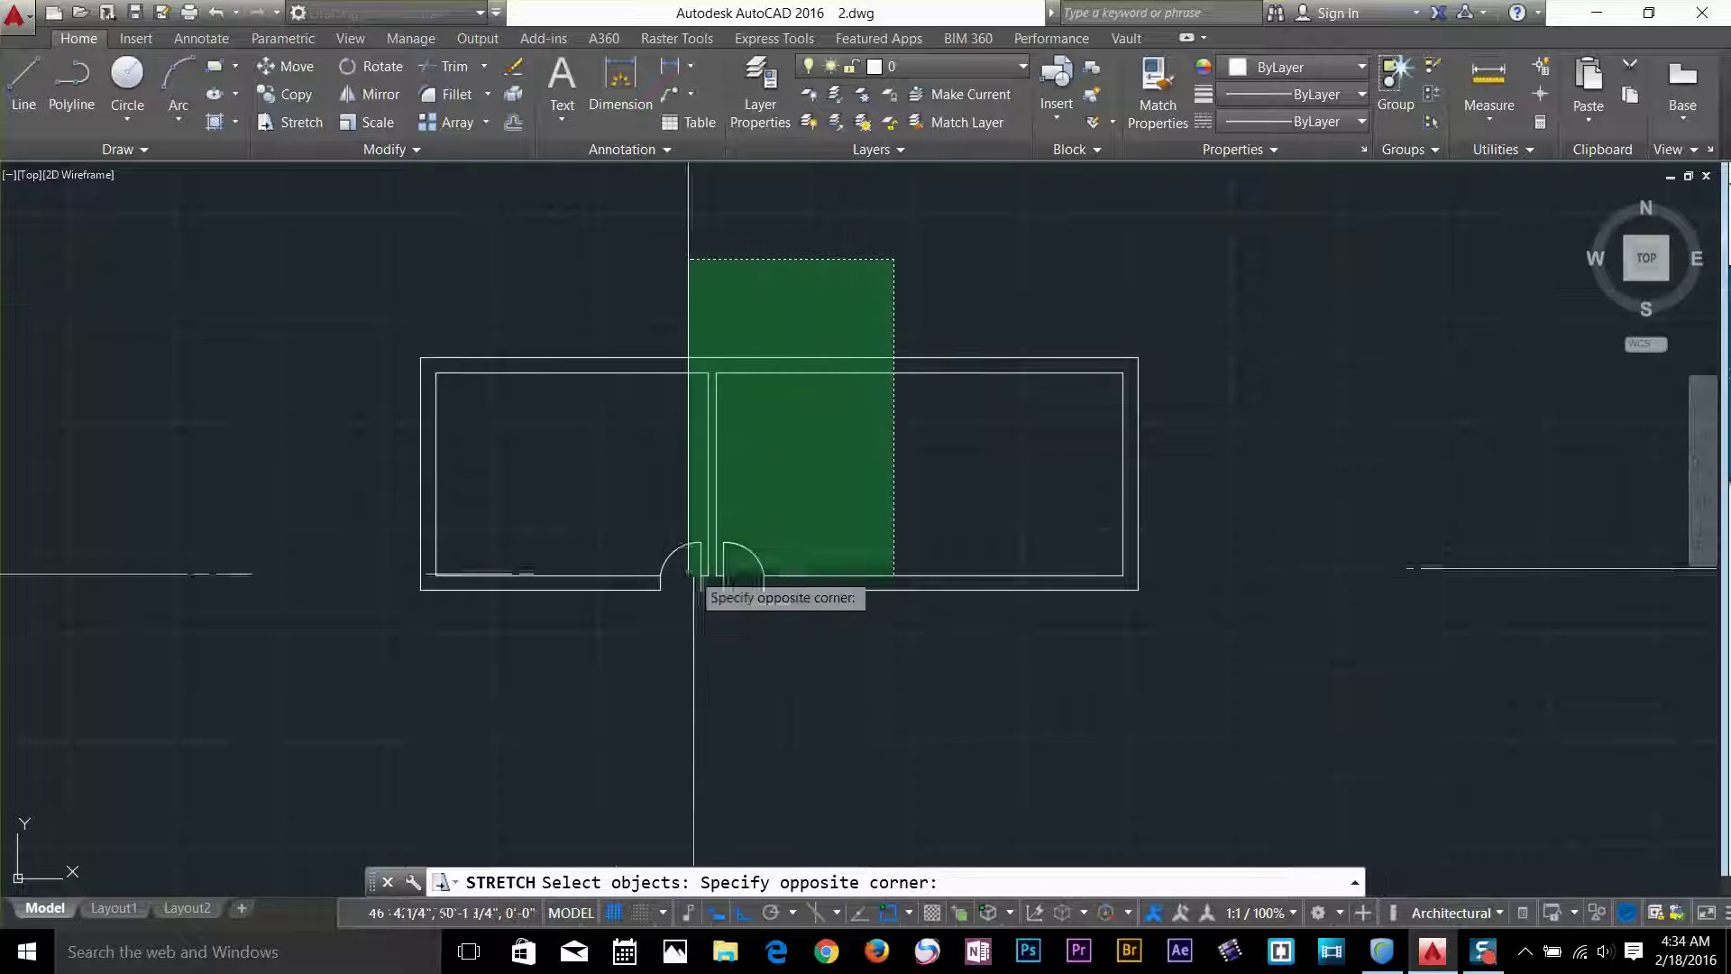
click(549, 685)
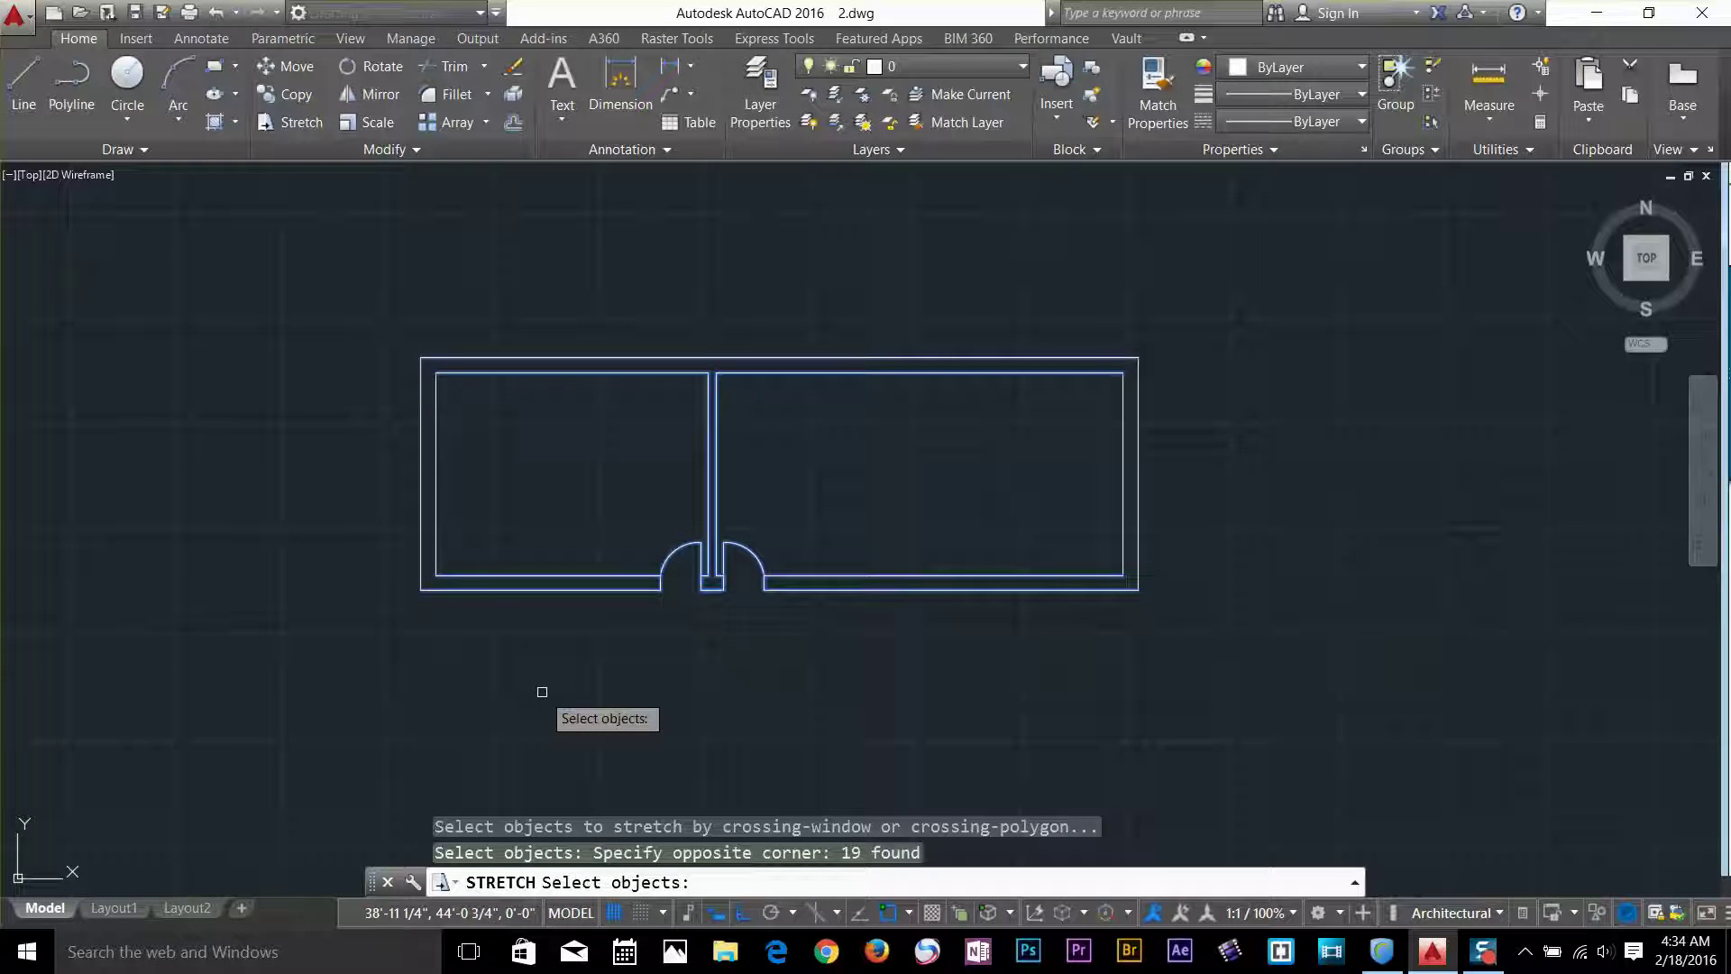
key(Return)
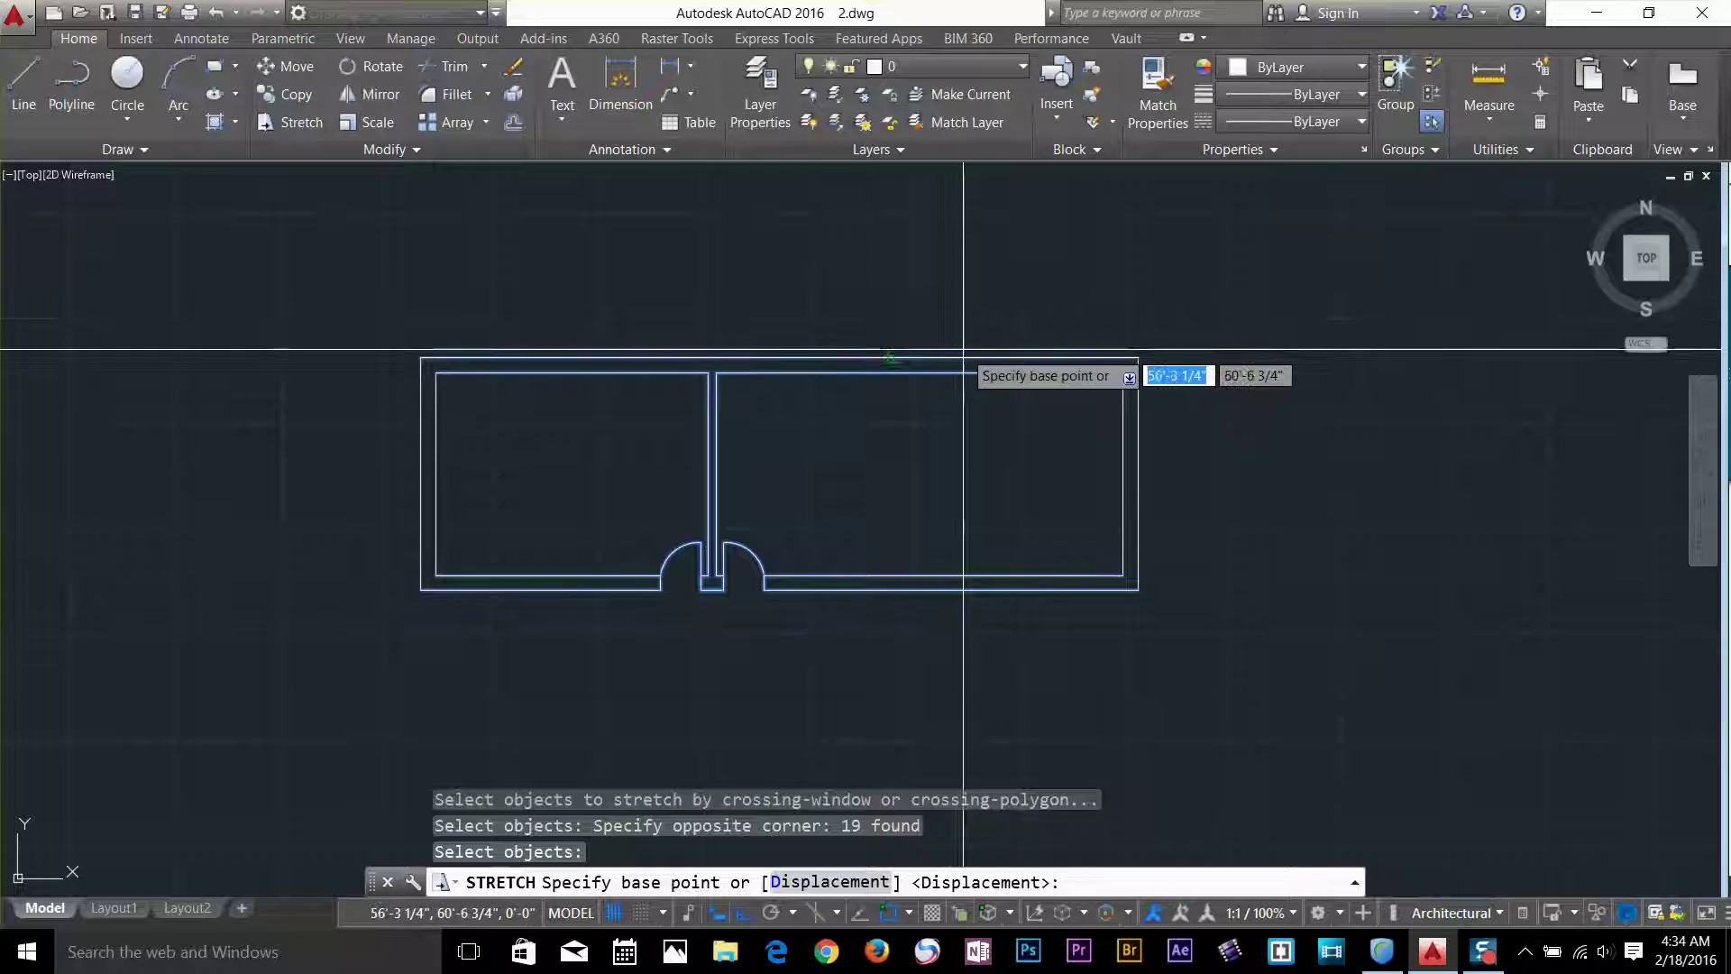
click(569, 703)
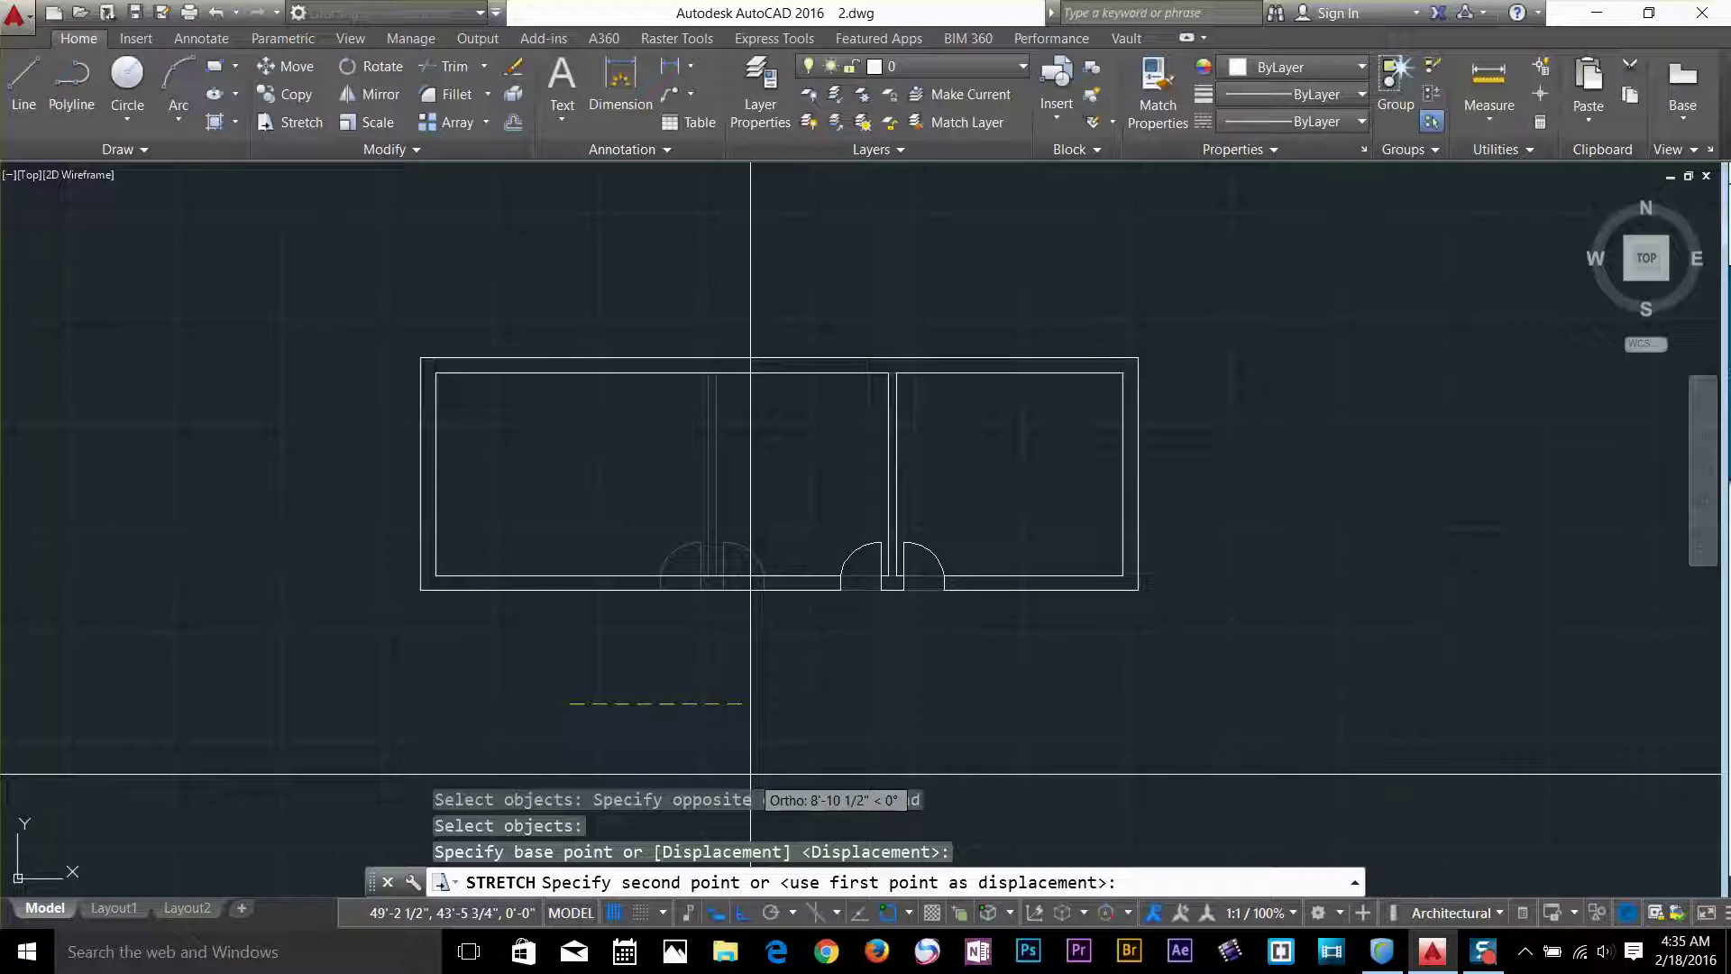
key(F8)
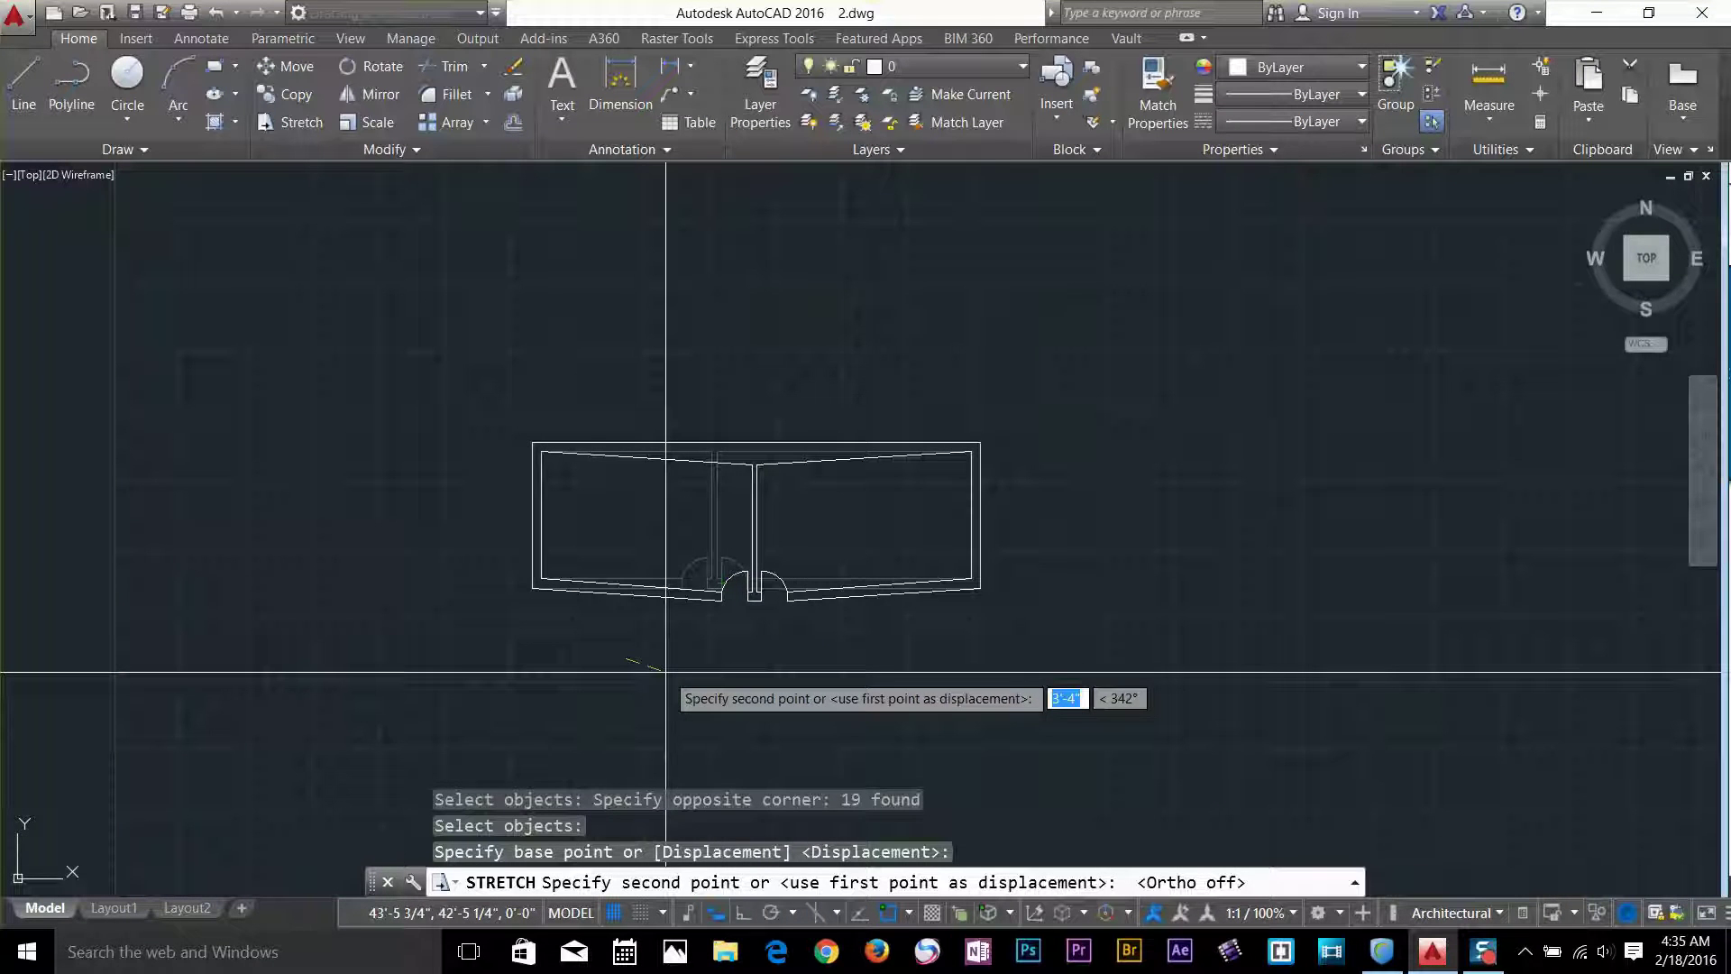
key(F8)
scroll(667, 667, up, 4)
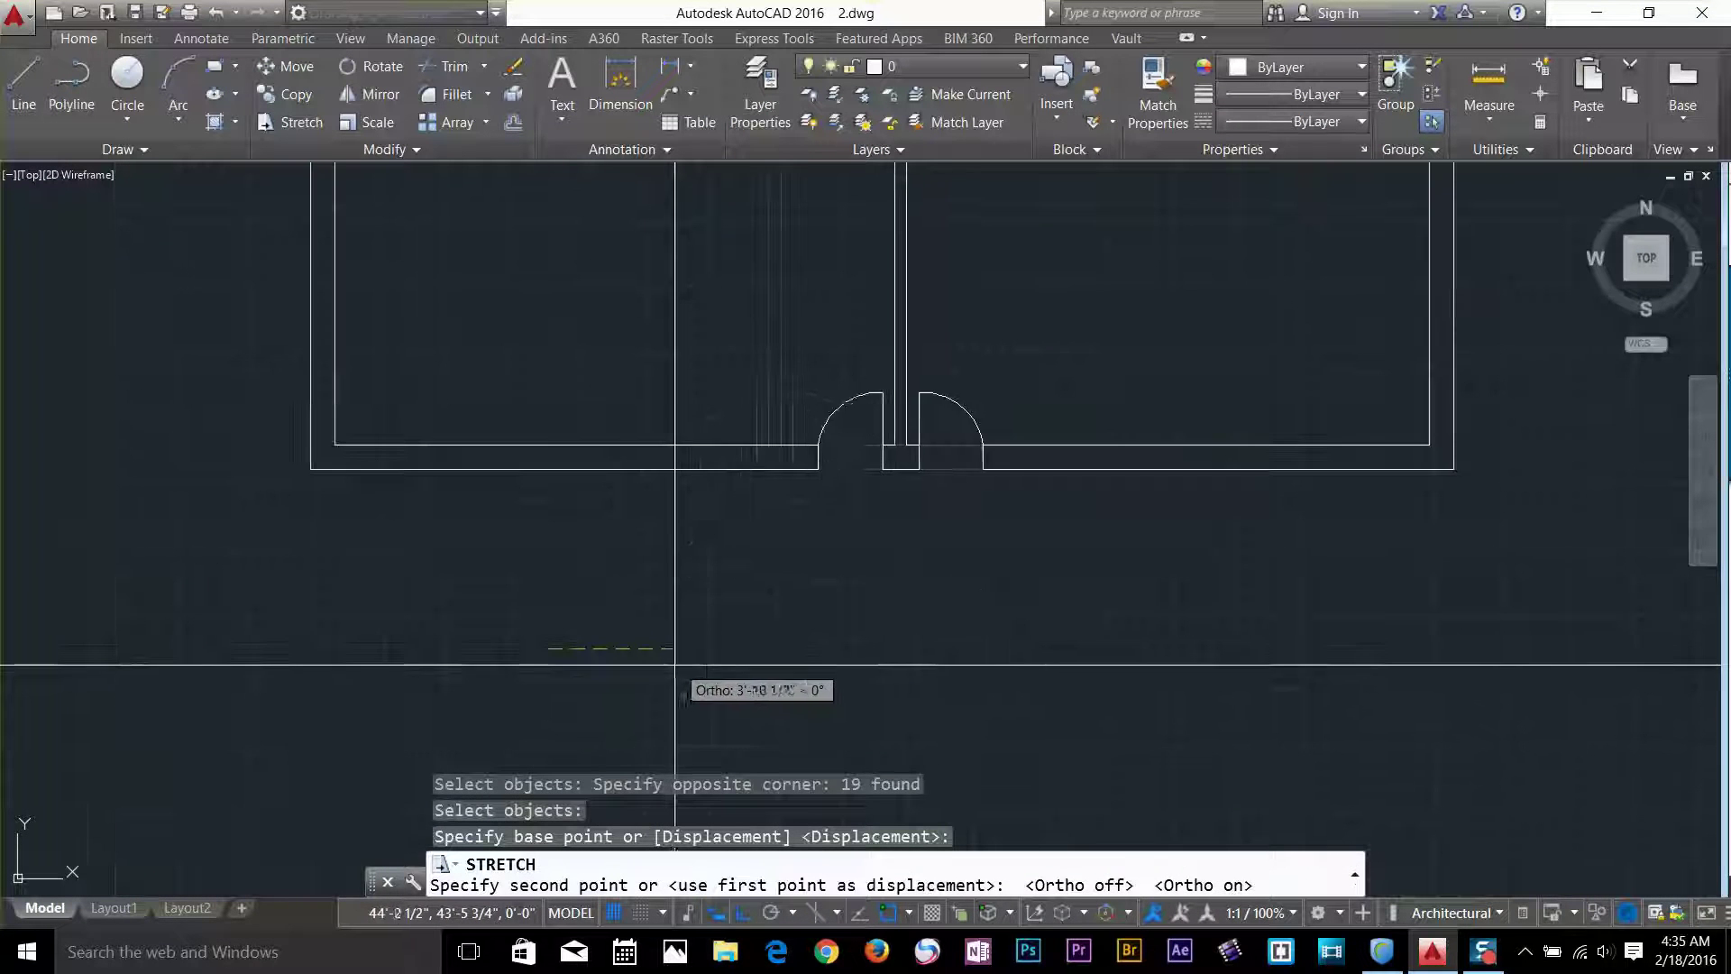
scroll(715, 630, down, 2)
click(715, 630)
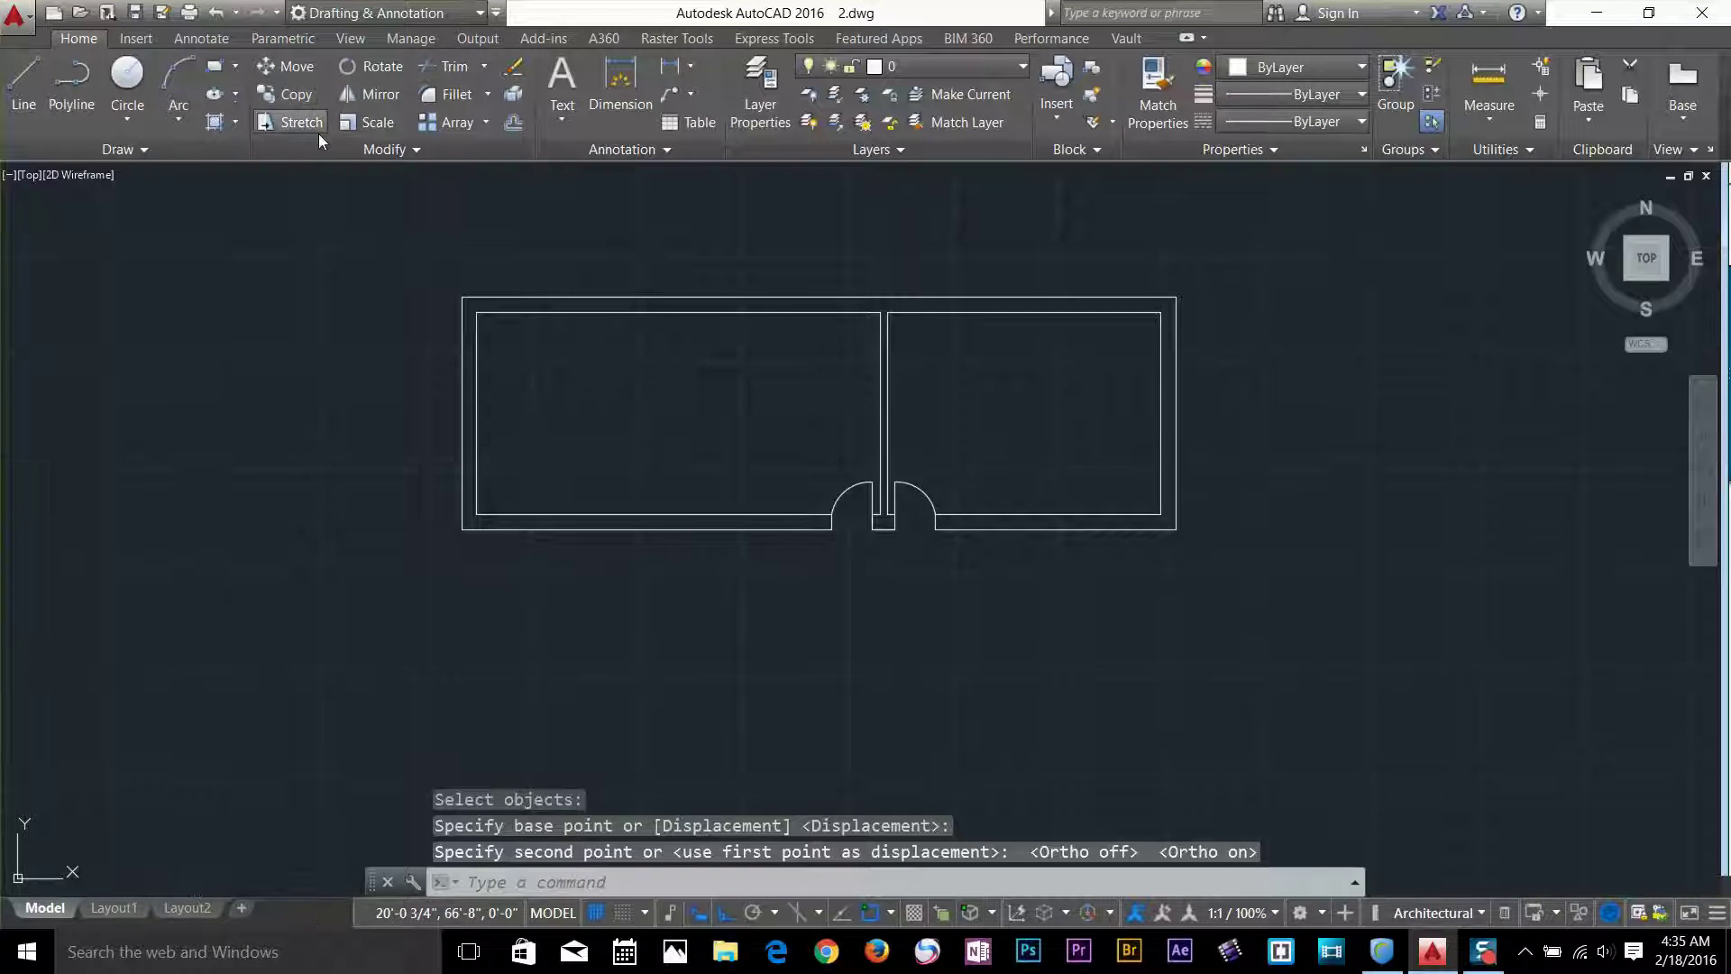
- Draw a horizontal line about 25'-4" long in the empty area above and to the right of the floor plan
scroll(1036, 508, down, 2)
middle_drag(1036, 508, 708, 514)
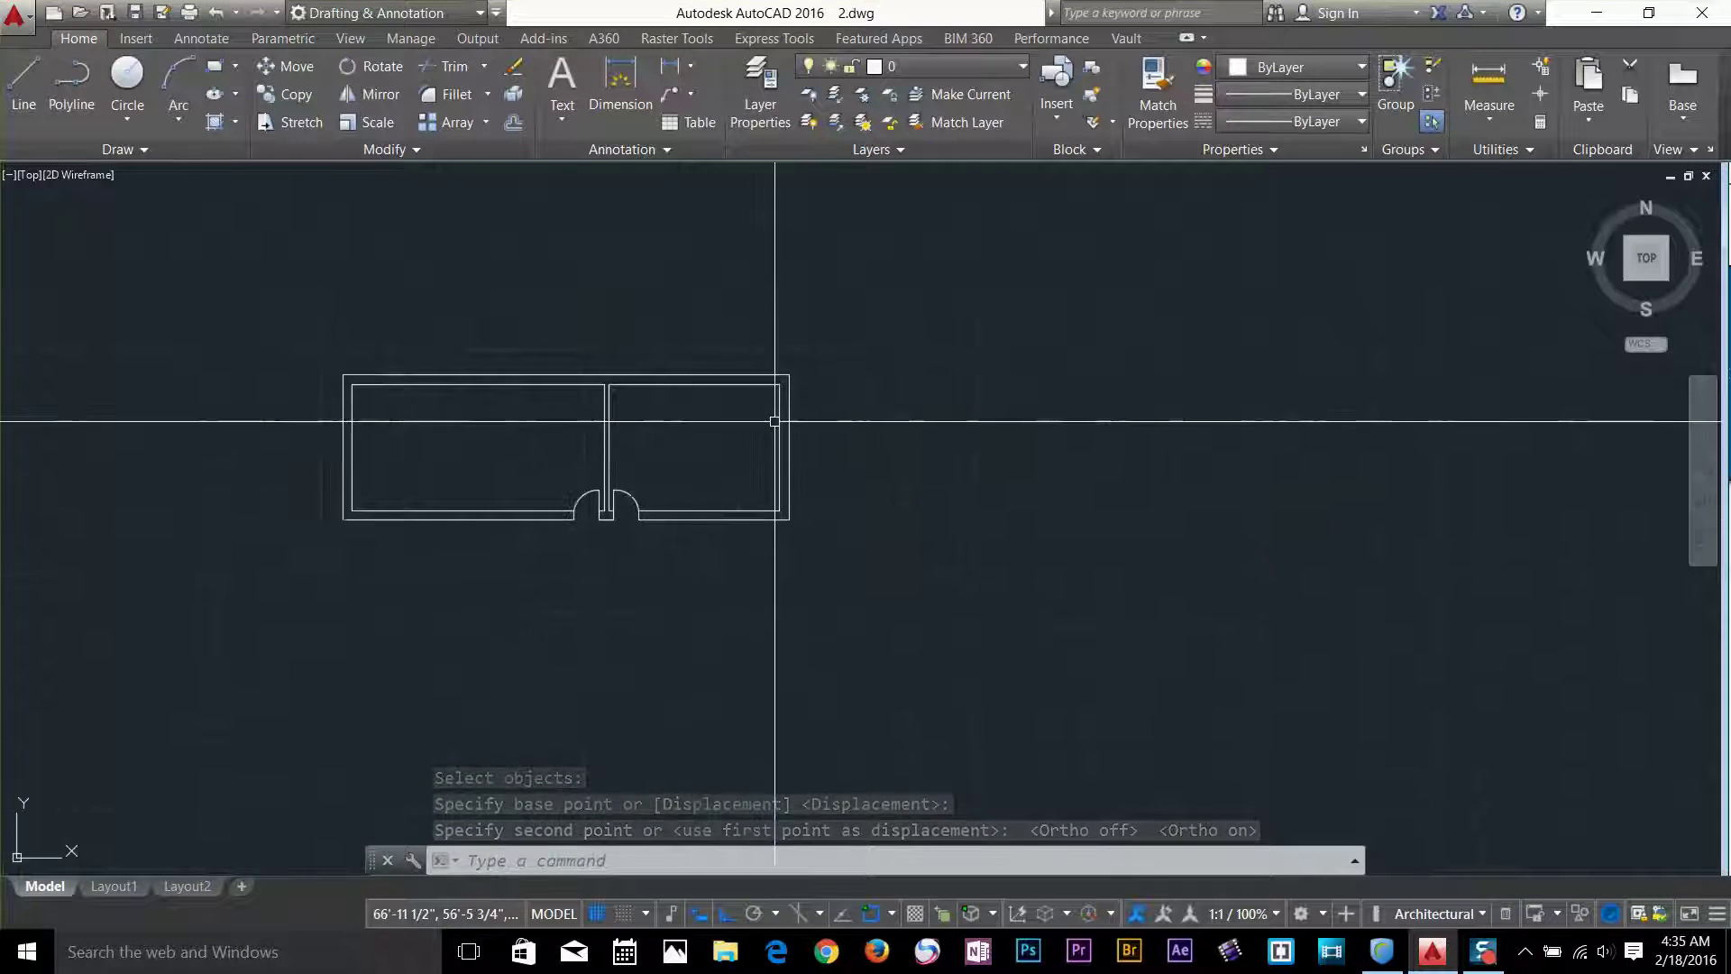
middle_drag(844, 390, 729, 546)
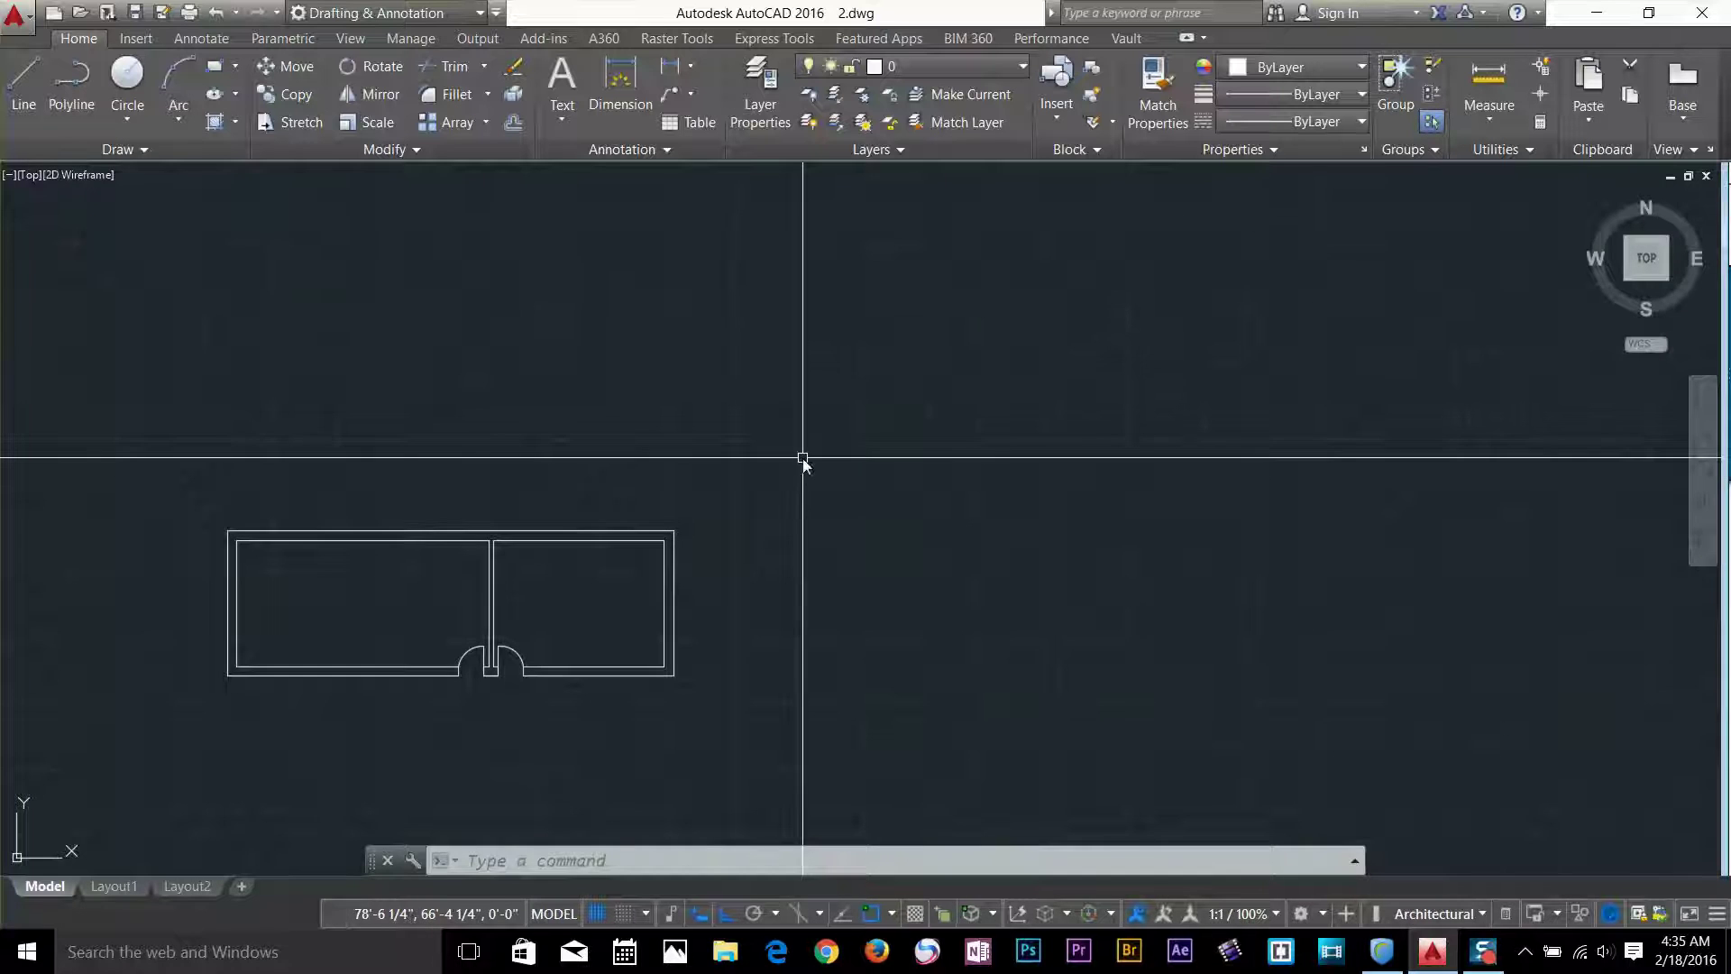
text(line)
key(Return)
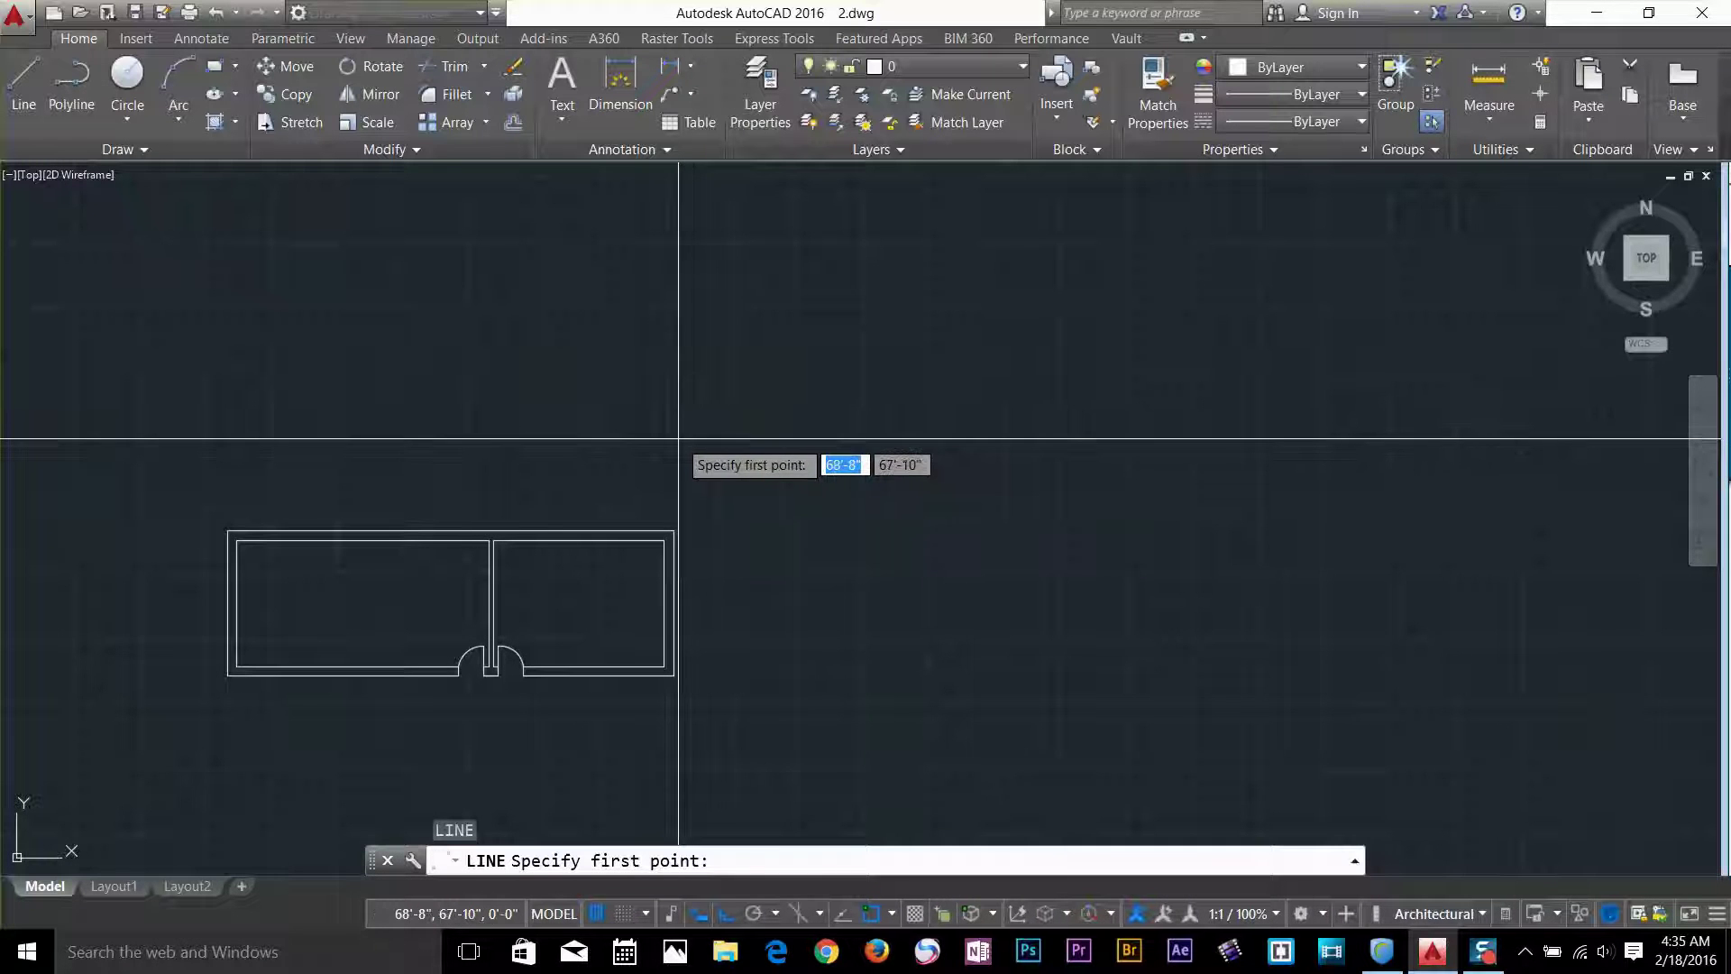
click(678, 439)
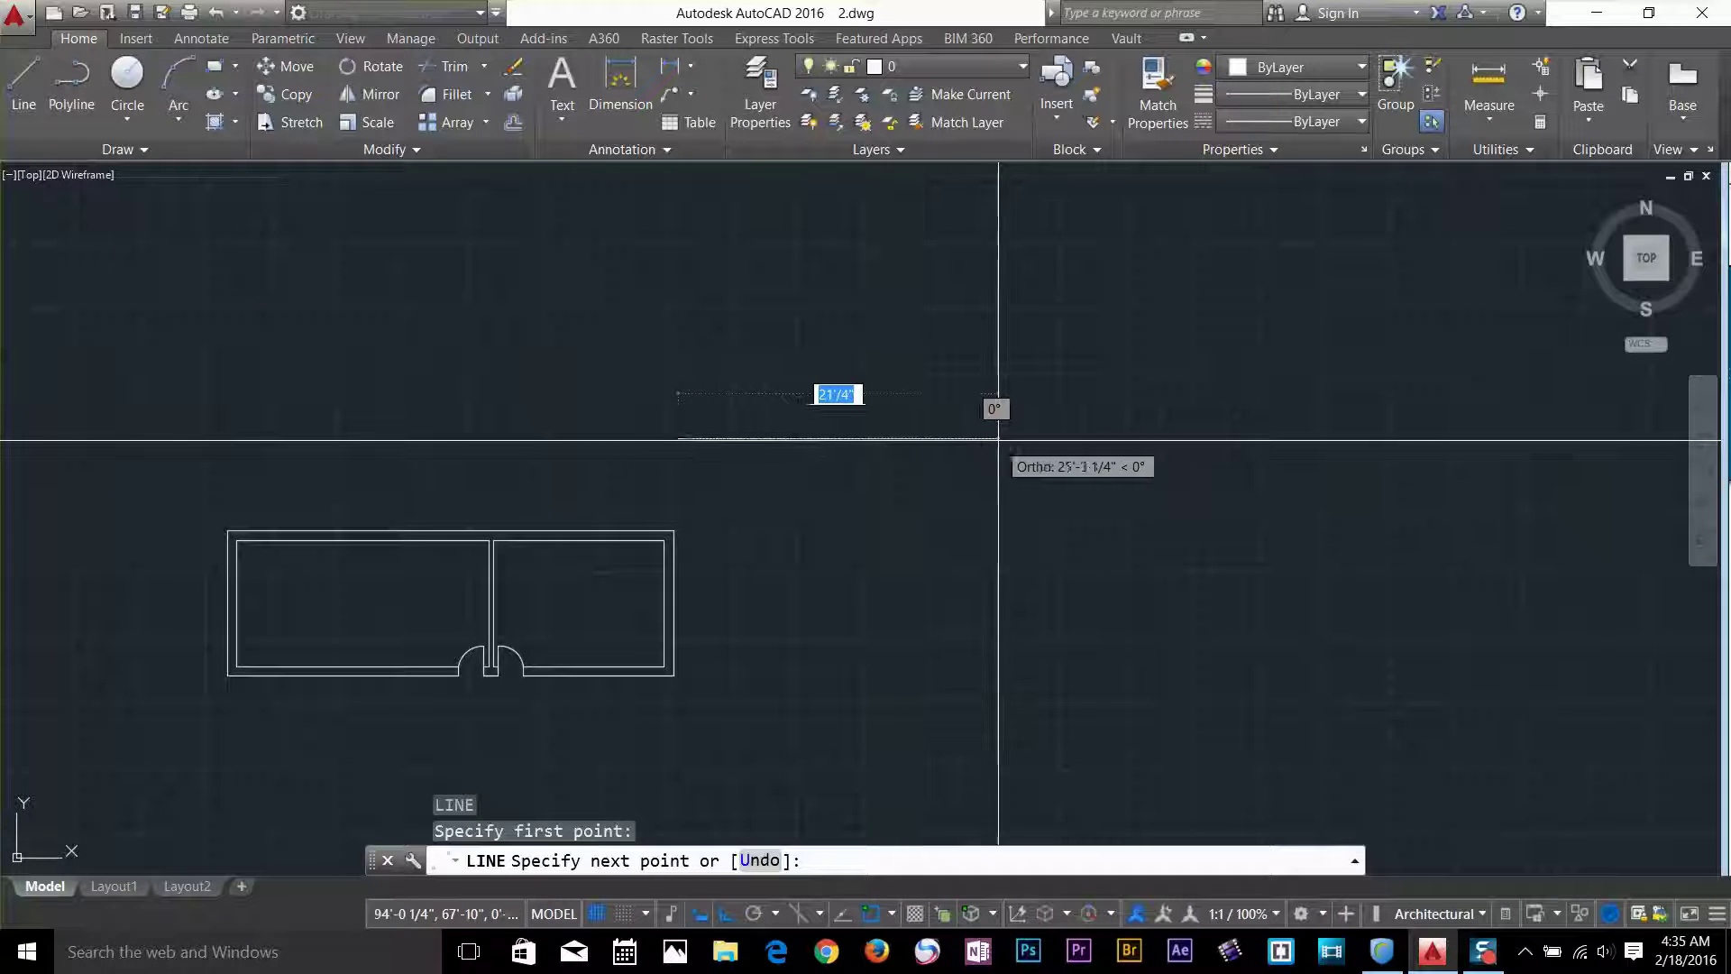
click(998, 439)
key(Return)
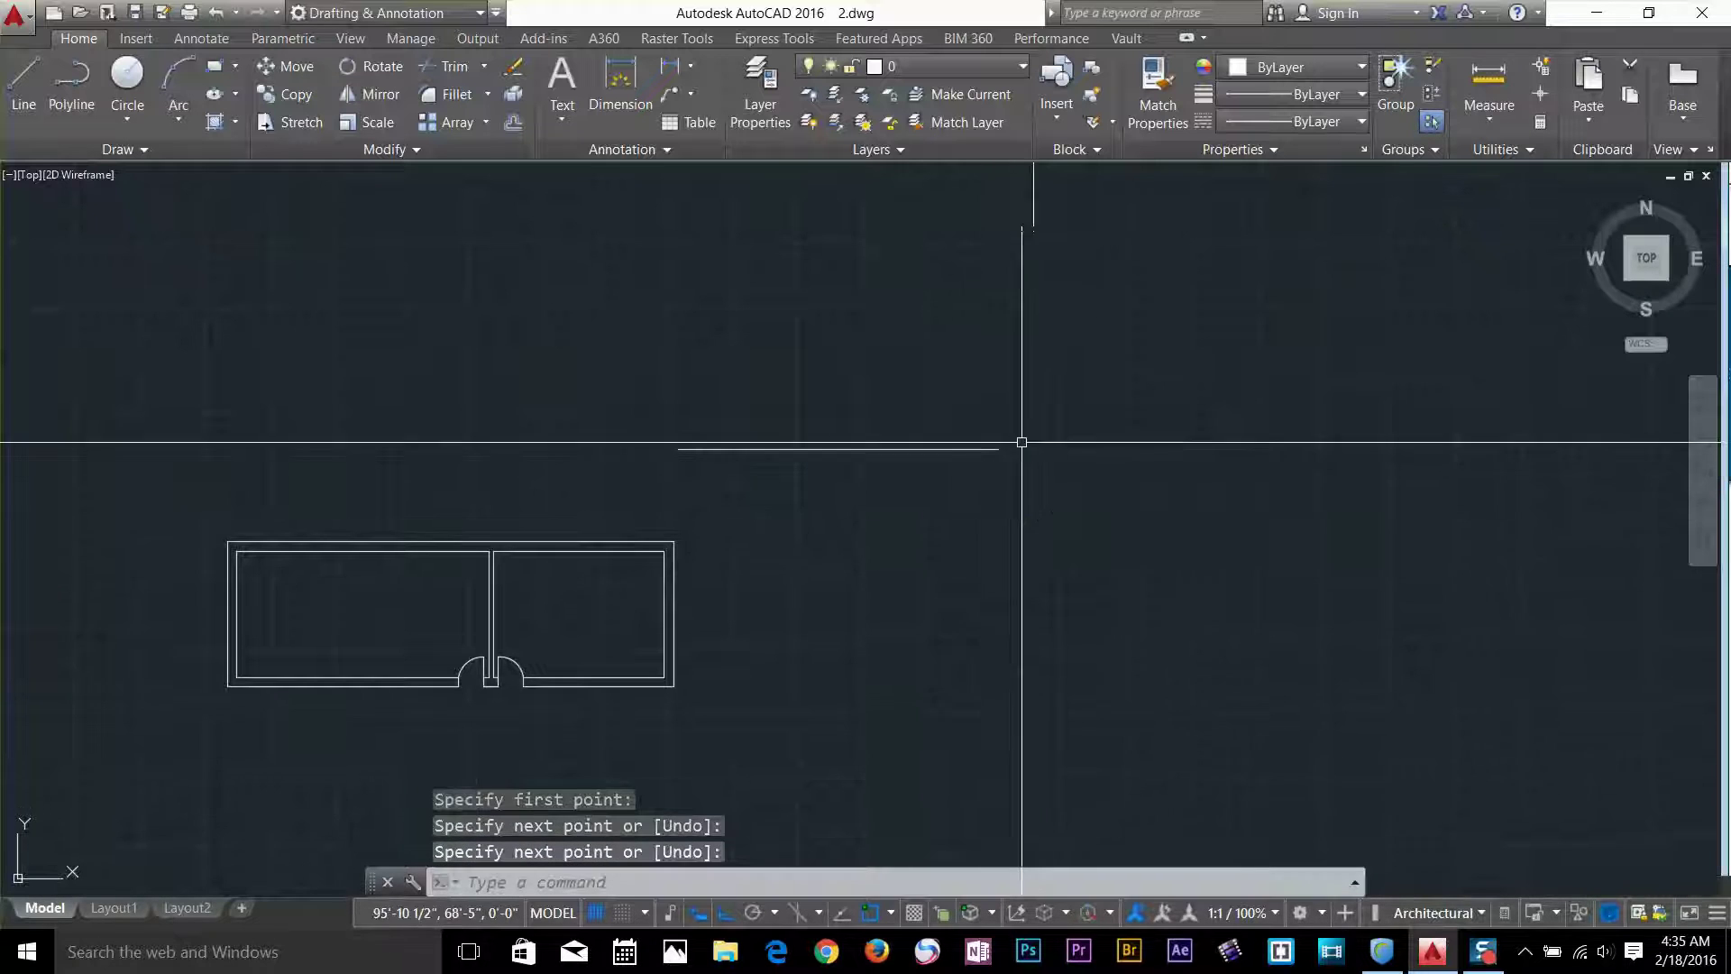
- Measure the distance between the two endpoints of the new horizontal line
click(1508, 84)
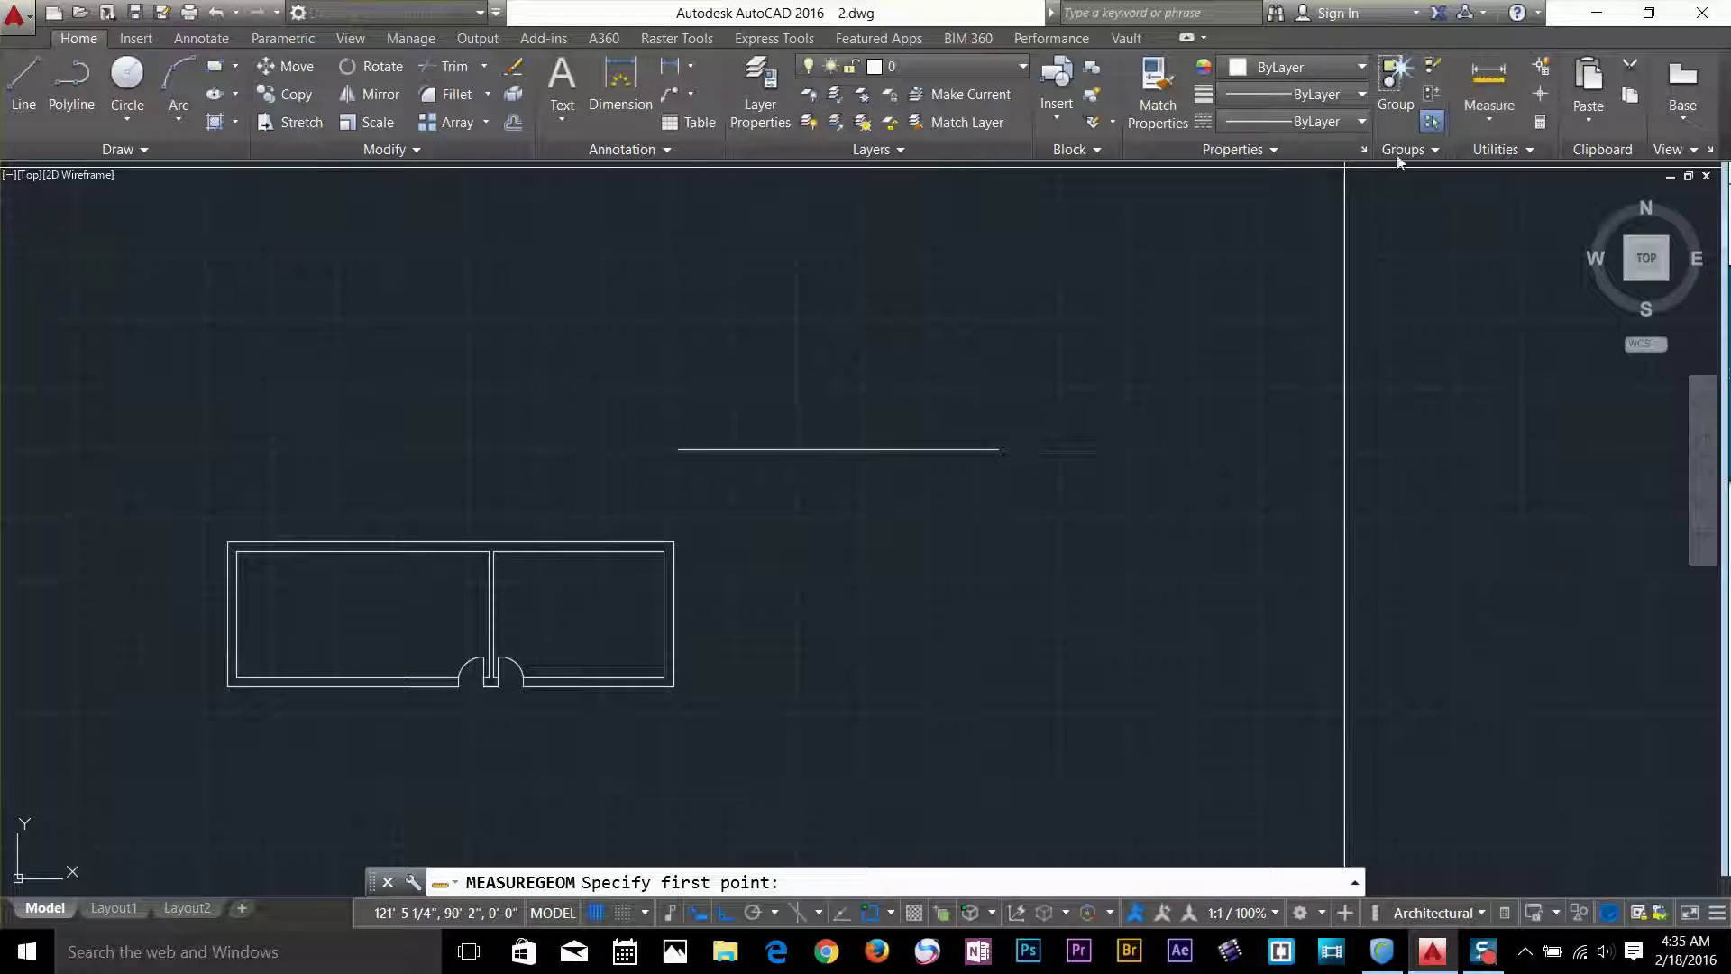
click(678, 448)
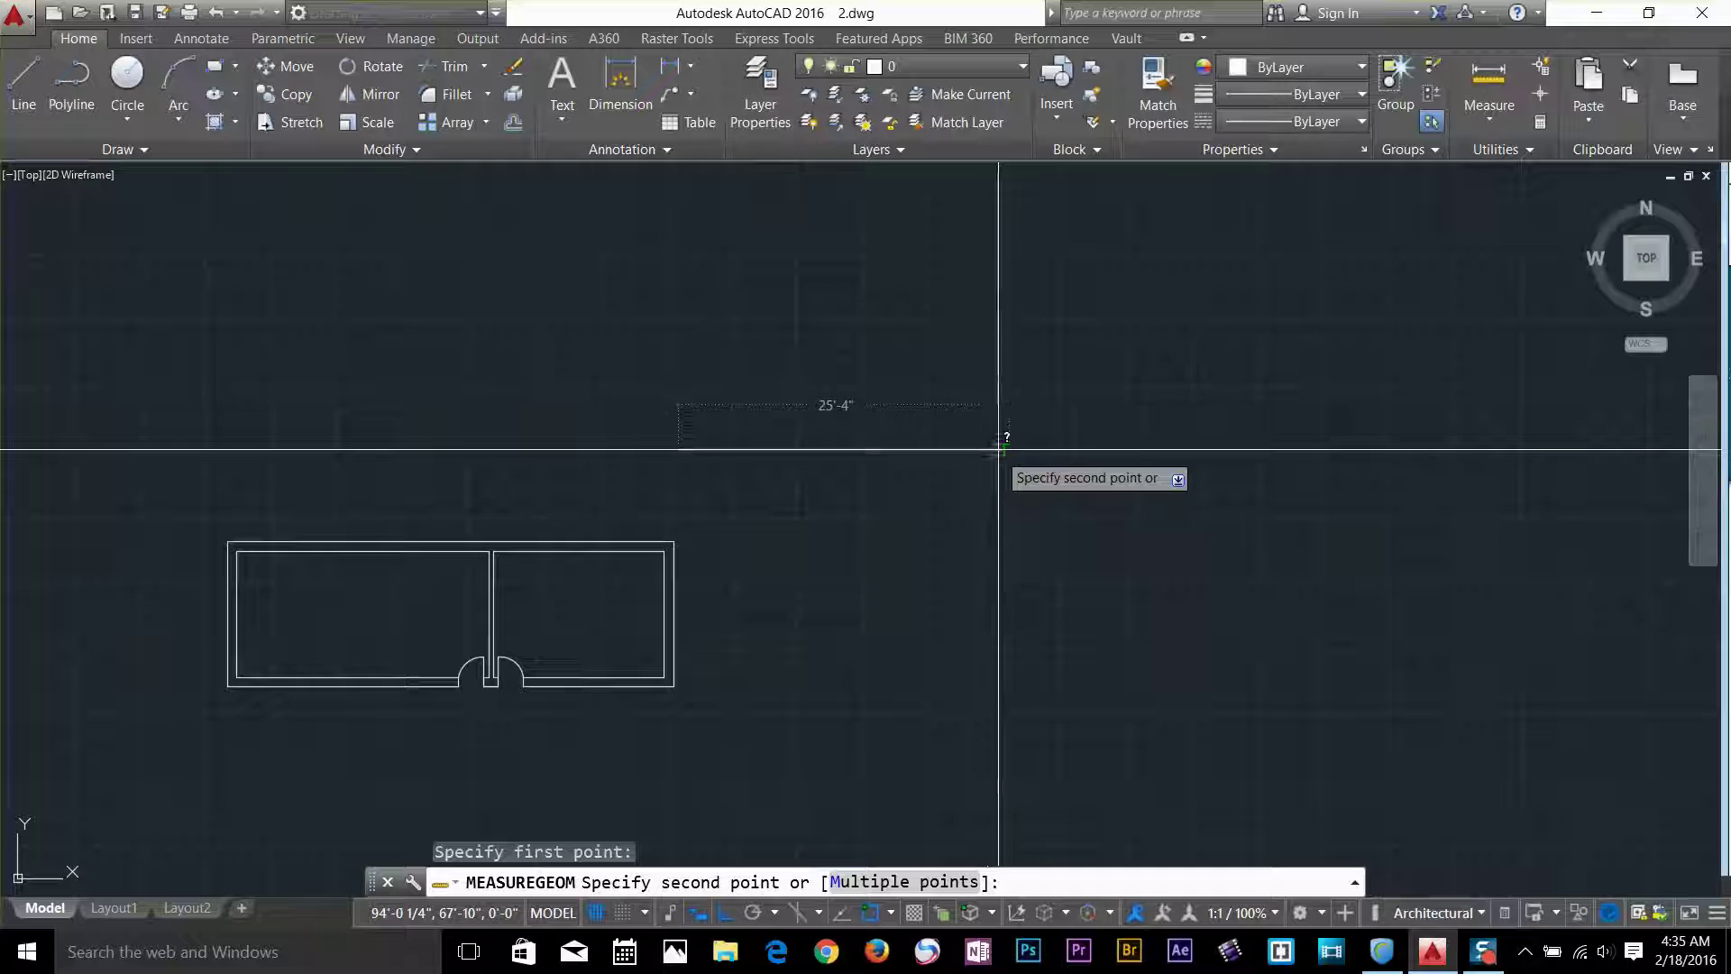
click(998, 448)
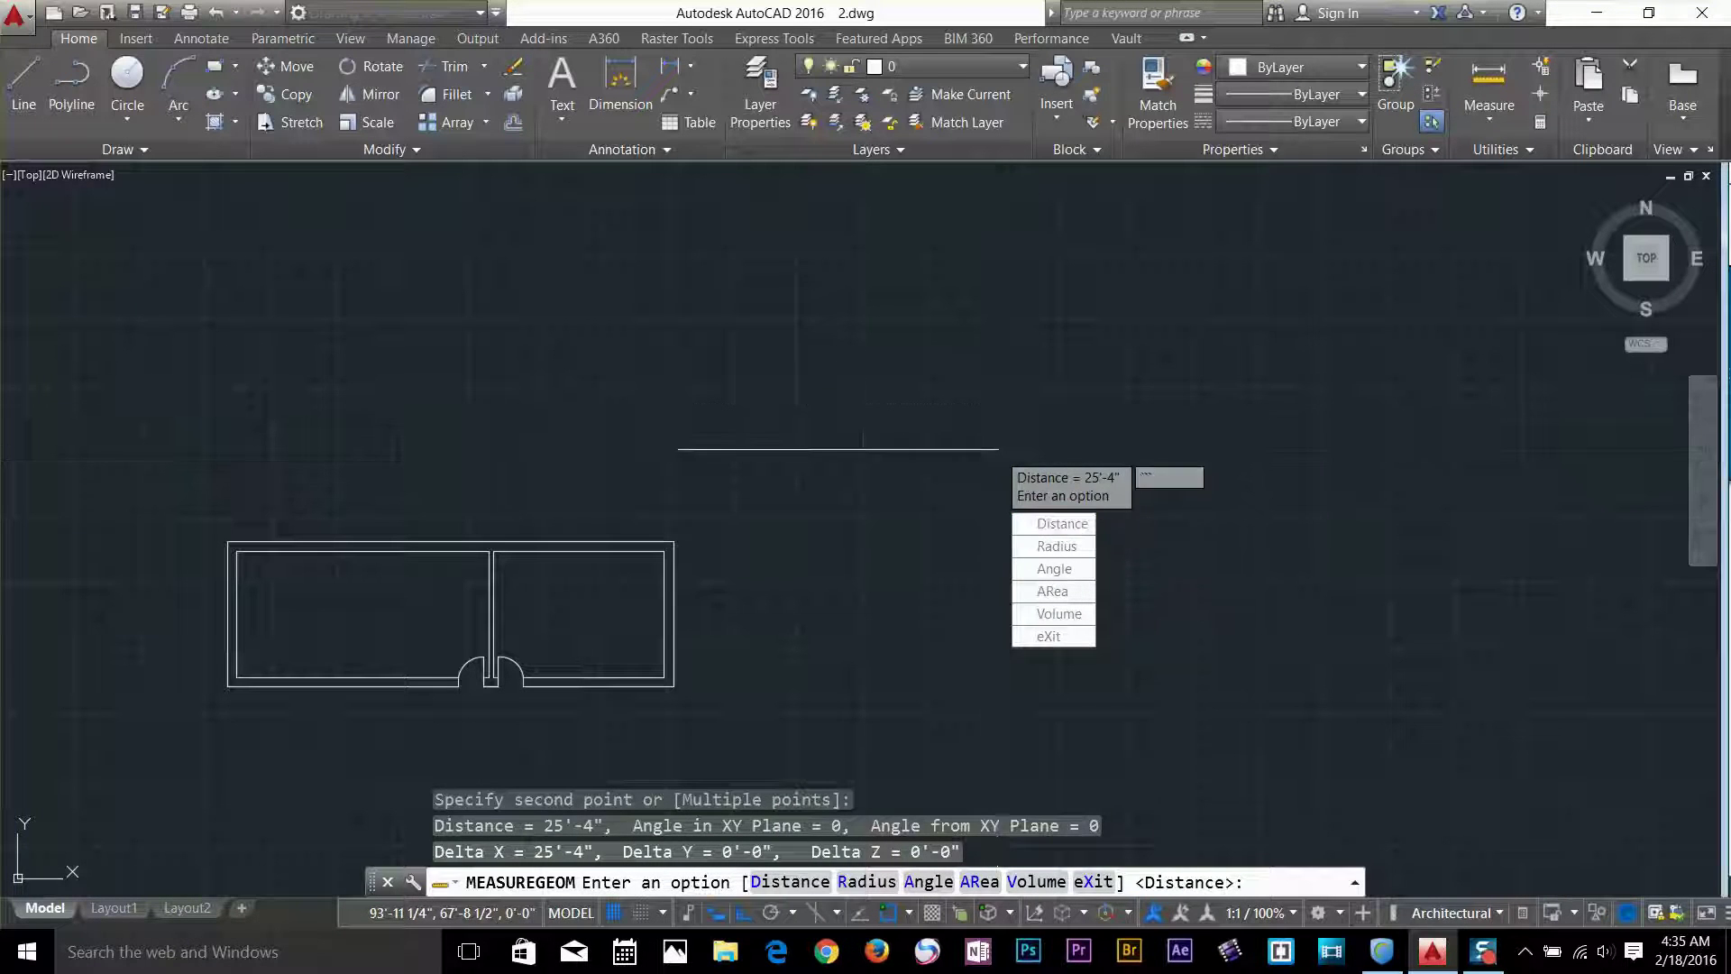
key(Escape)
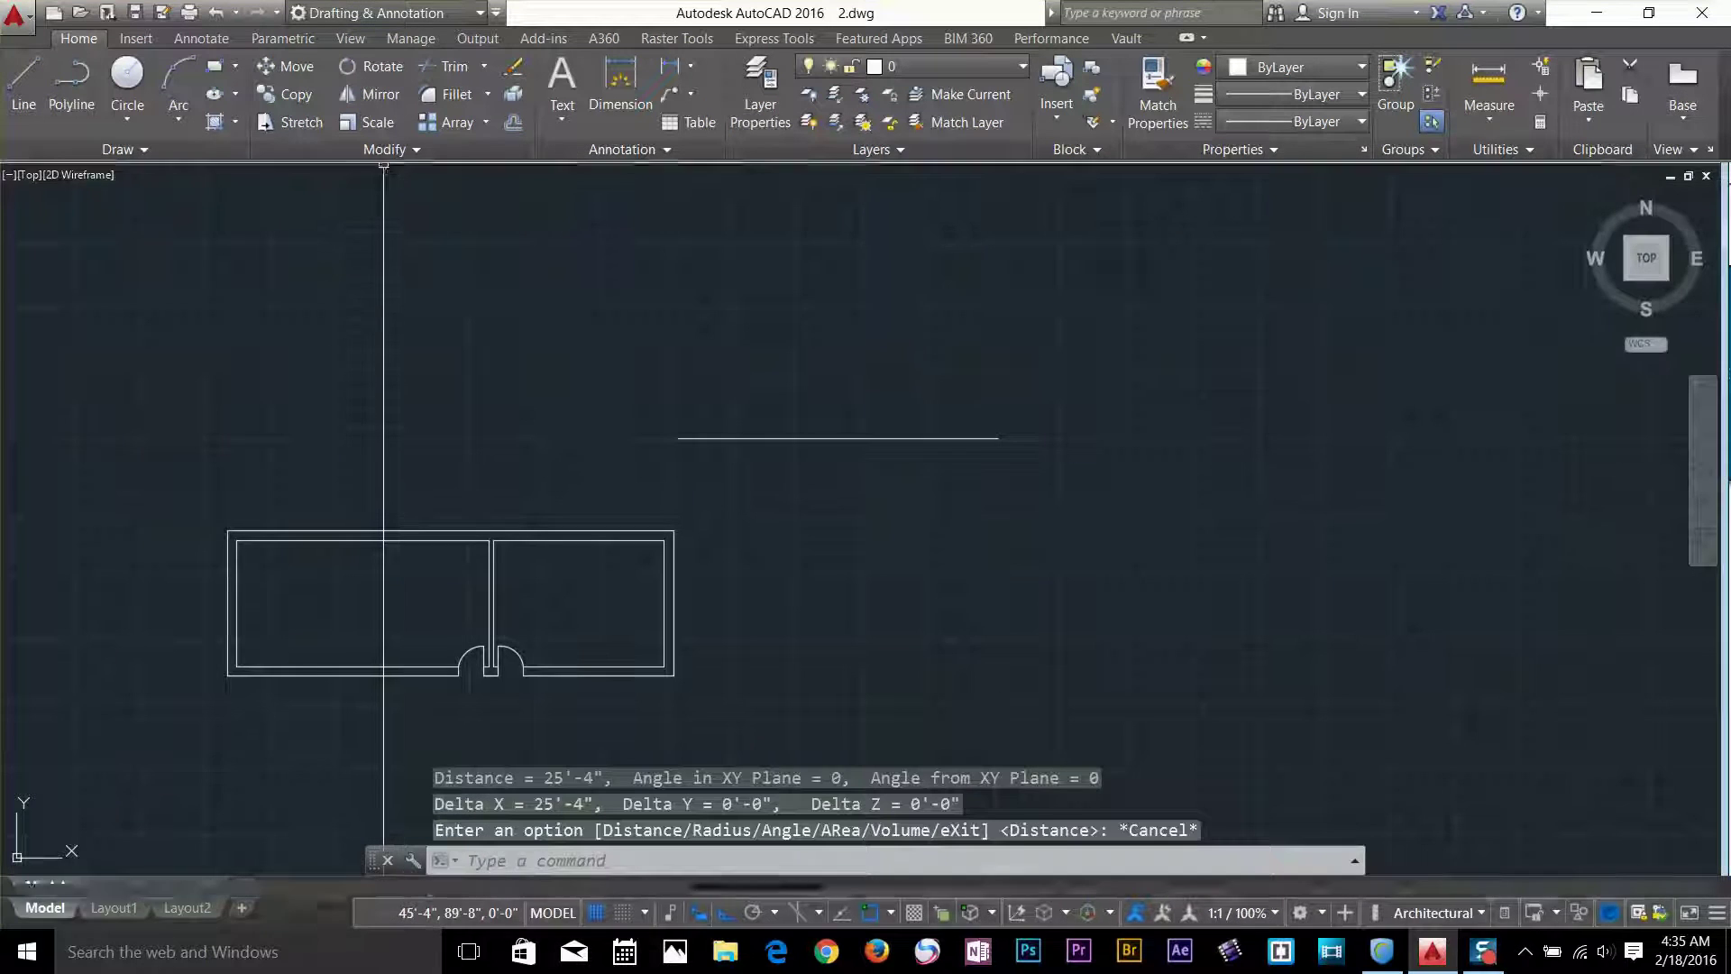
- Start the Lengthen command and query the horizontal line's current length
click(397, 149)
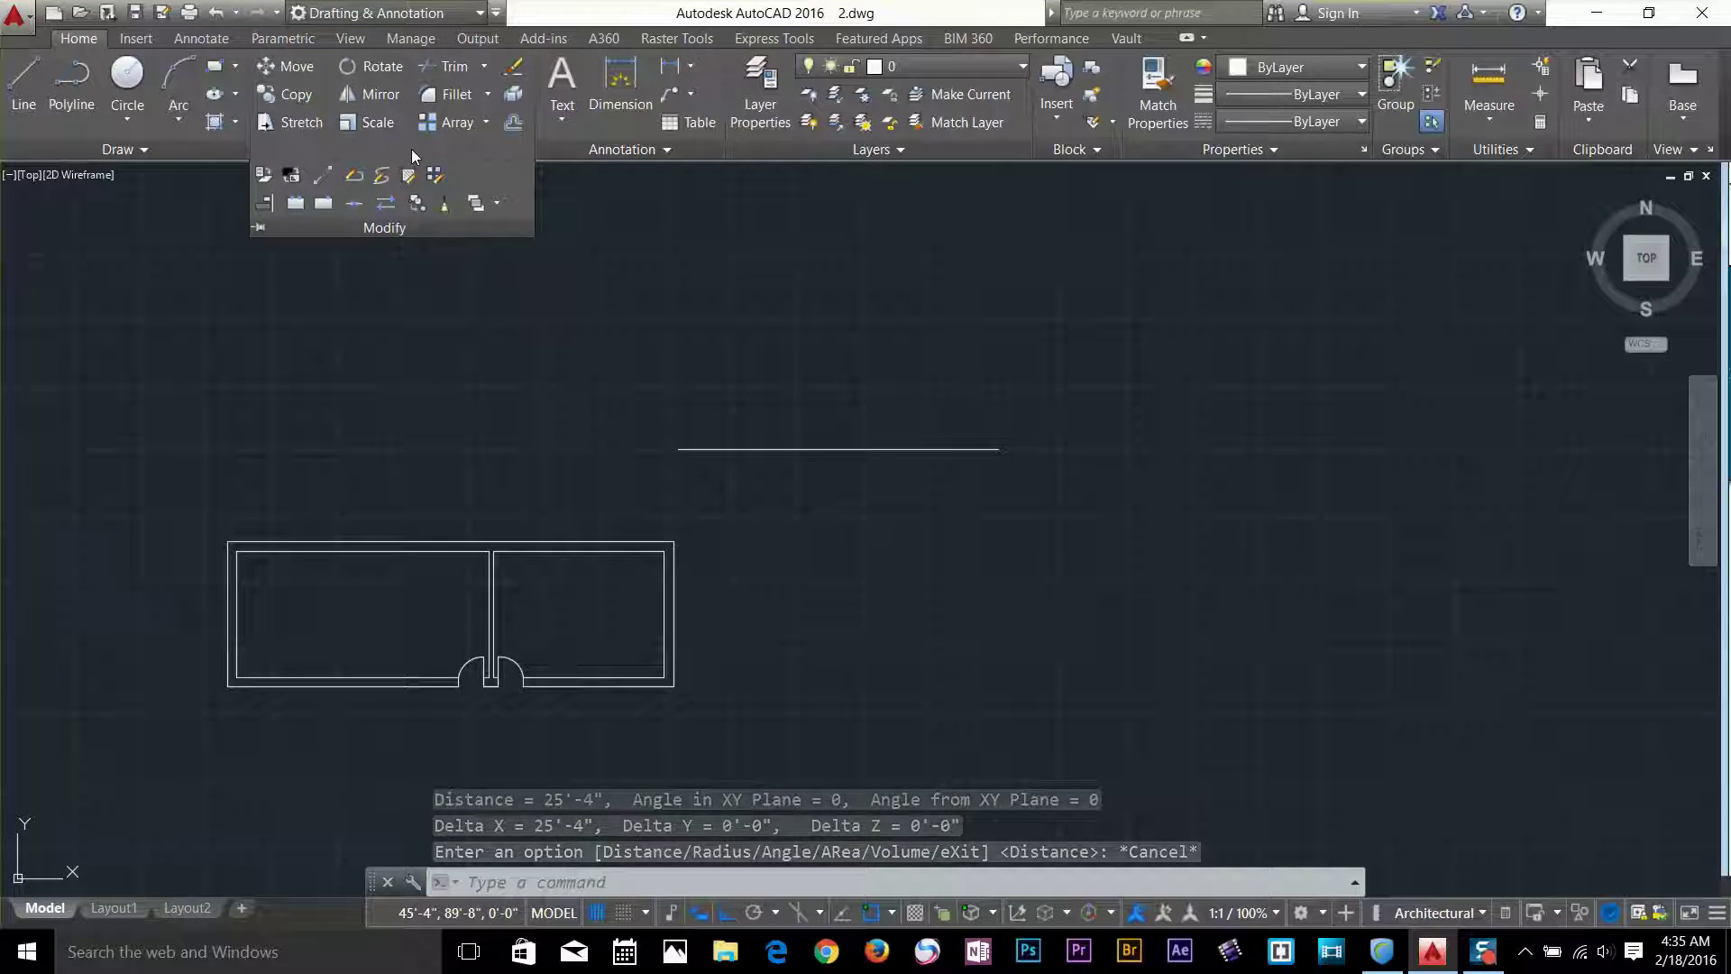
click(323, 176)
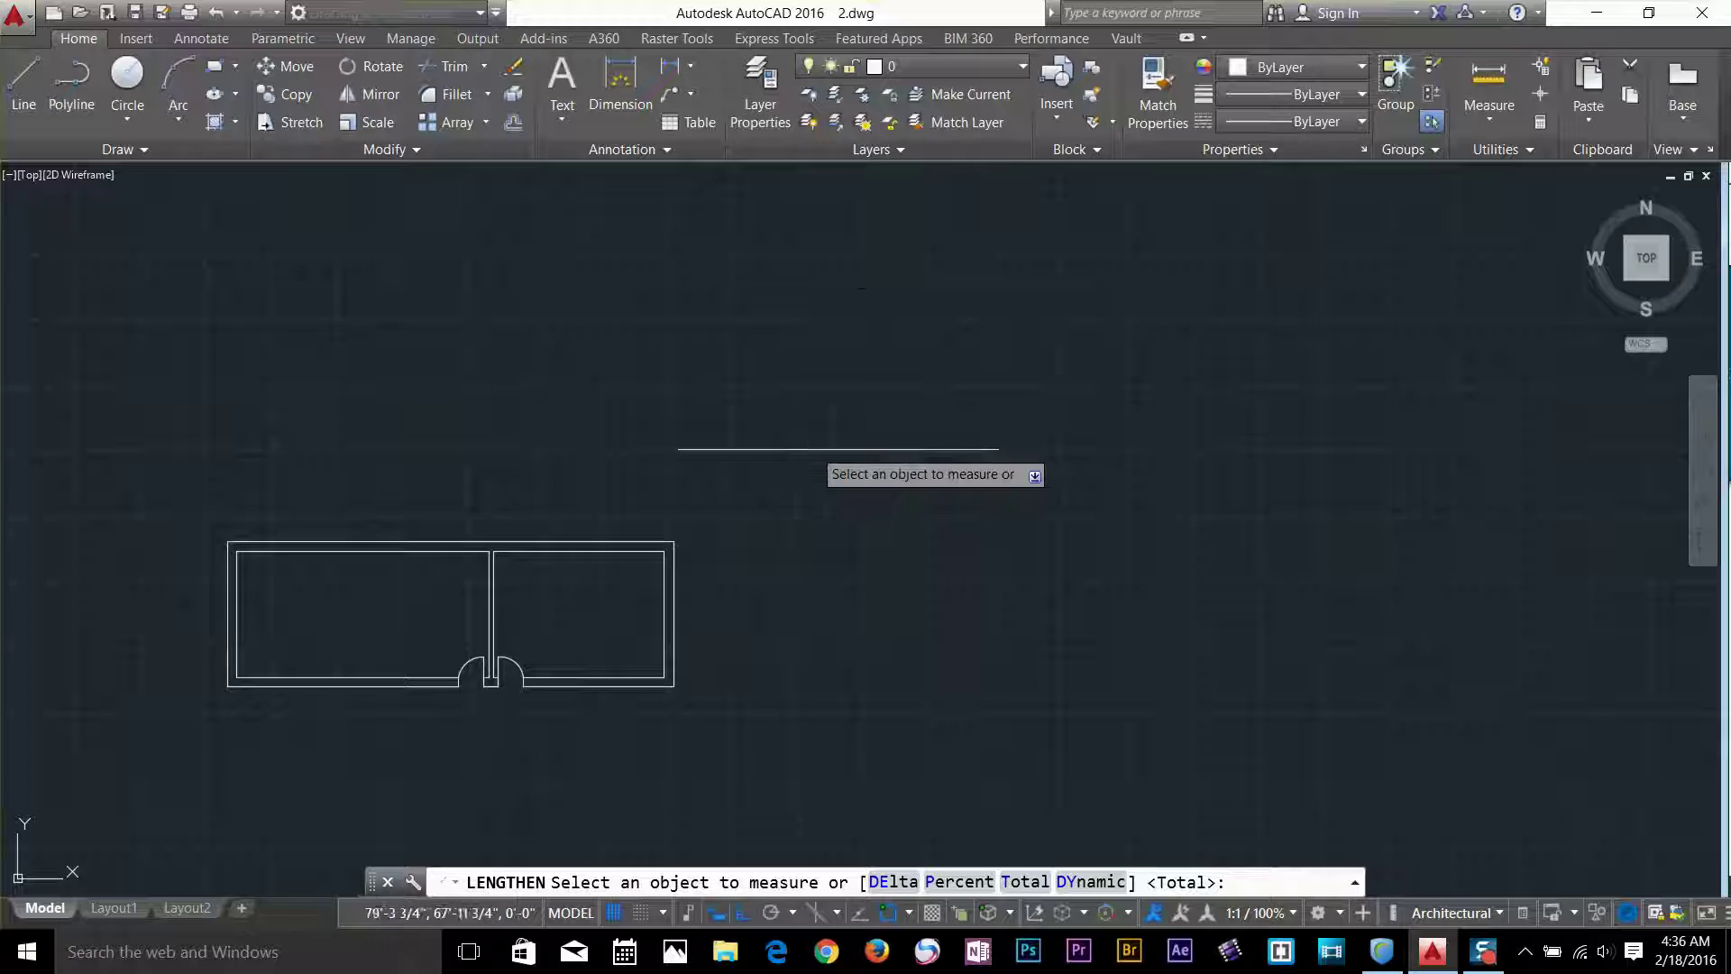
click(812, 447)
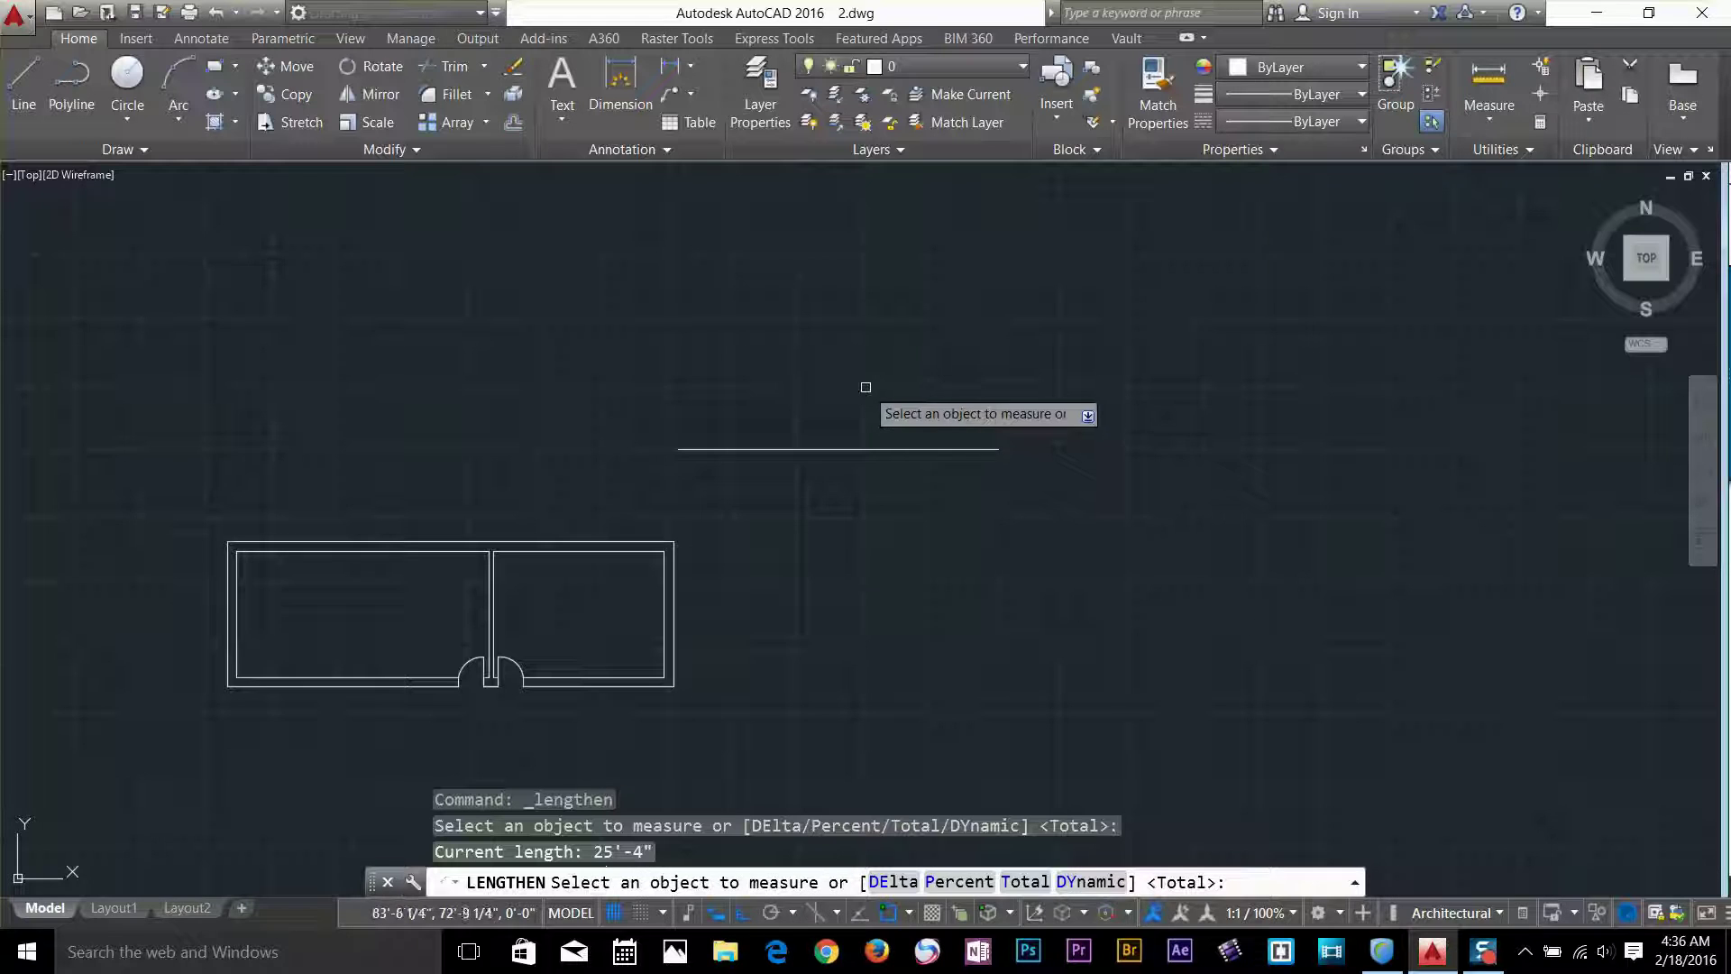
click(745, 449)
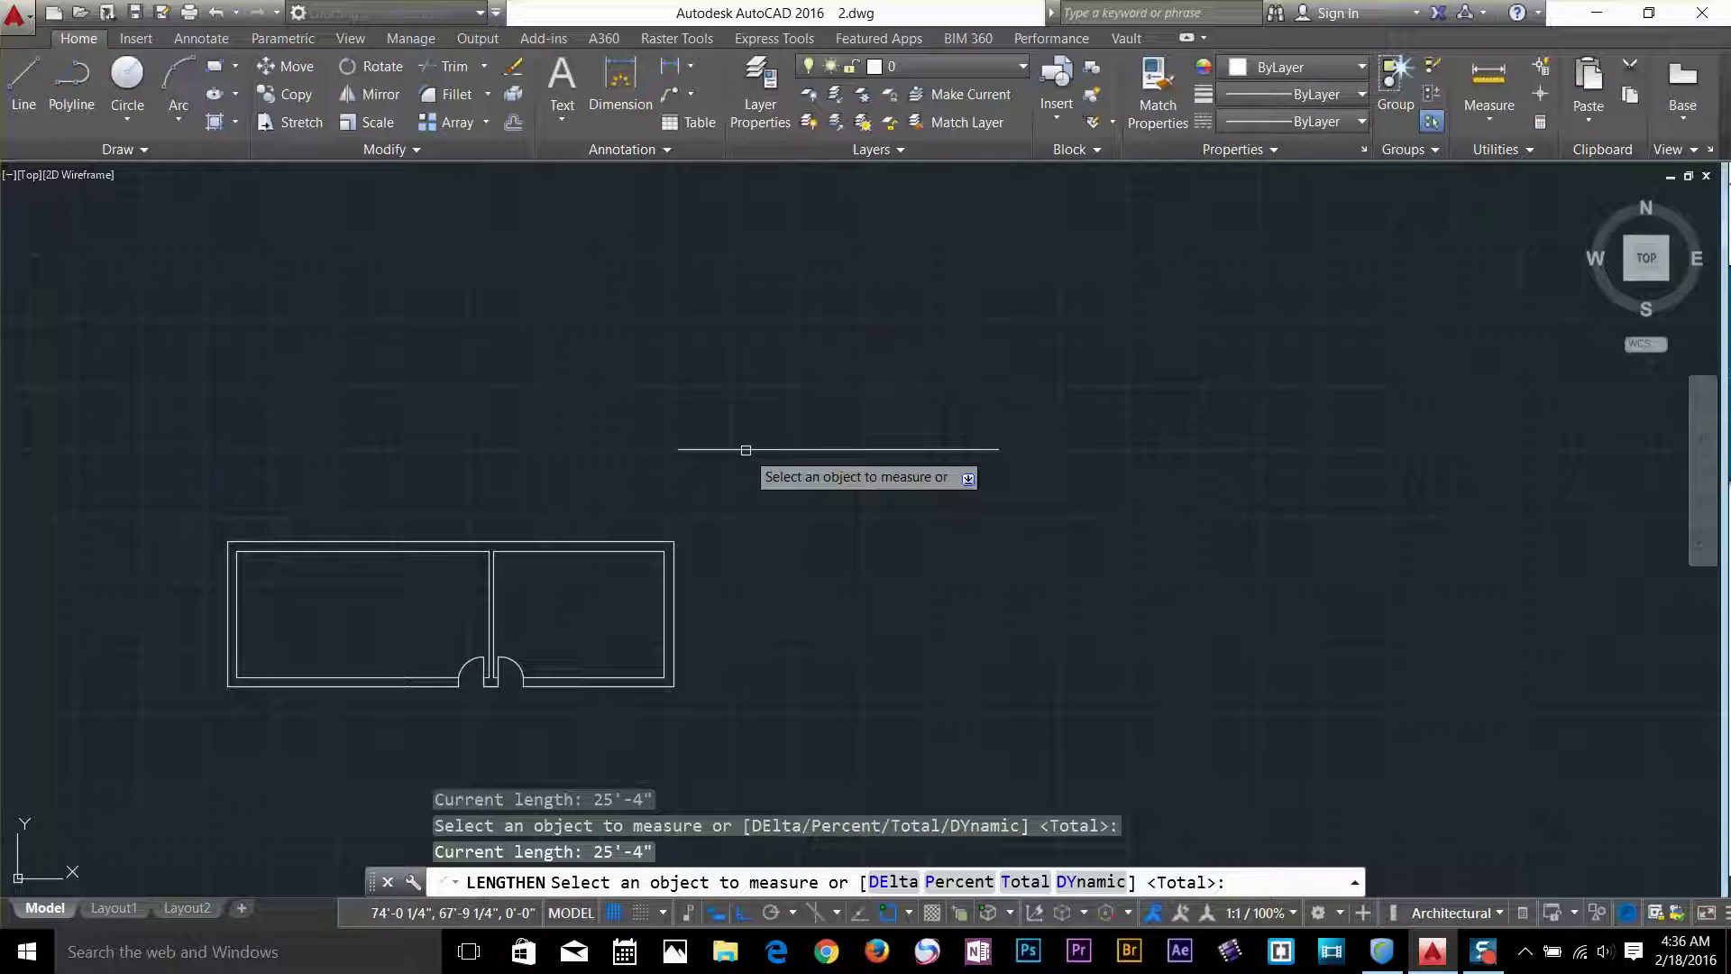
- Set the Lengthen total as the distance from the line's left endpoint to its midpoint and apply it to the line's left end
key(Return)
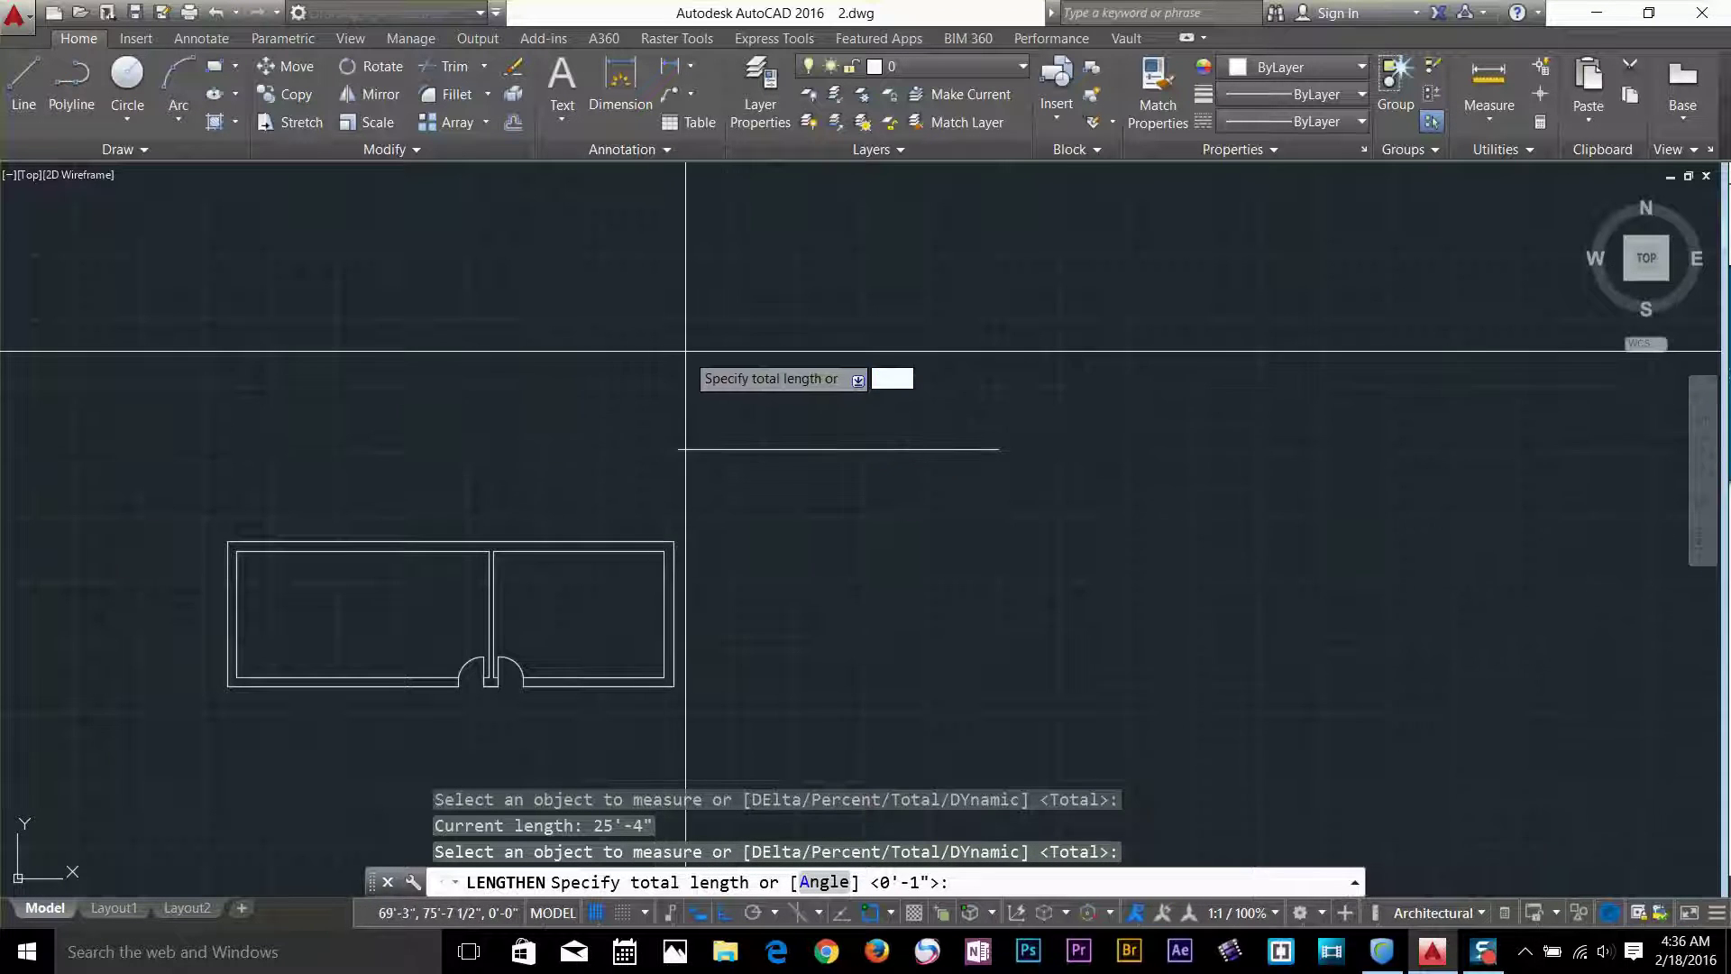
scroll(690, 378, up, 2)
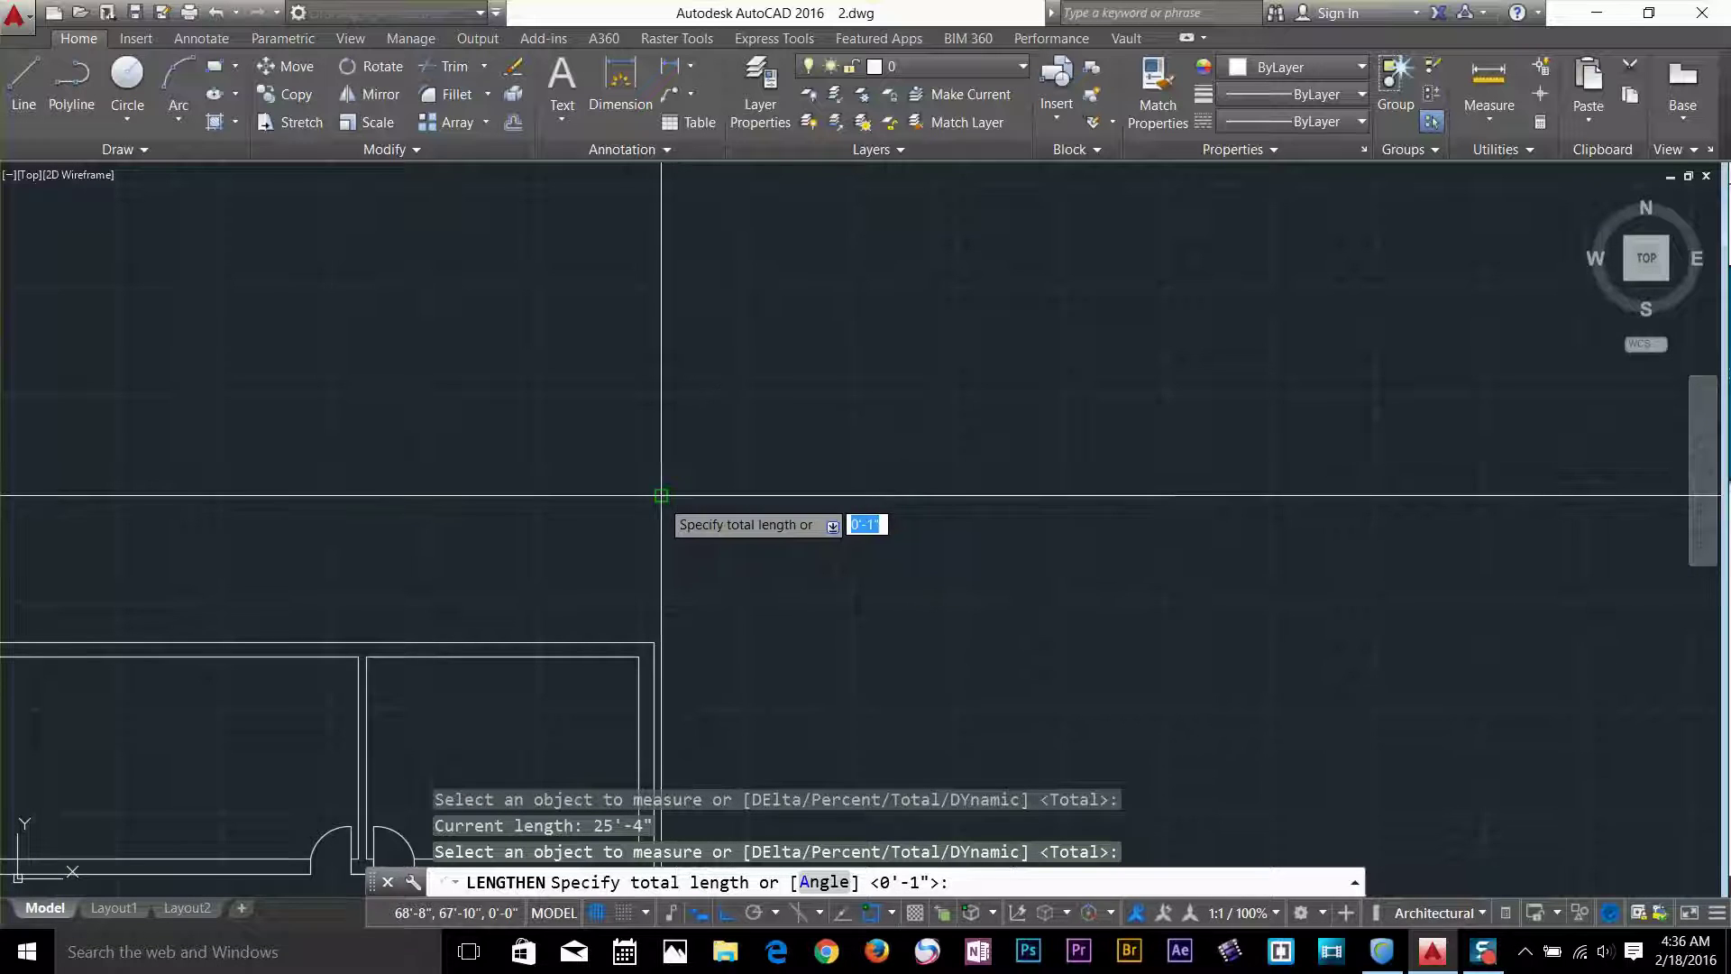
click(917, 495)
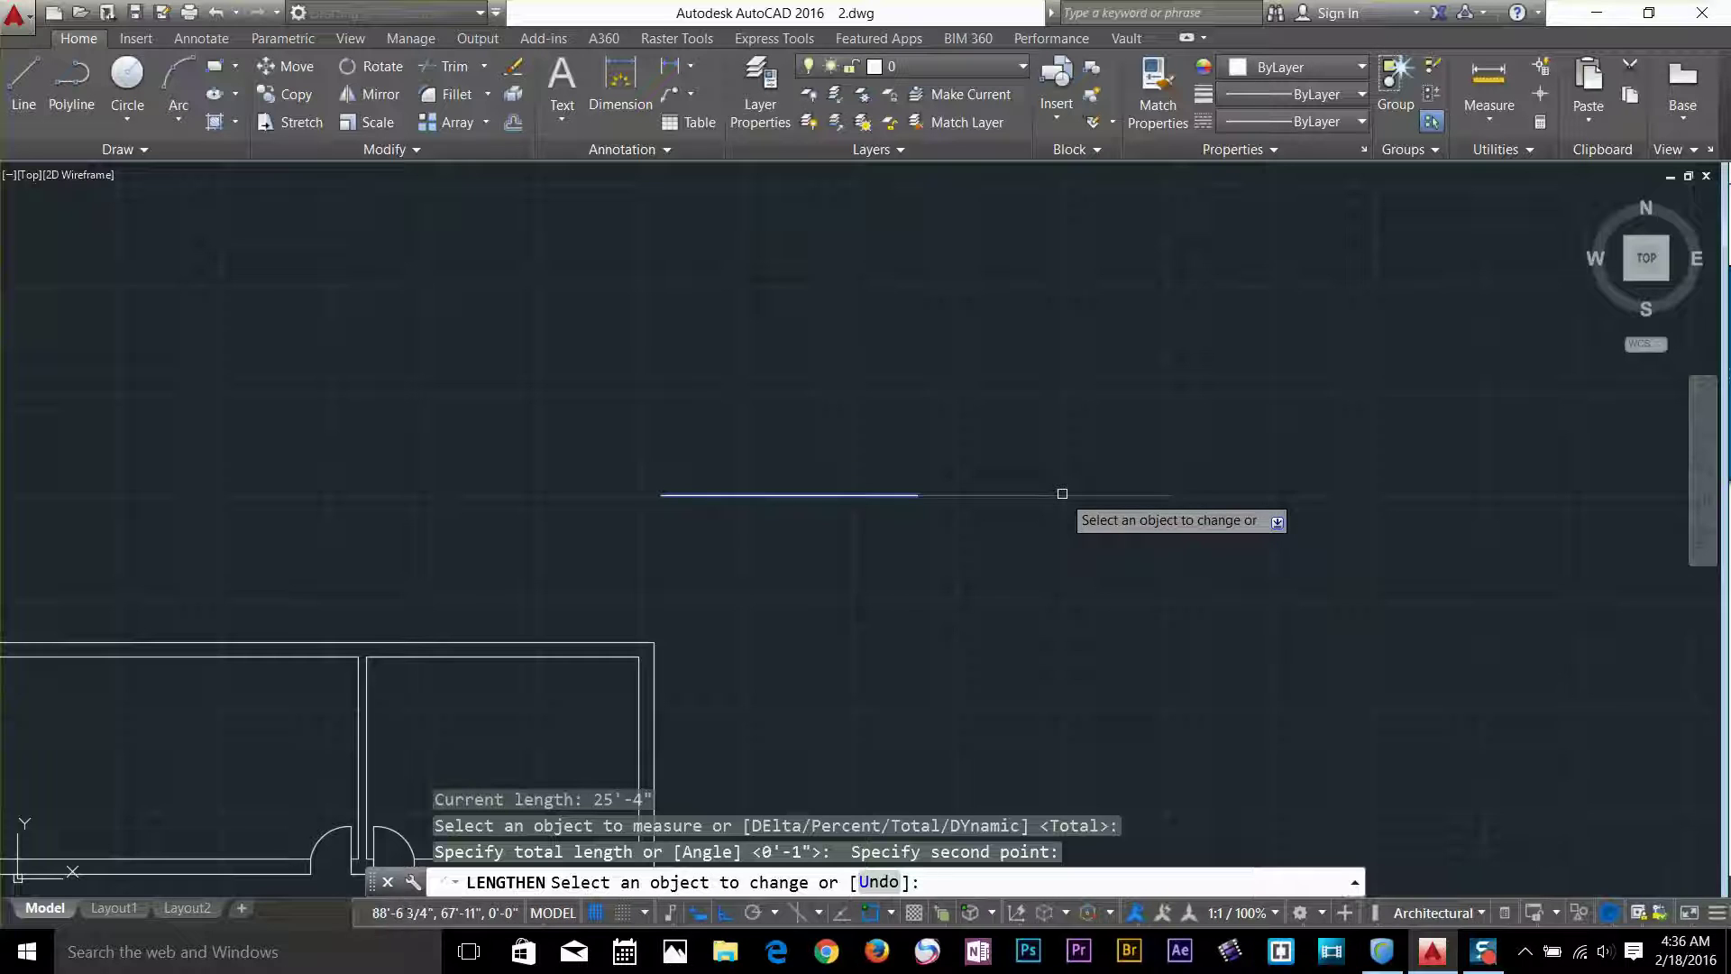
click(722, 494)
key(Return)
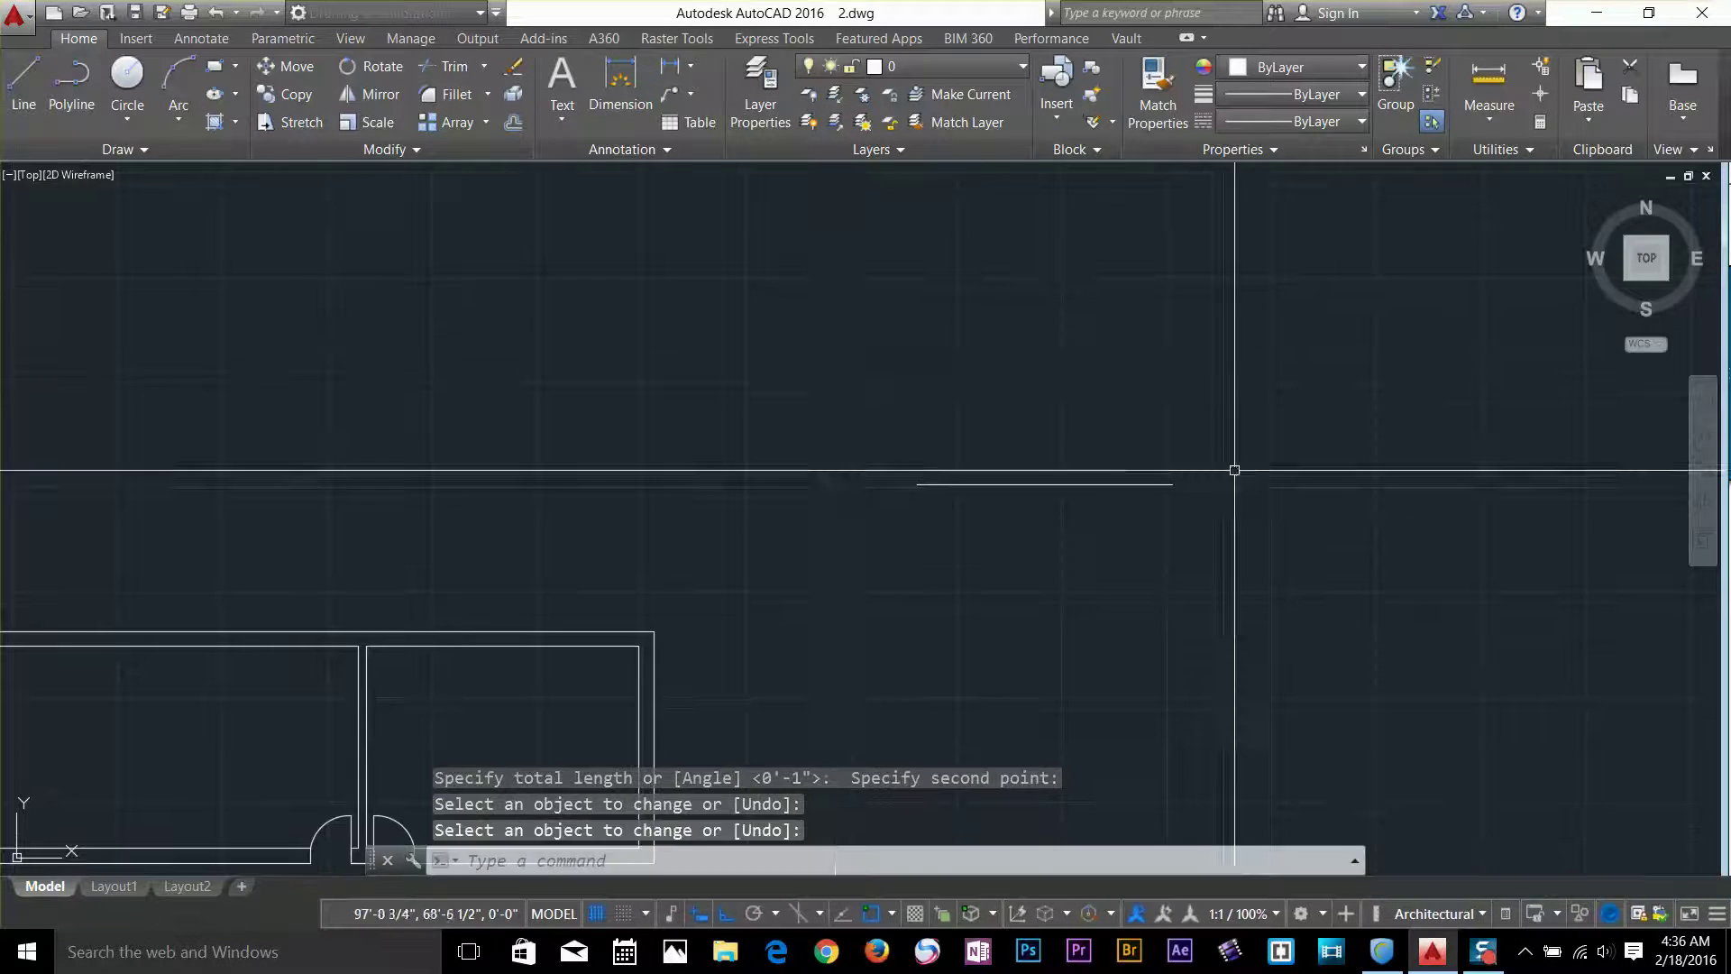
- Delete the horizontal line above and to the right of the floor plan
scroll(888, 495, down, 4)
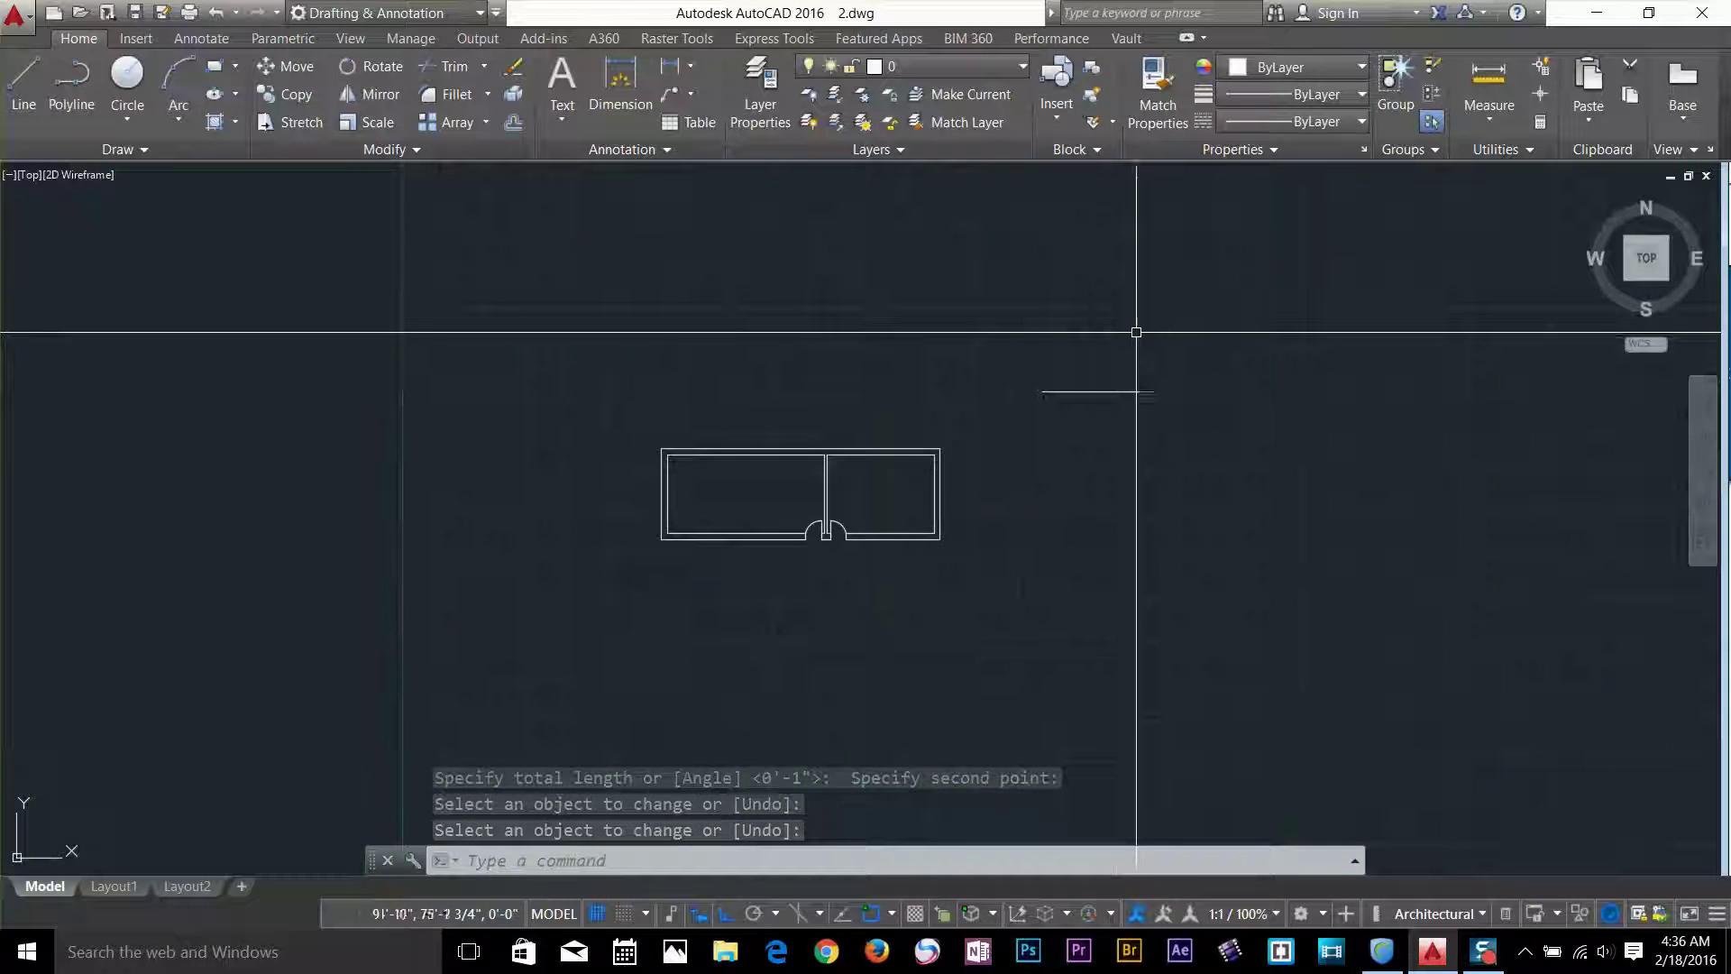
click(1216, 326)
drag(1032, 404, 996, 417)
key(Delete)
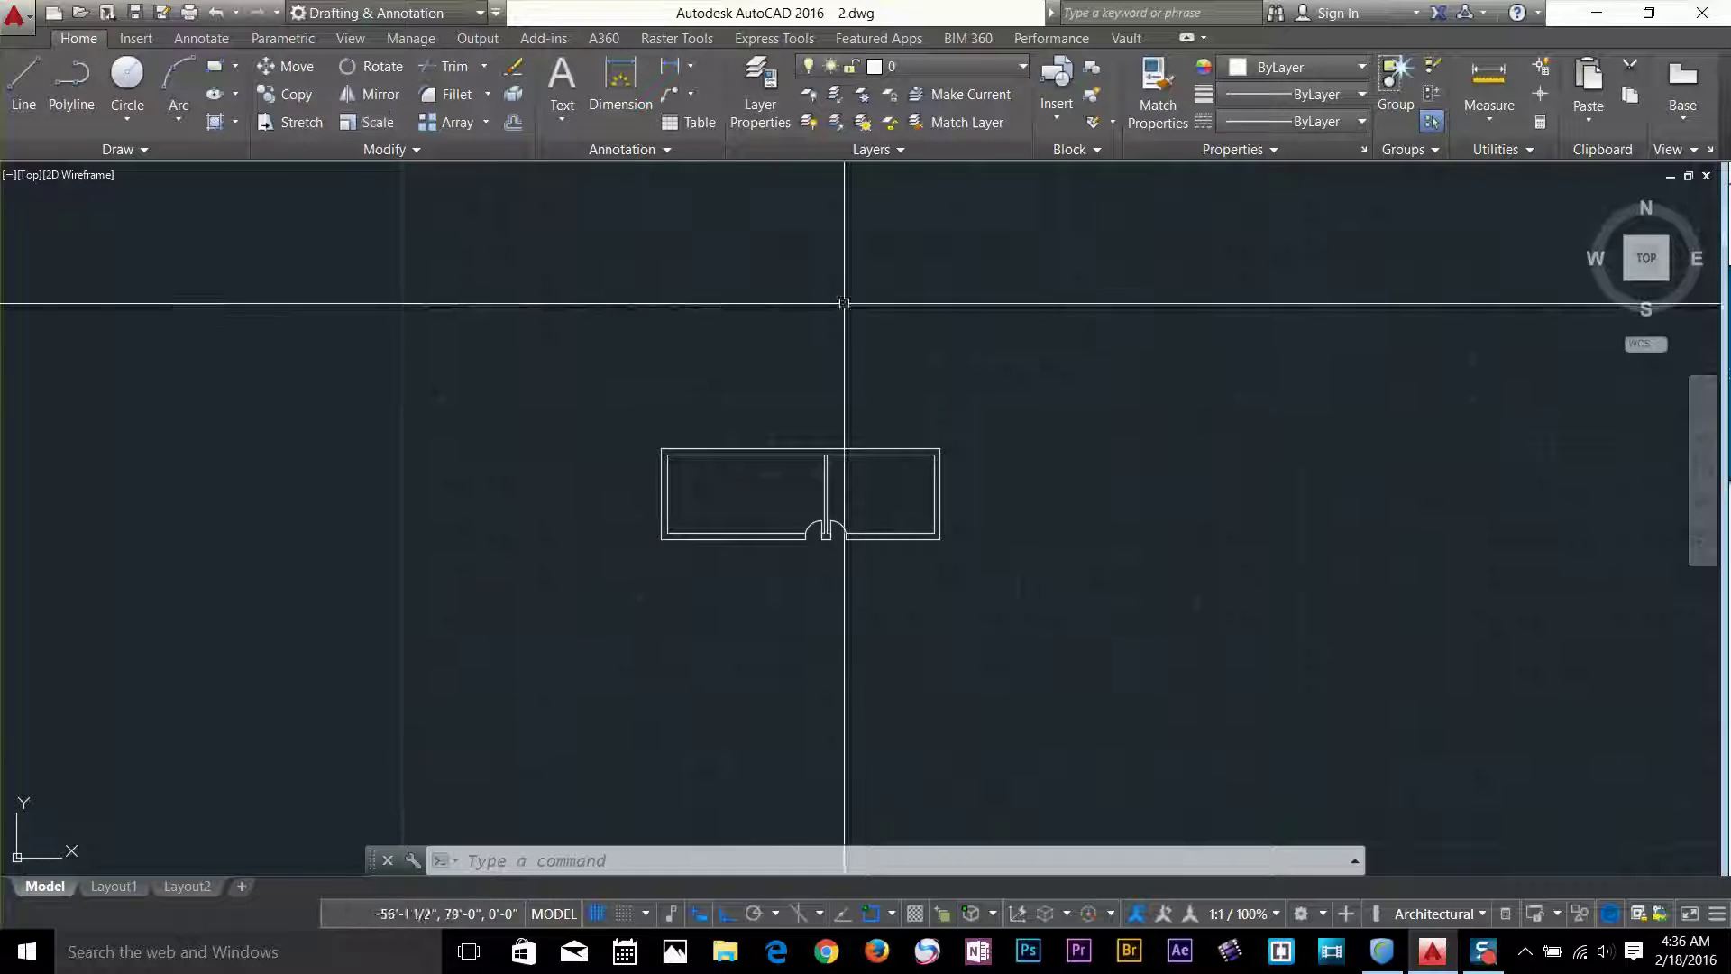
- Draw two separate parallel vertical lines of similar length in the empty area to the right of the floor plan
scroll(835, 513, up, 3)
scroll(820, 490, up, 2)
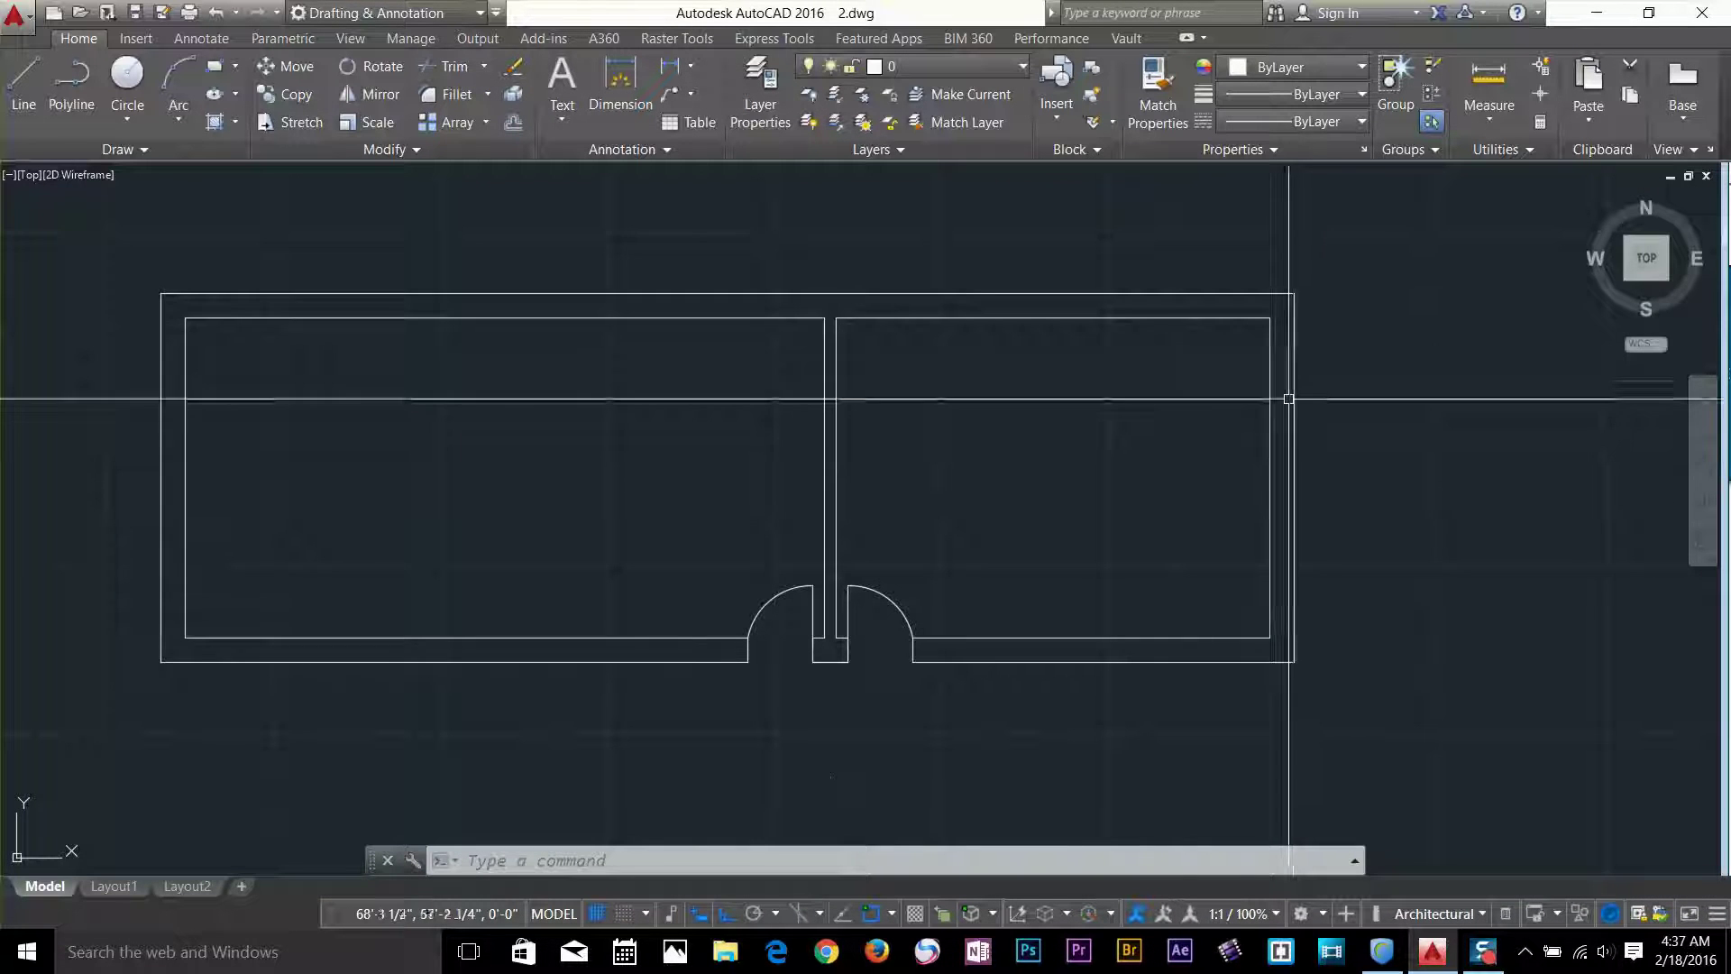
scroll(1294, 408, down, 3)
middle_drag(1205, 560, 904, 564)
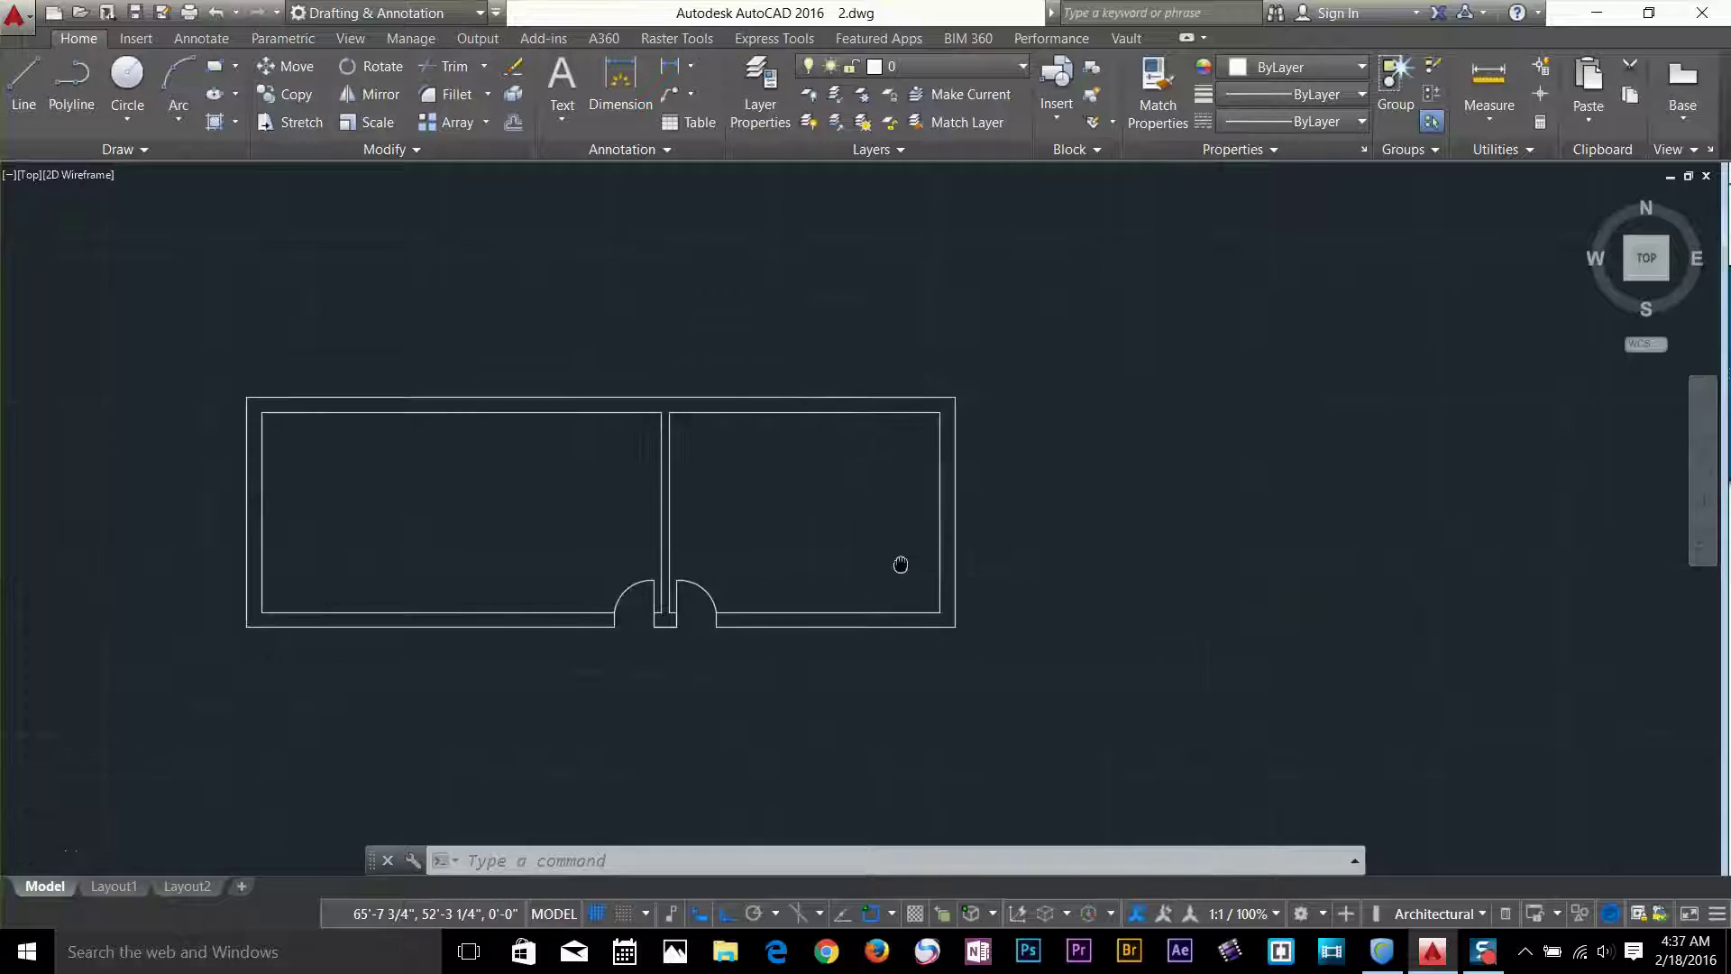
scroll(1178, 488, down, 1)
middle_drag(1178, 489, 835, 529)
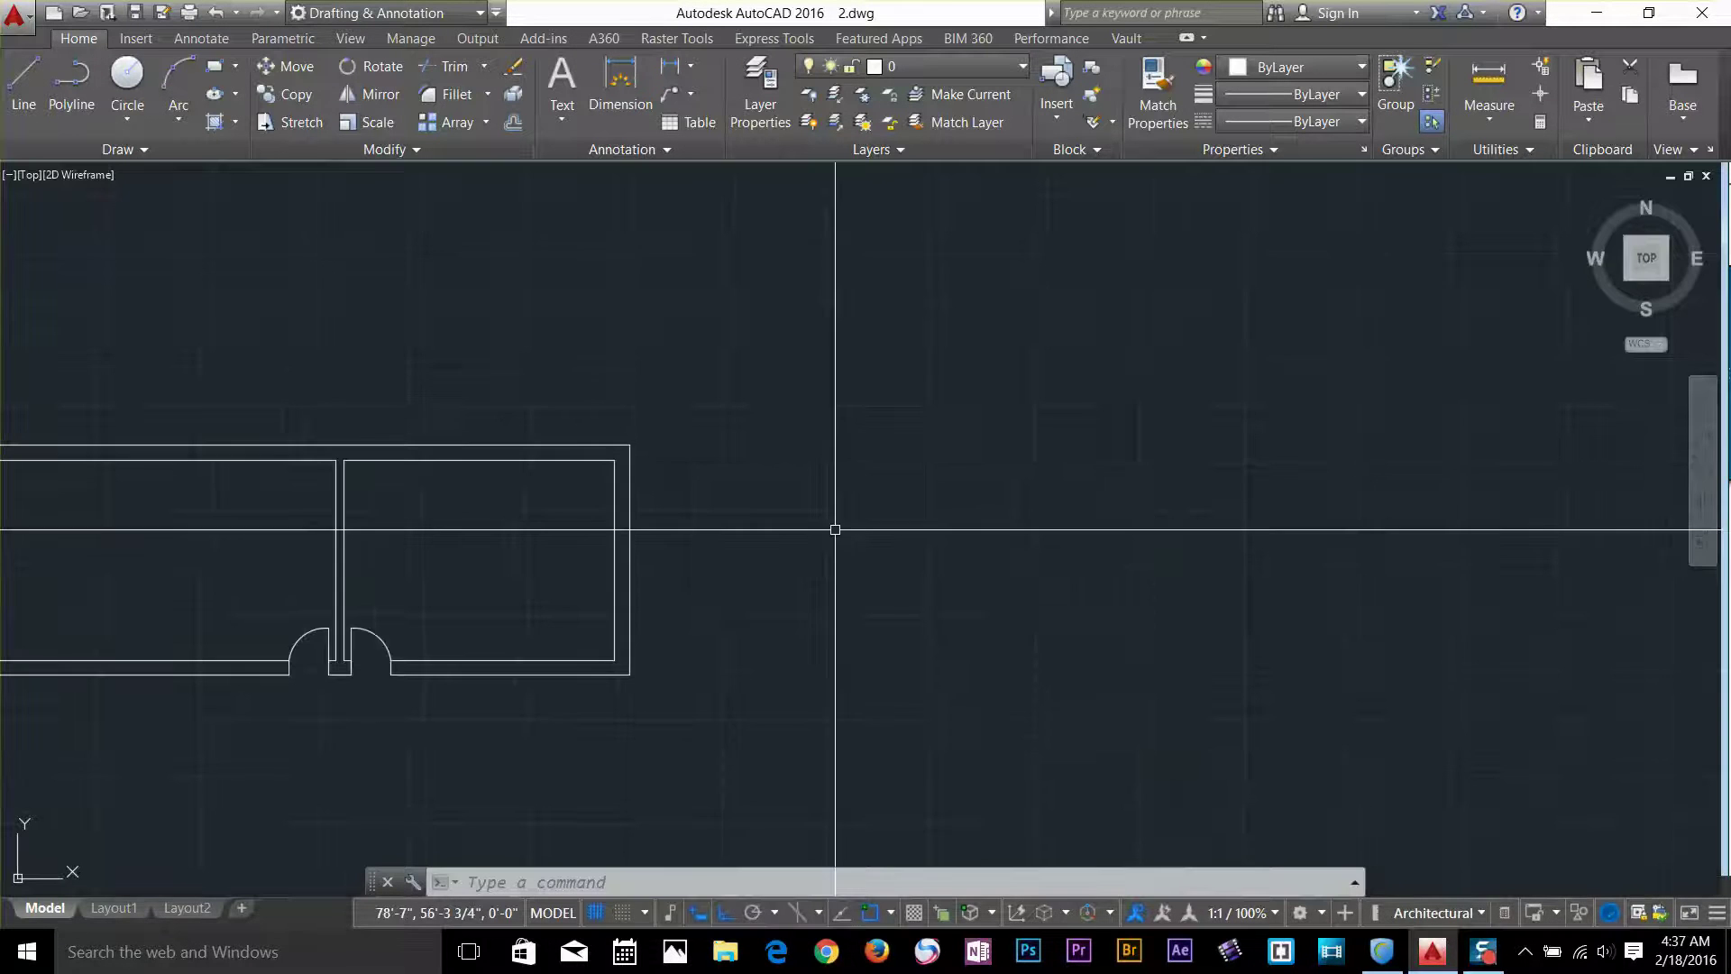
text(l)
key(Return)
click(888, 466)
click(888, 687)
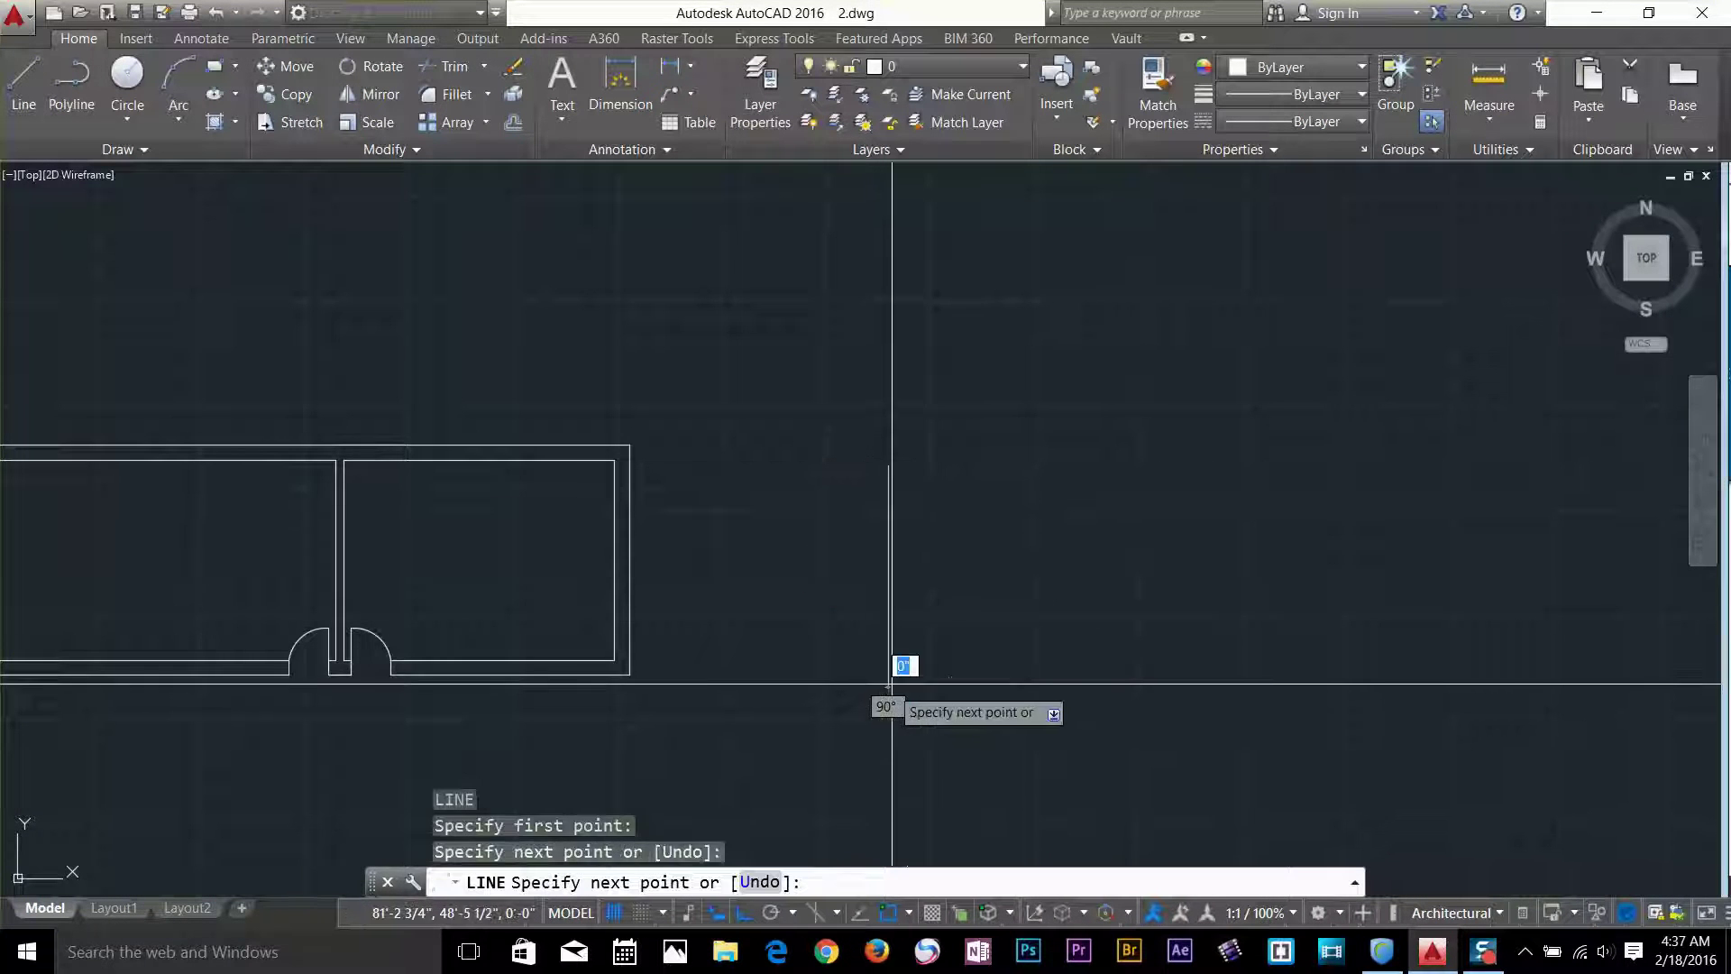
key(Return)
key(Return)
click(1011, 458)
click(1021, 675)
key(Return)
- Draw a horizontal line from right to left across the second vertical line, ending between the two vertical lines
click(934, 577)
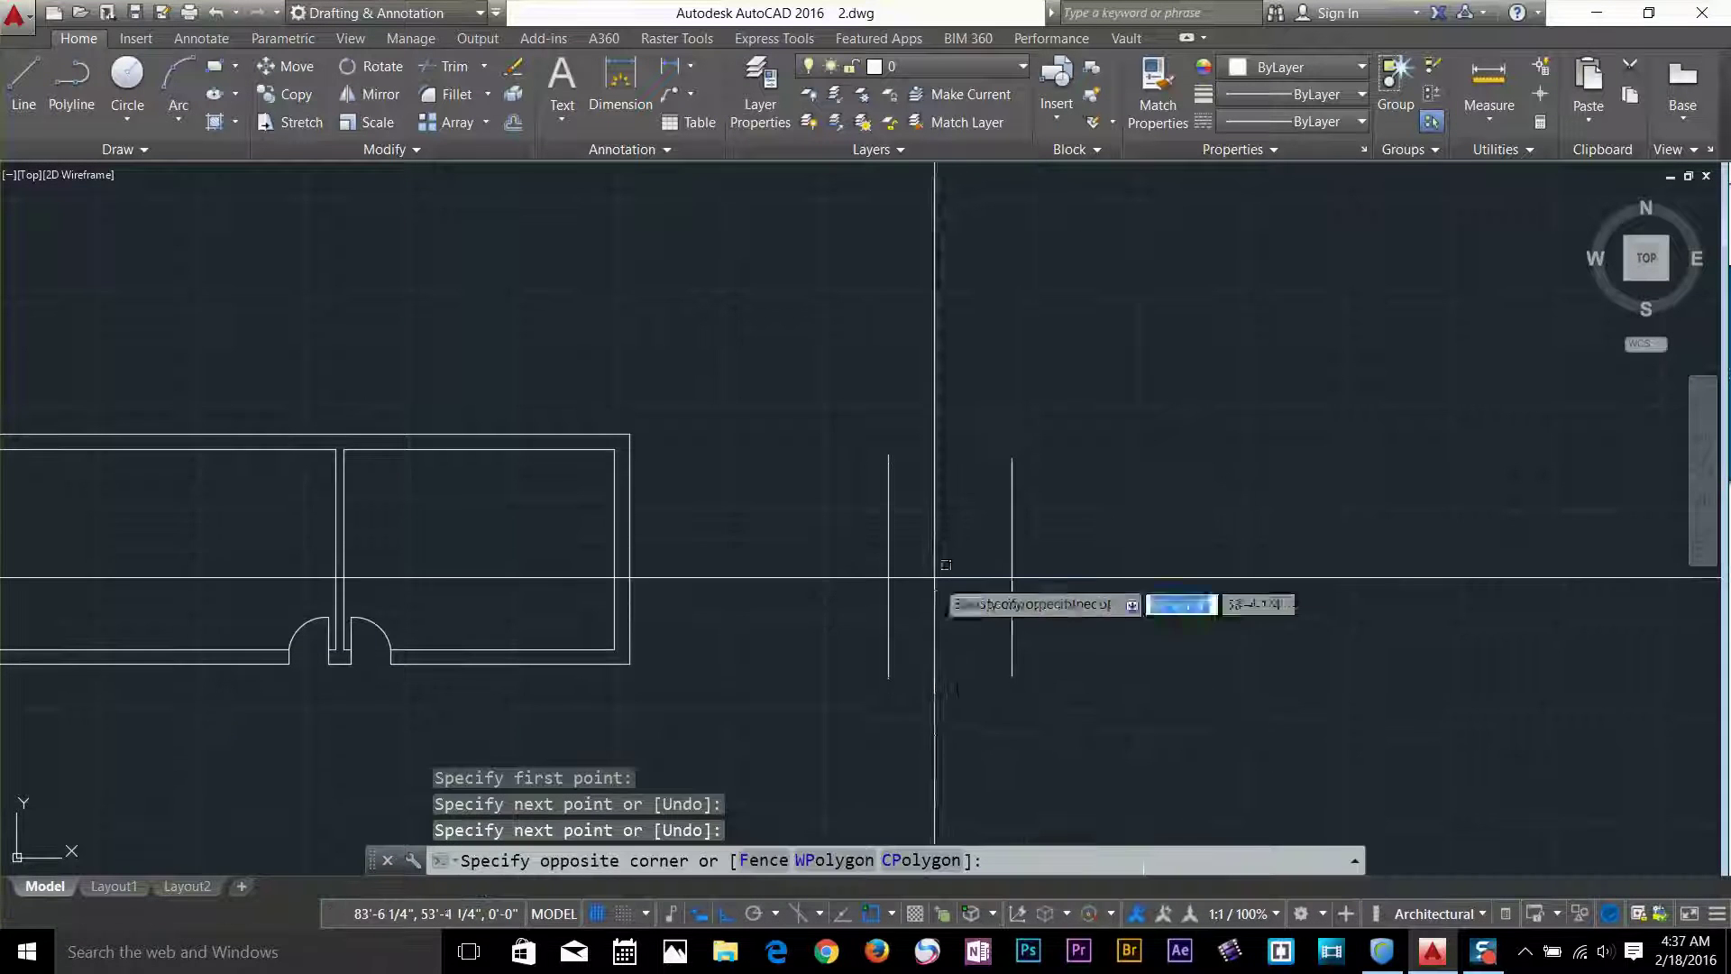
key(Escape)
key(Return)
click(1180, 550)
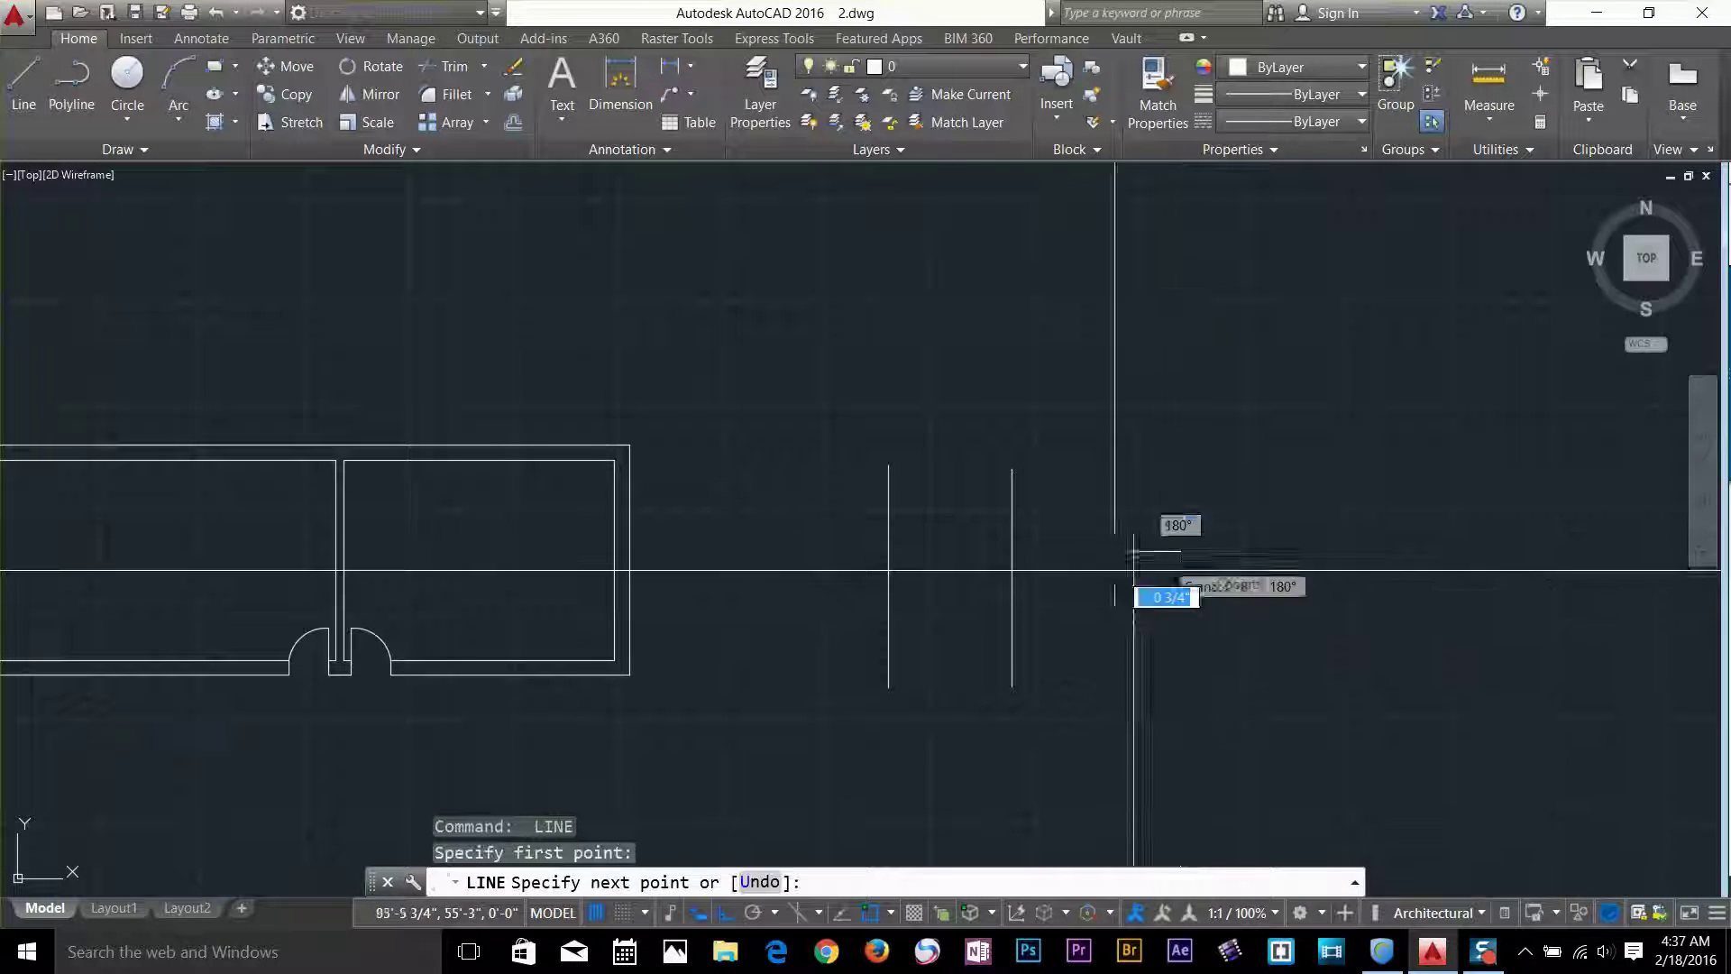
click(928, 572)
key(Return)
- Trim the part of the horizontal line left of the second vertical line, using that vertical line as the cutting edge
scroll(1093, 614, up, 2)
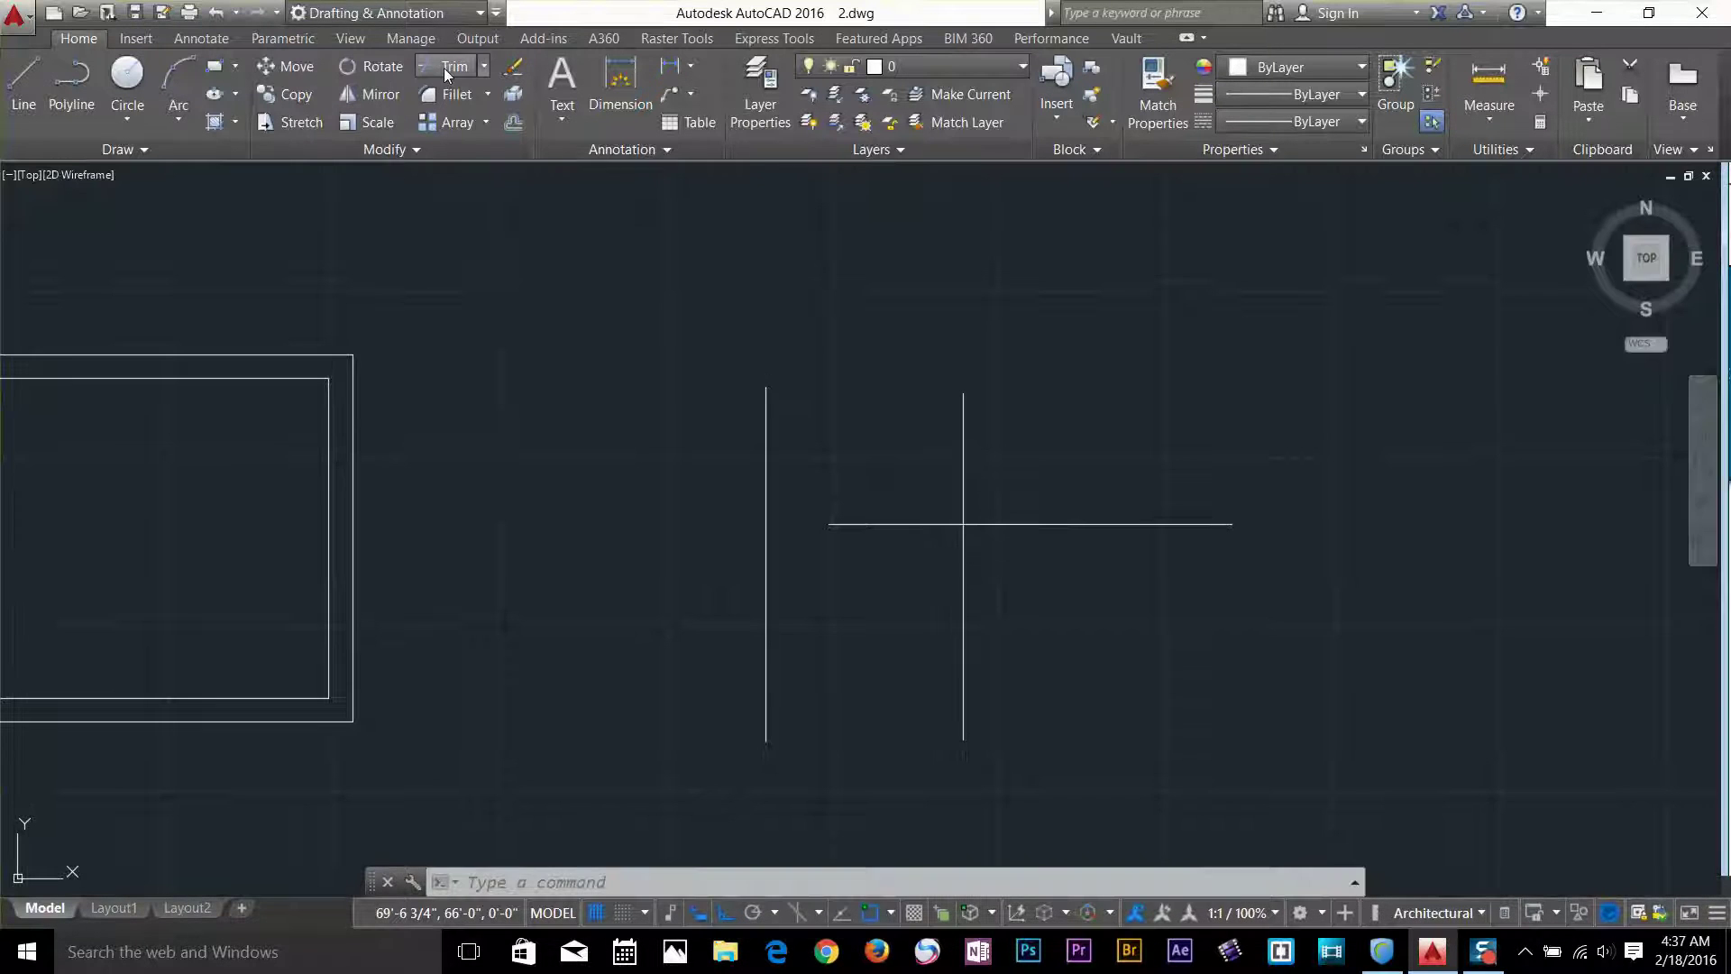
click(444, 69)
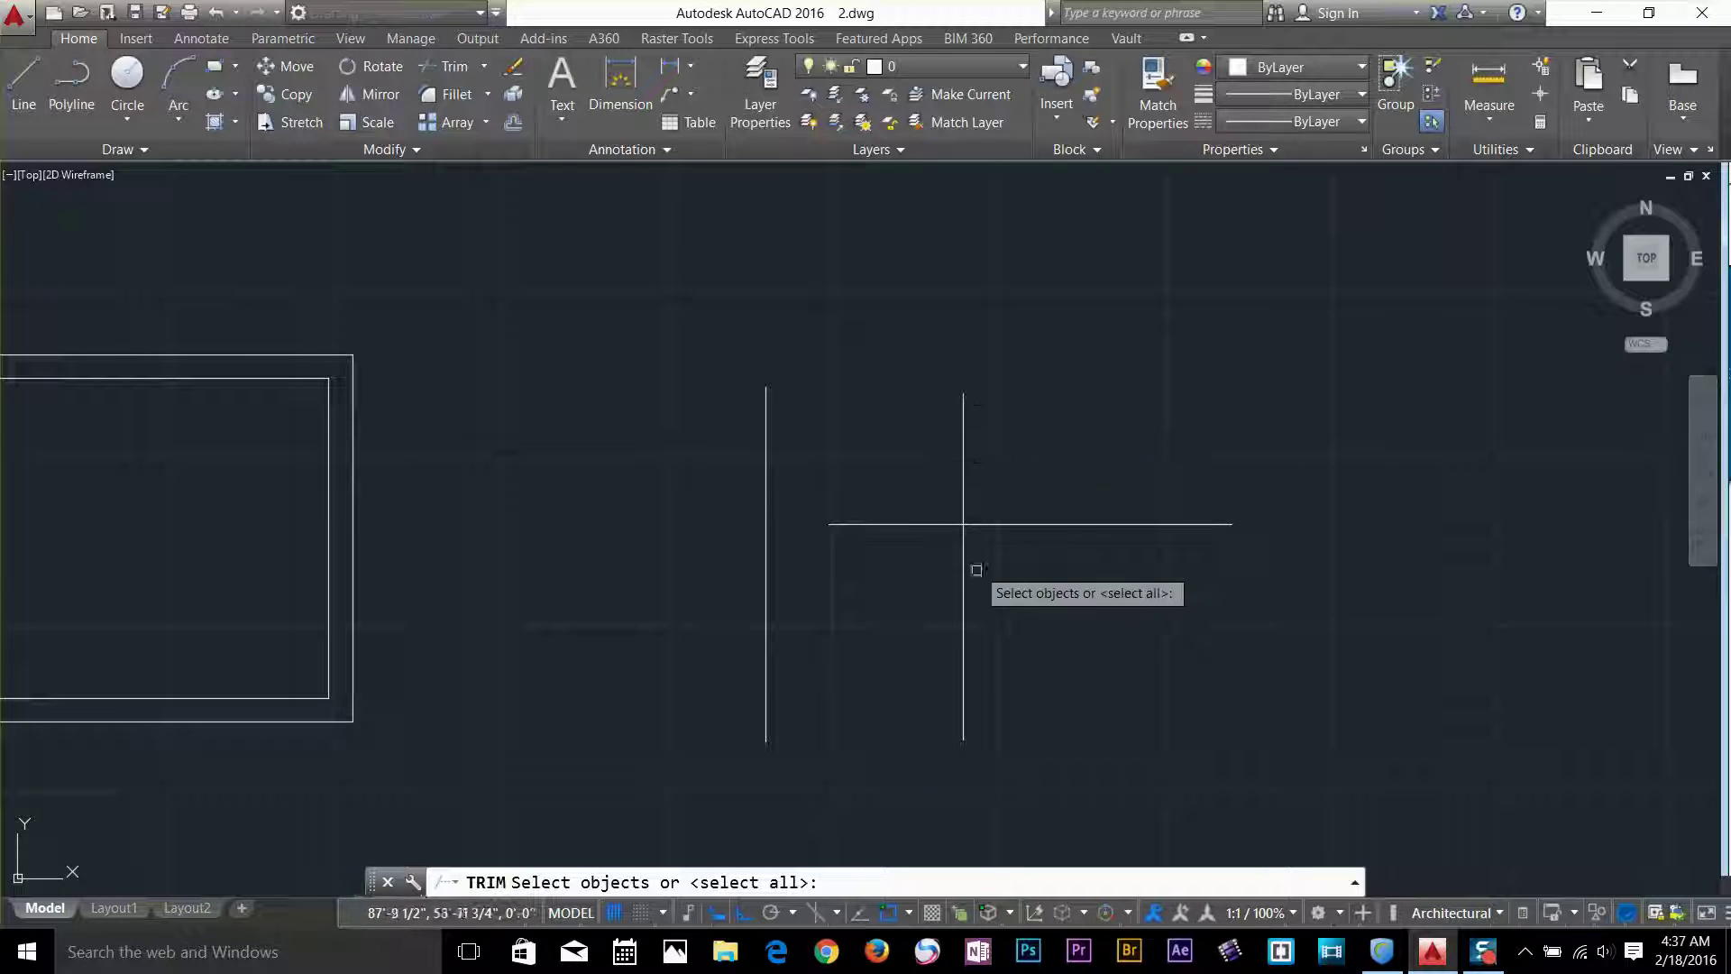
click(963, 647)
key(Return)
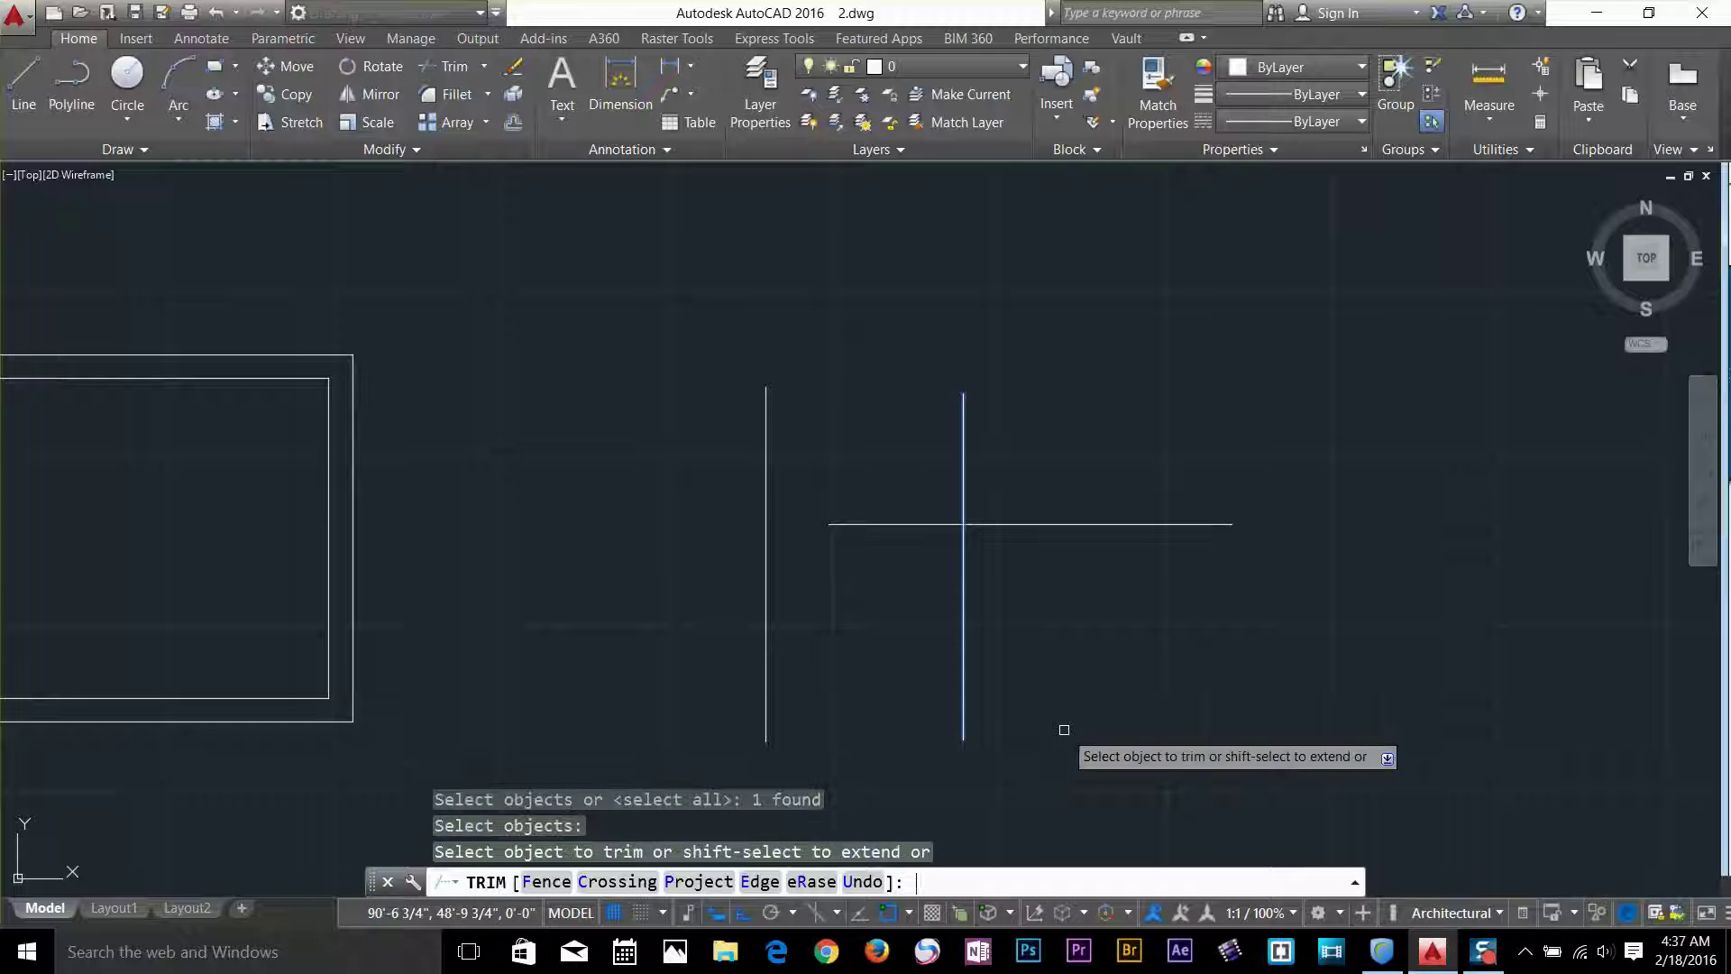
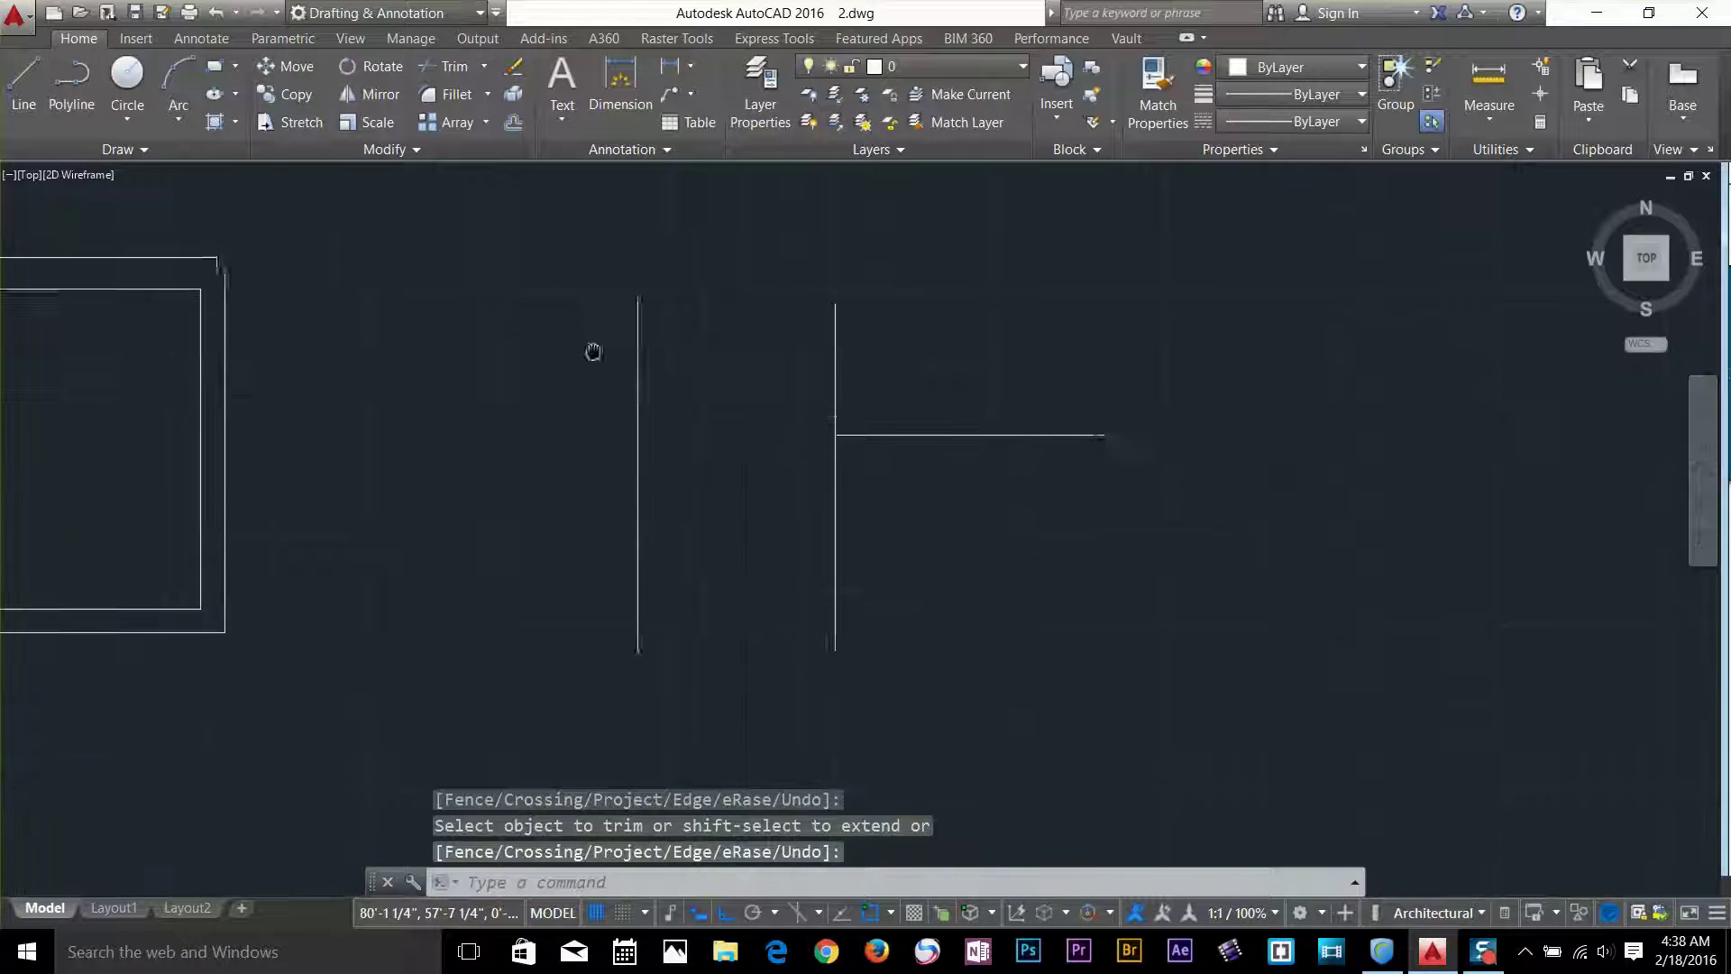
- Undo the trim of the horizontal line
key(Escape)
text(u)
key(Return)
text(u)
key(Return)
- Stretch the right end of the horizontal line about 13'-6 1/4" further to the right
scroll(765, 506, down, 2)
middle_drag(765, 507, 538, 420)
click(816, 420)
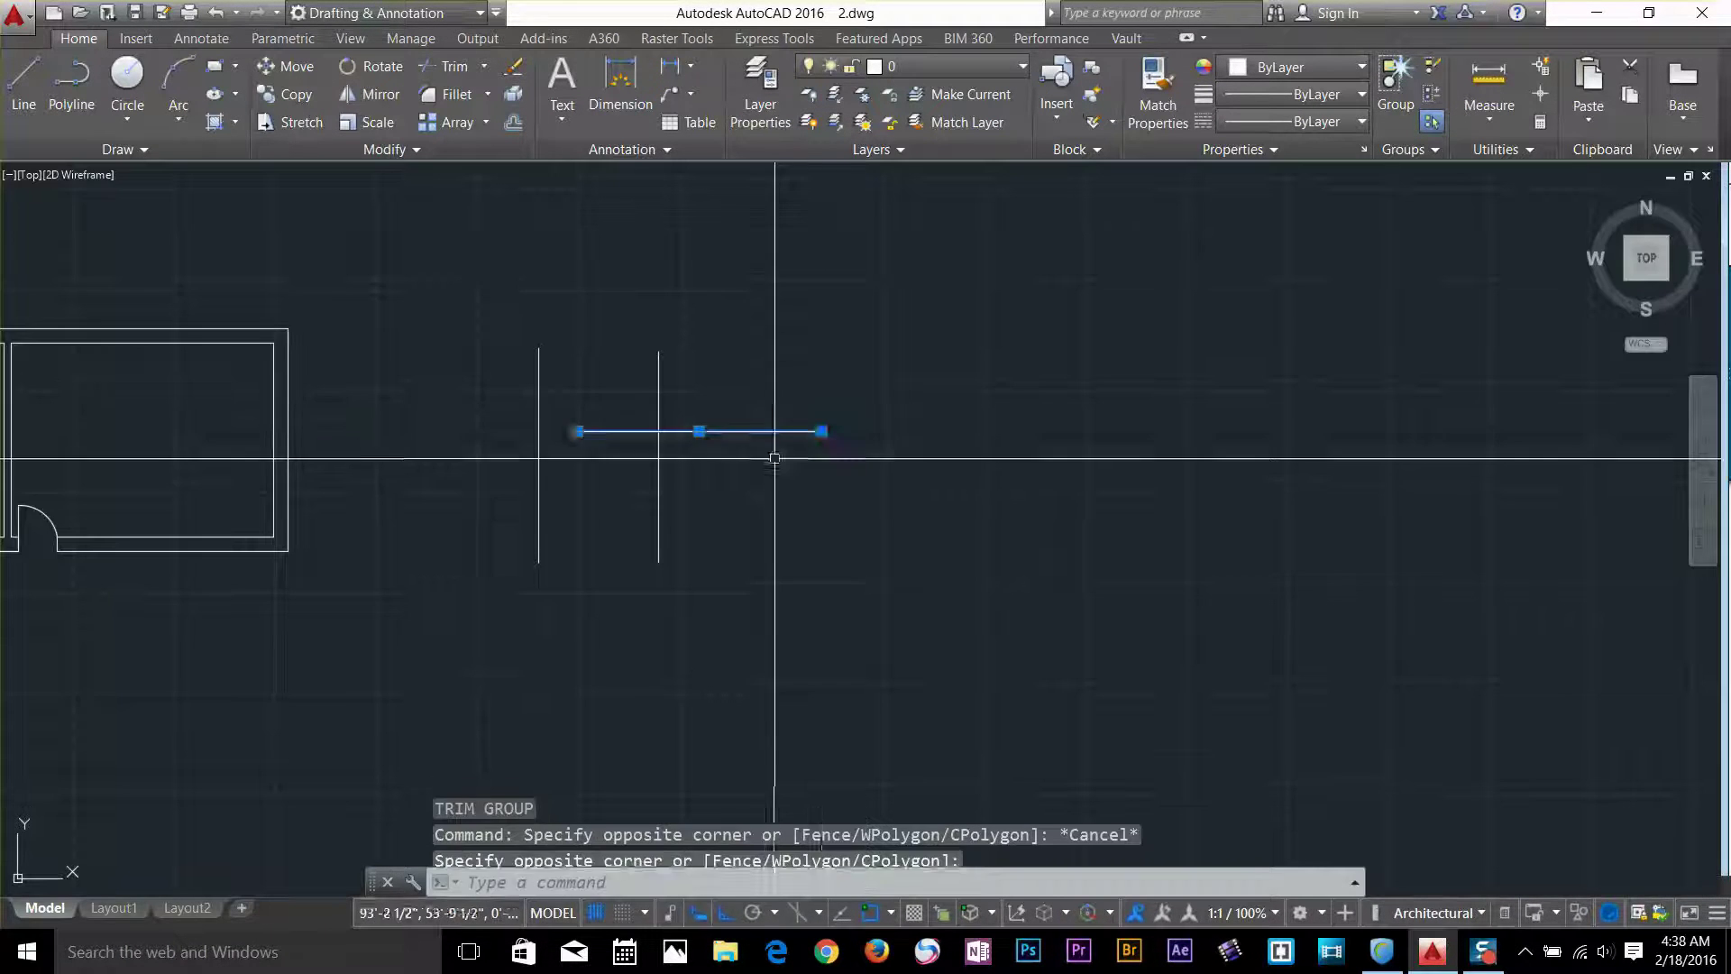
click(822, 431)
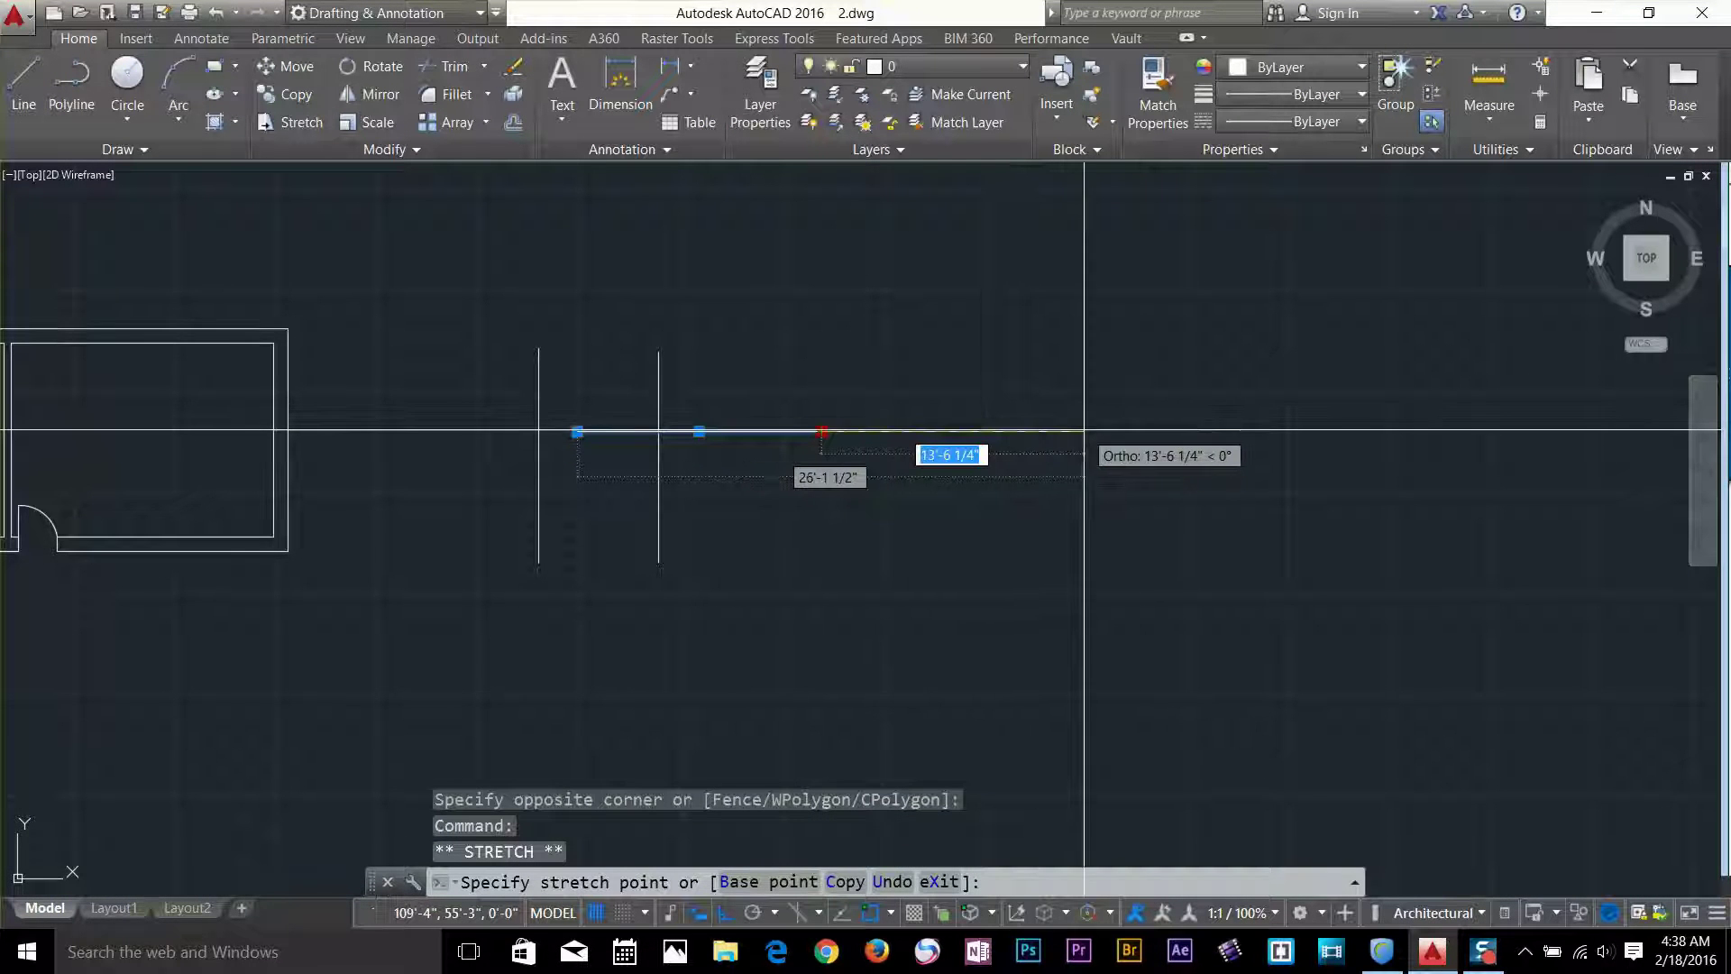
click(1083, 430)
key(Escape)
- Copy the second vertical line to three positions further right along the horizontal line
text(CO)
key(Return)
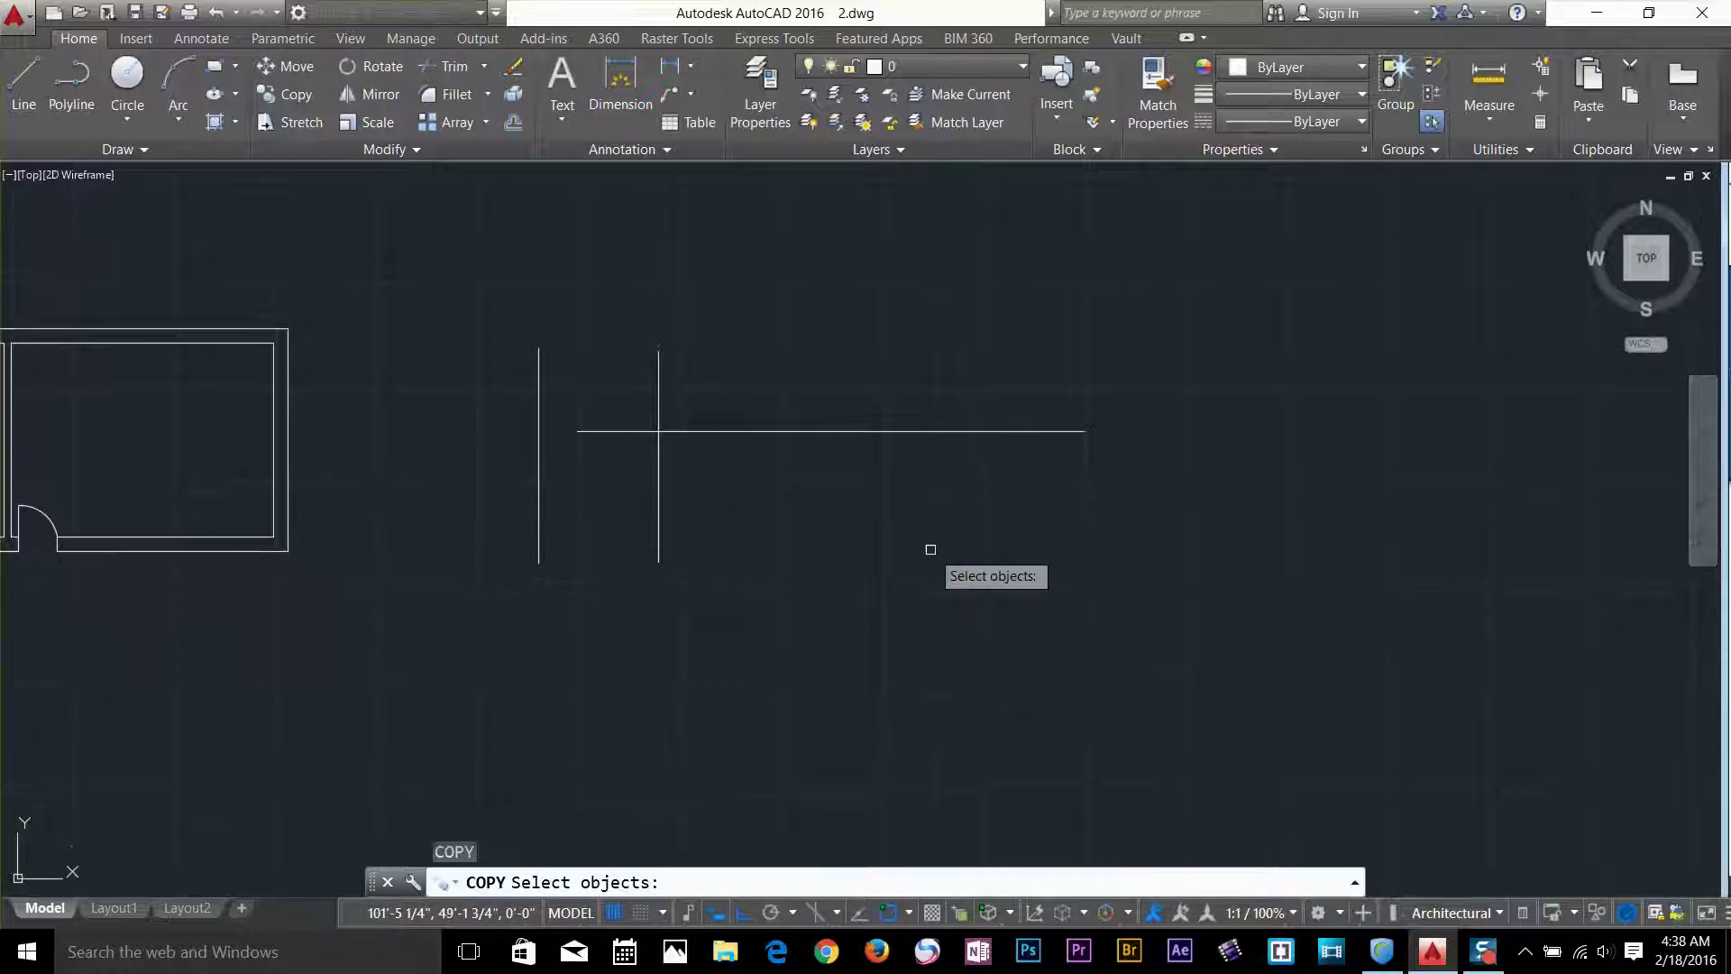
click(711, 508)
click(637, 545)
key(Return)
click(637, 558)
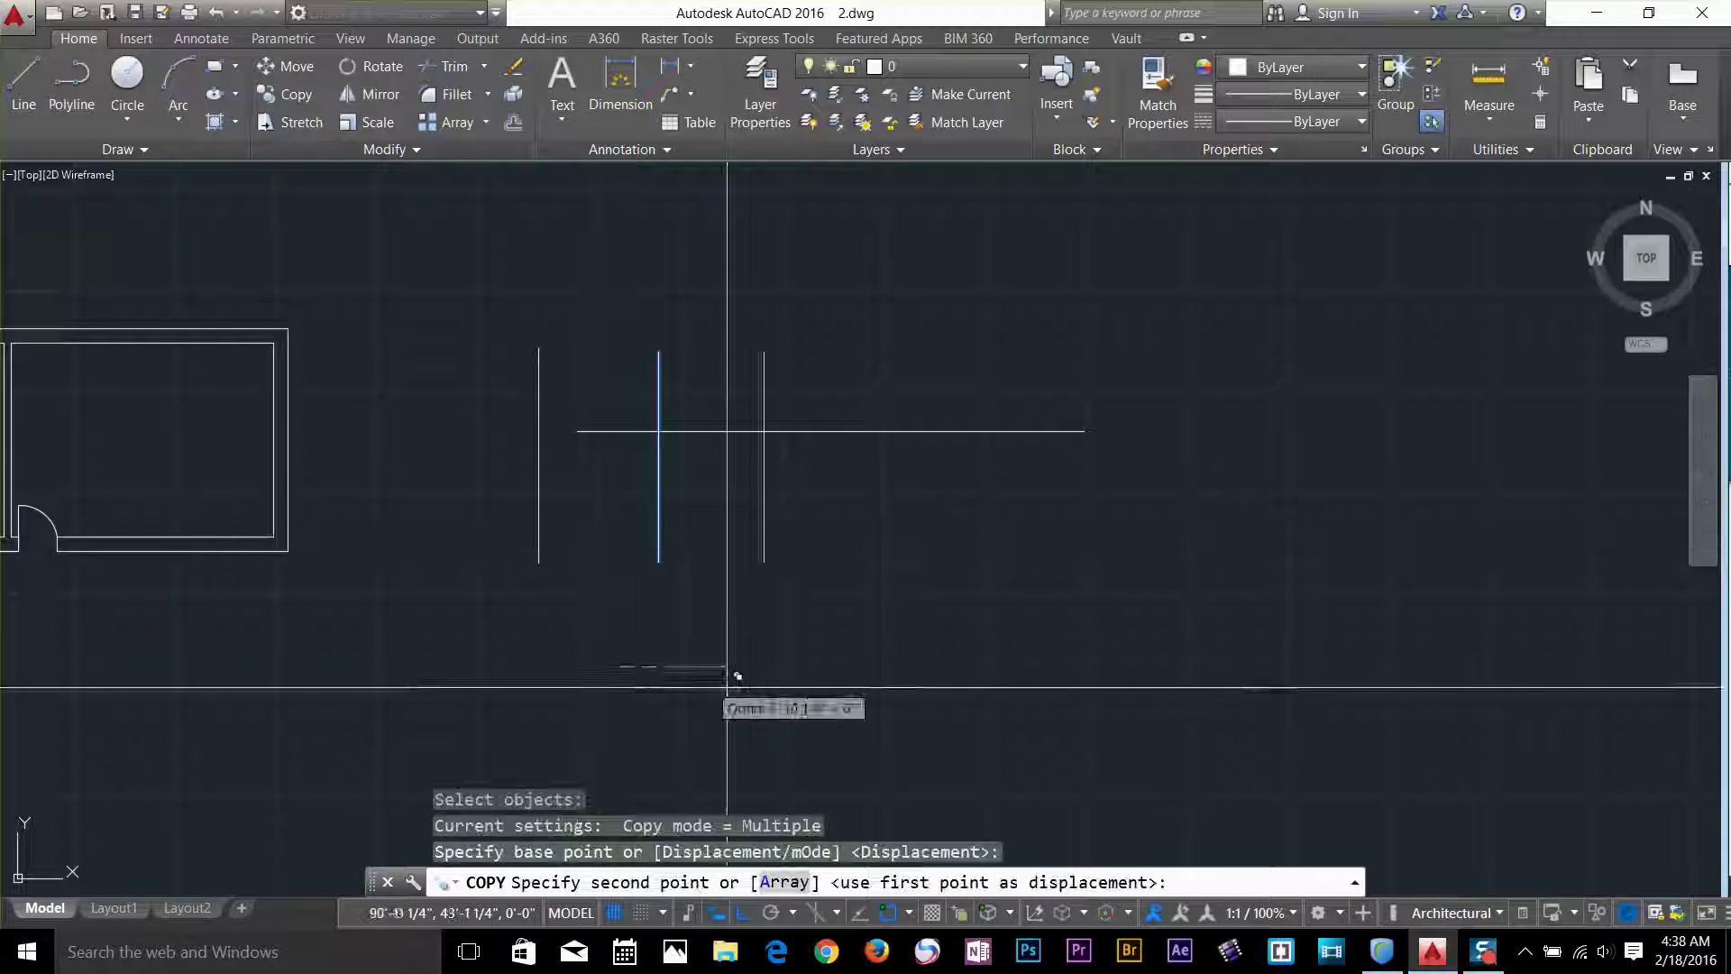
click(858, 686)
click(943, 686)
click(1005, 686)
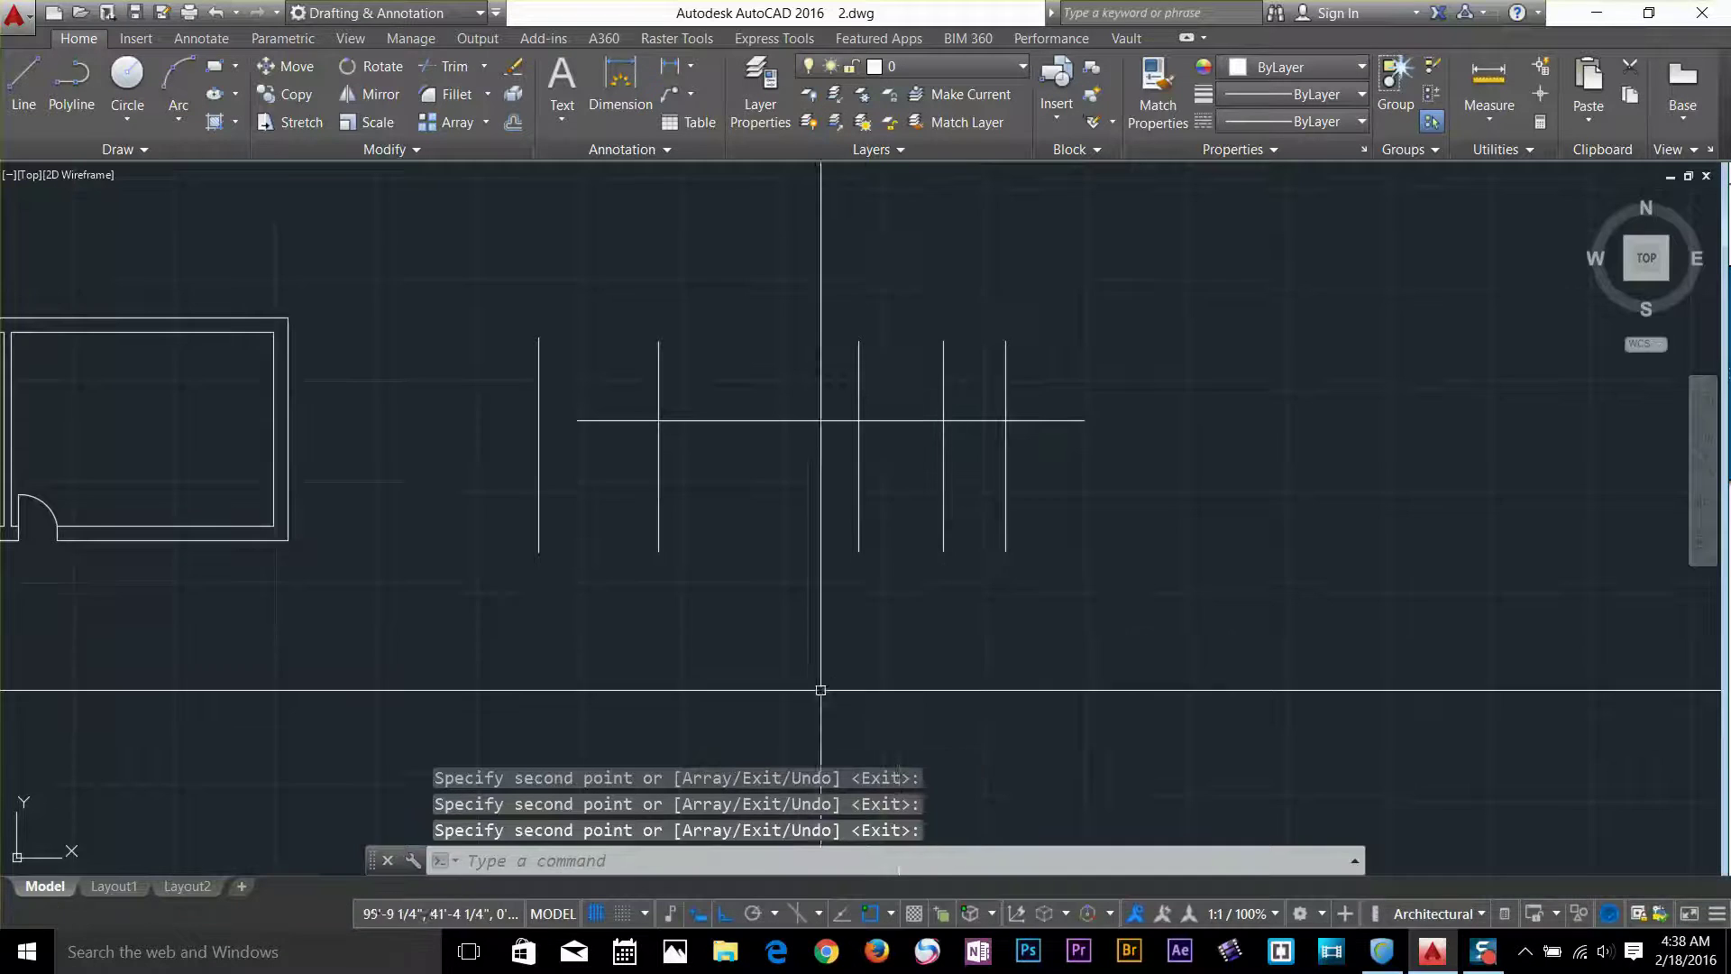
- Trim everything of the horizontal line right of the second vertical line, using only that vertical line as the cutting edge
middle_drag(938, 401, 942, 468)
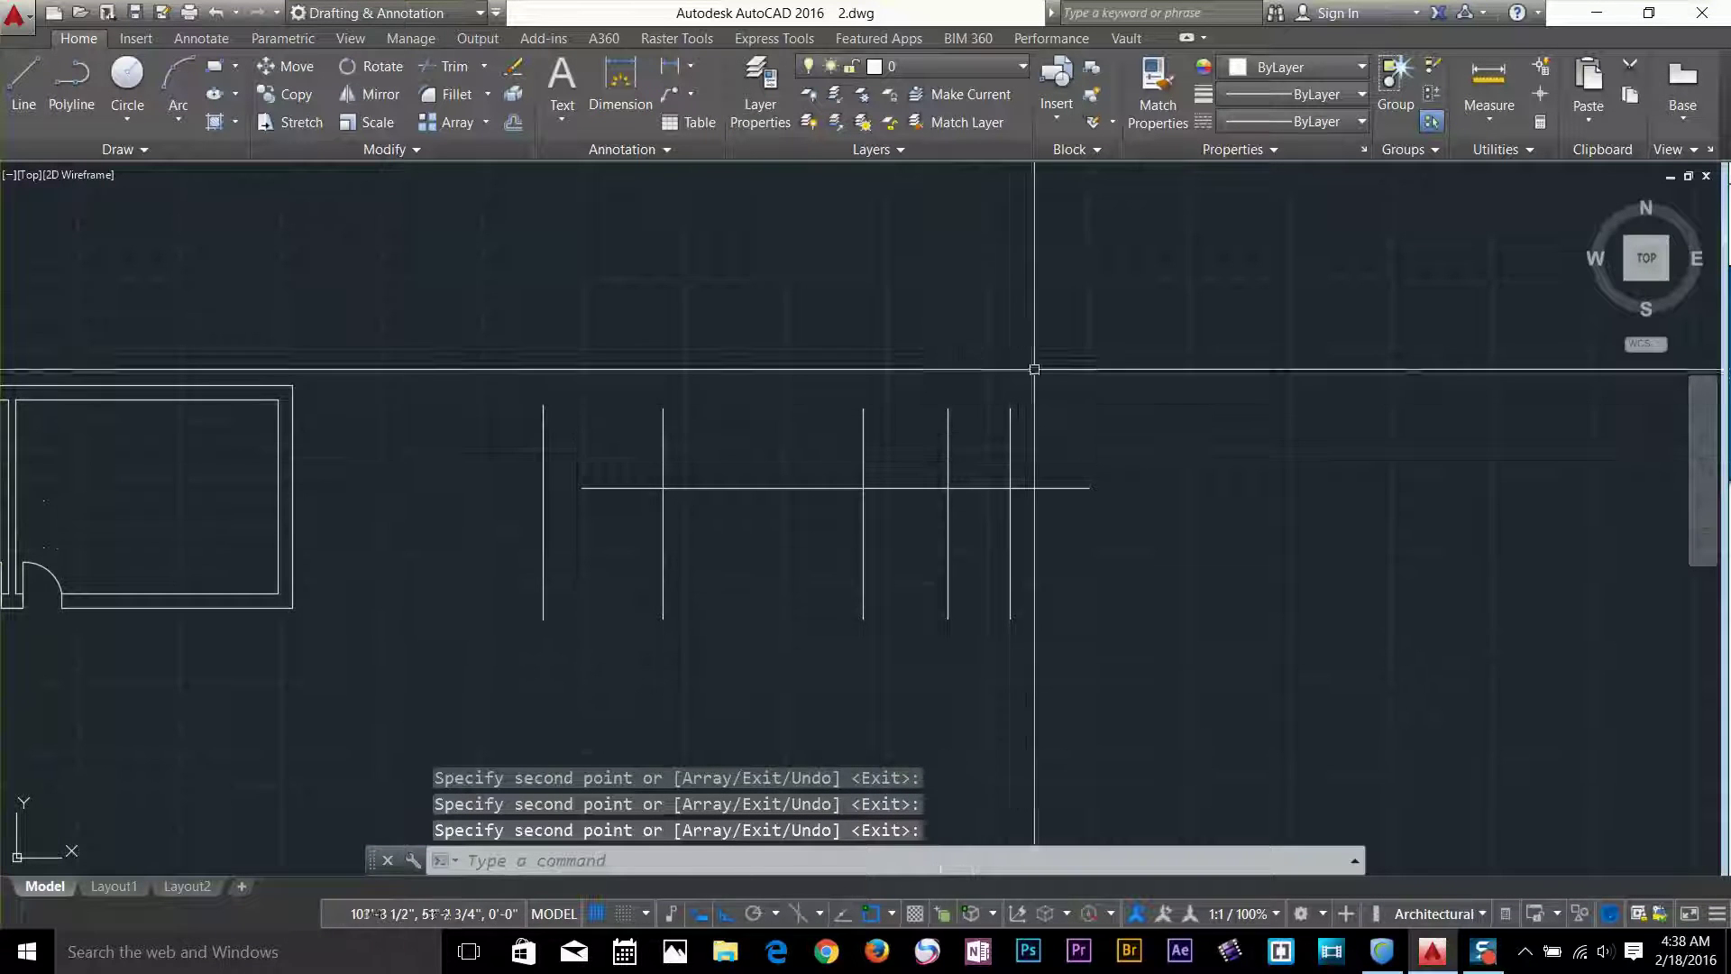
scroll(617, 486, up, 2)
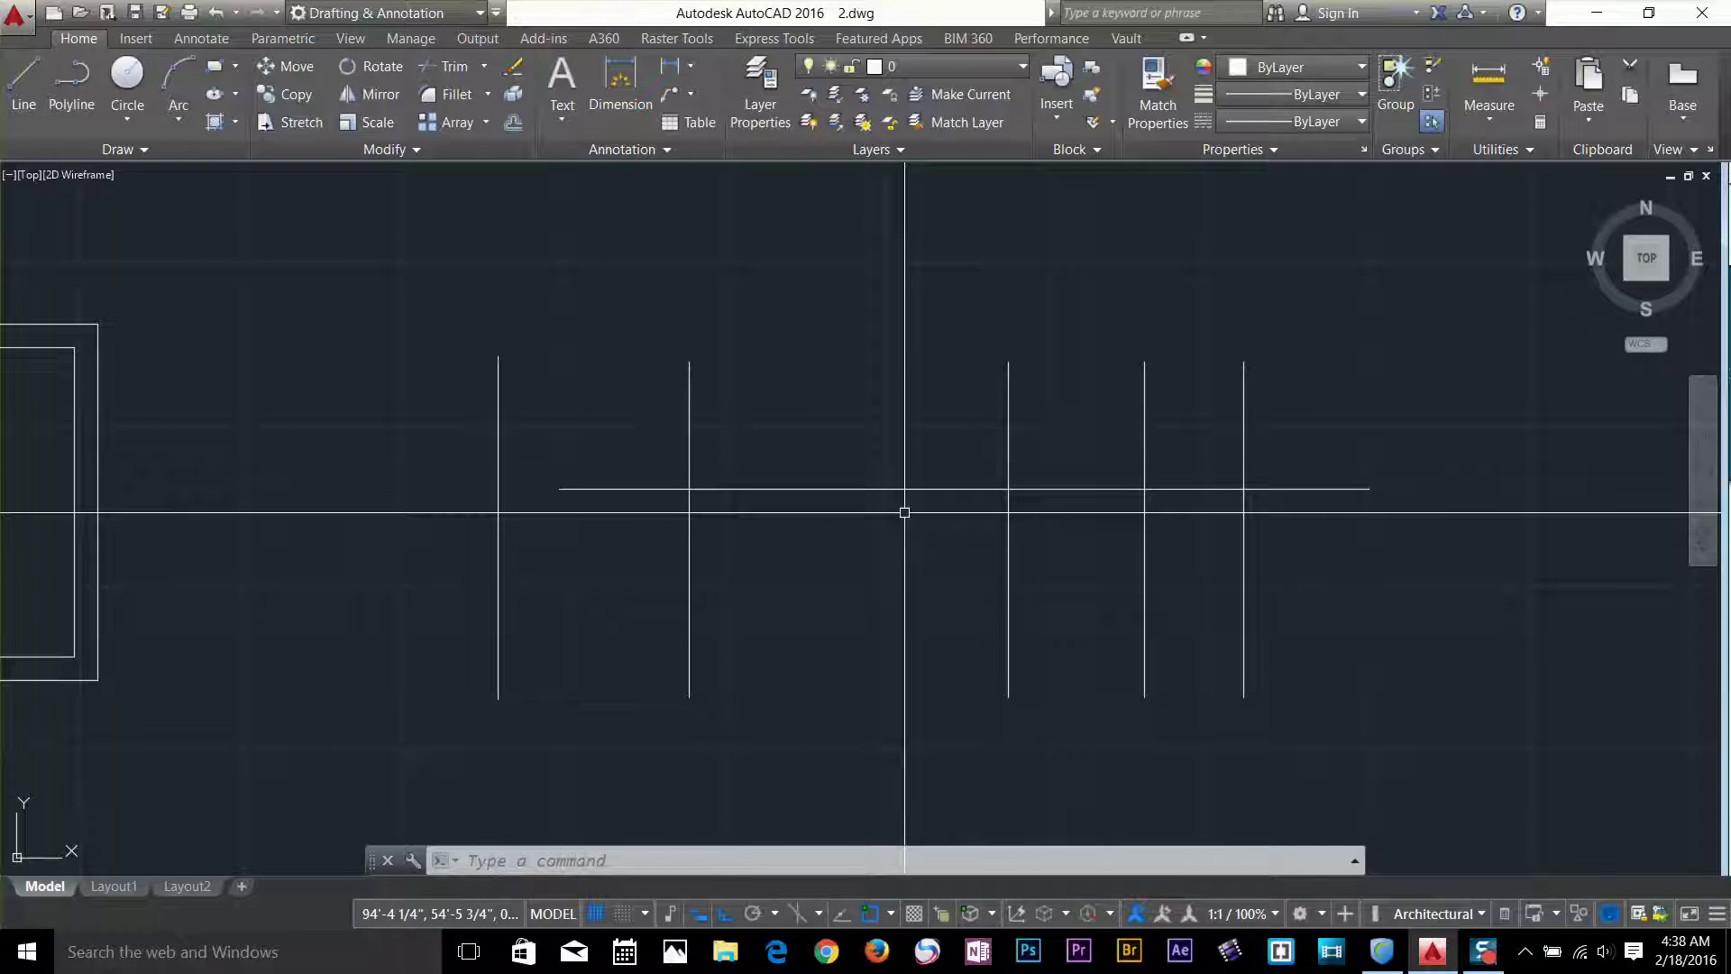
click(448, 66)
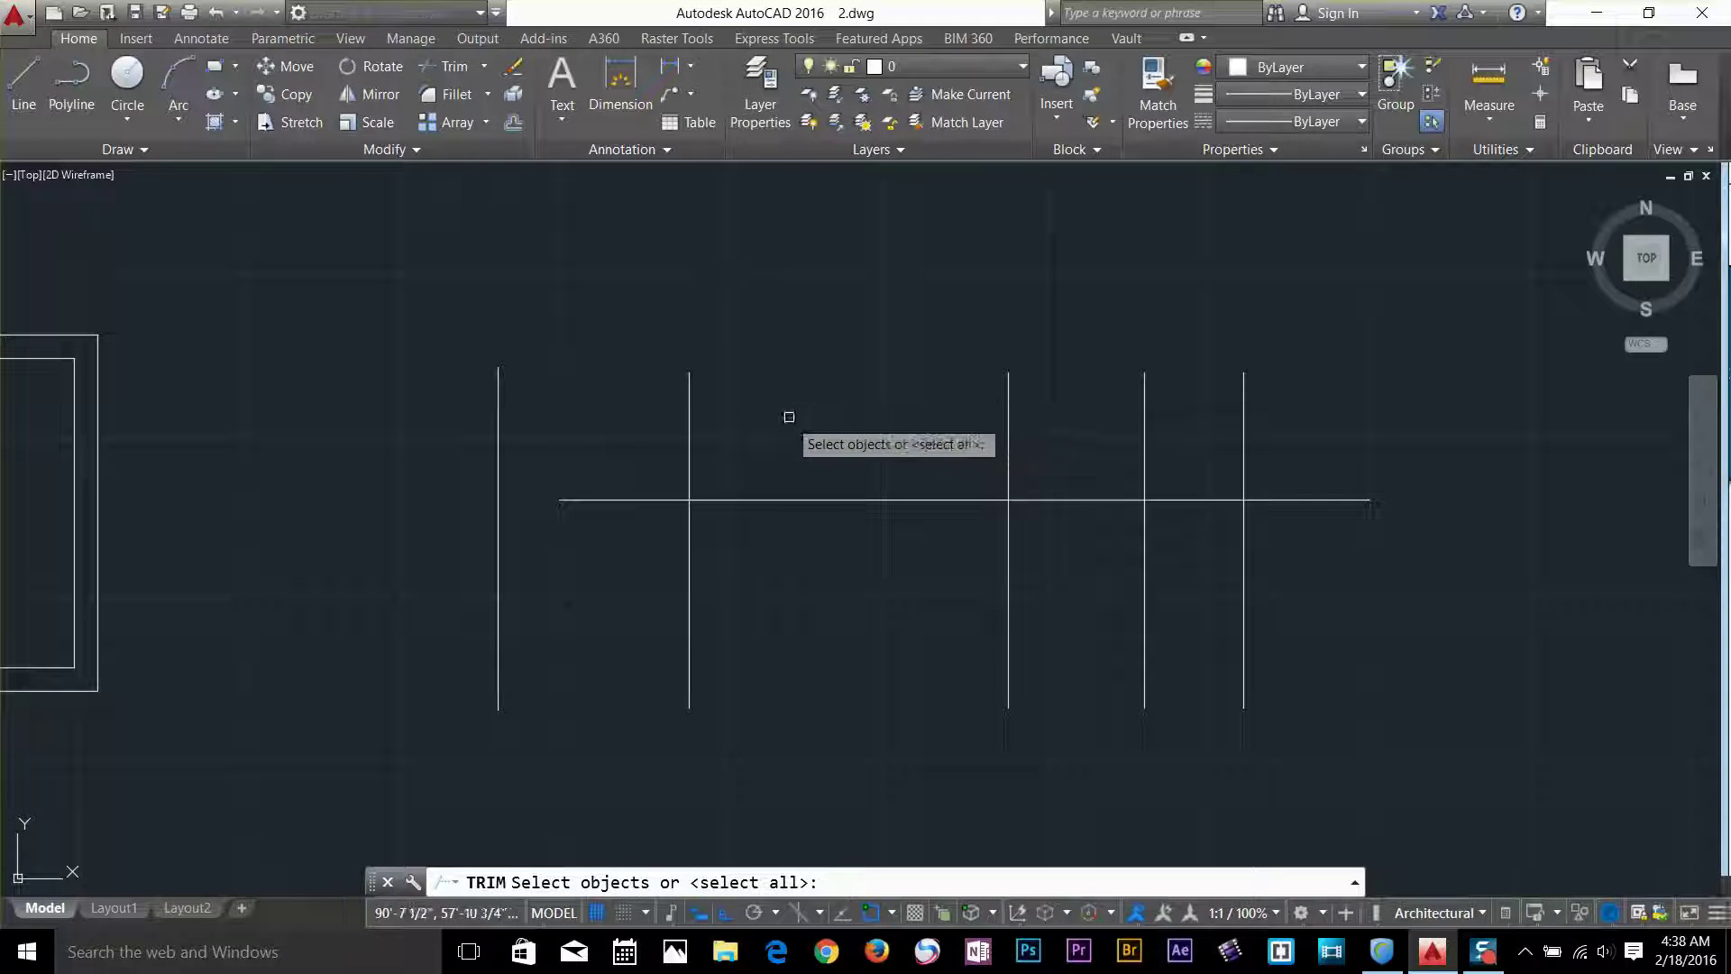
click(692, 442)
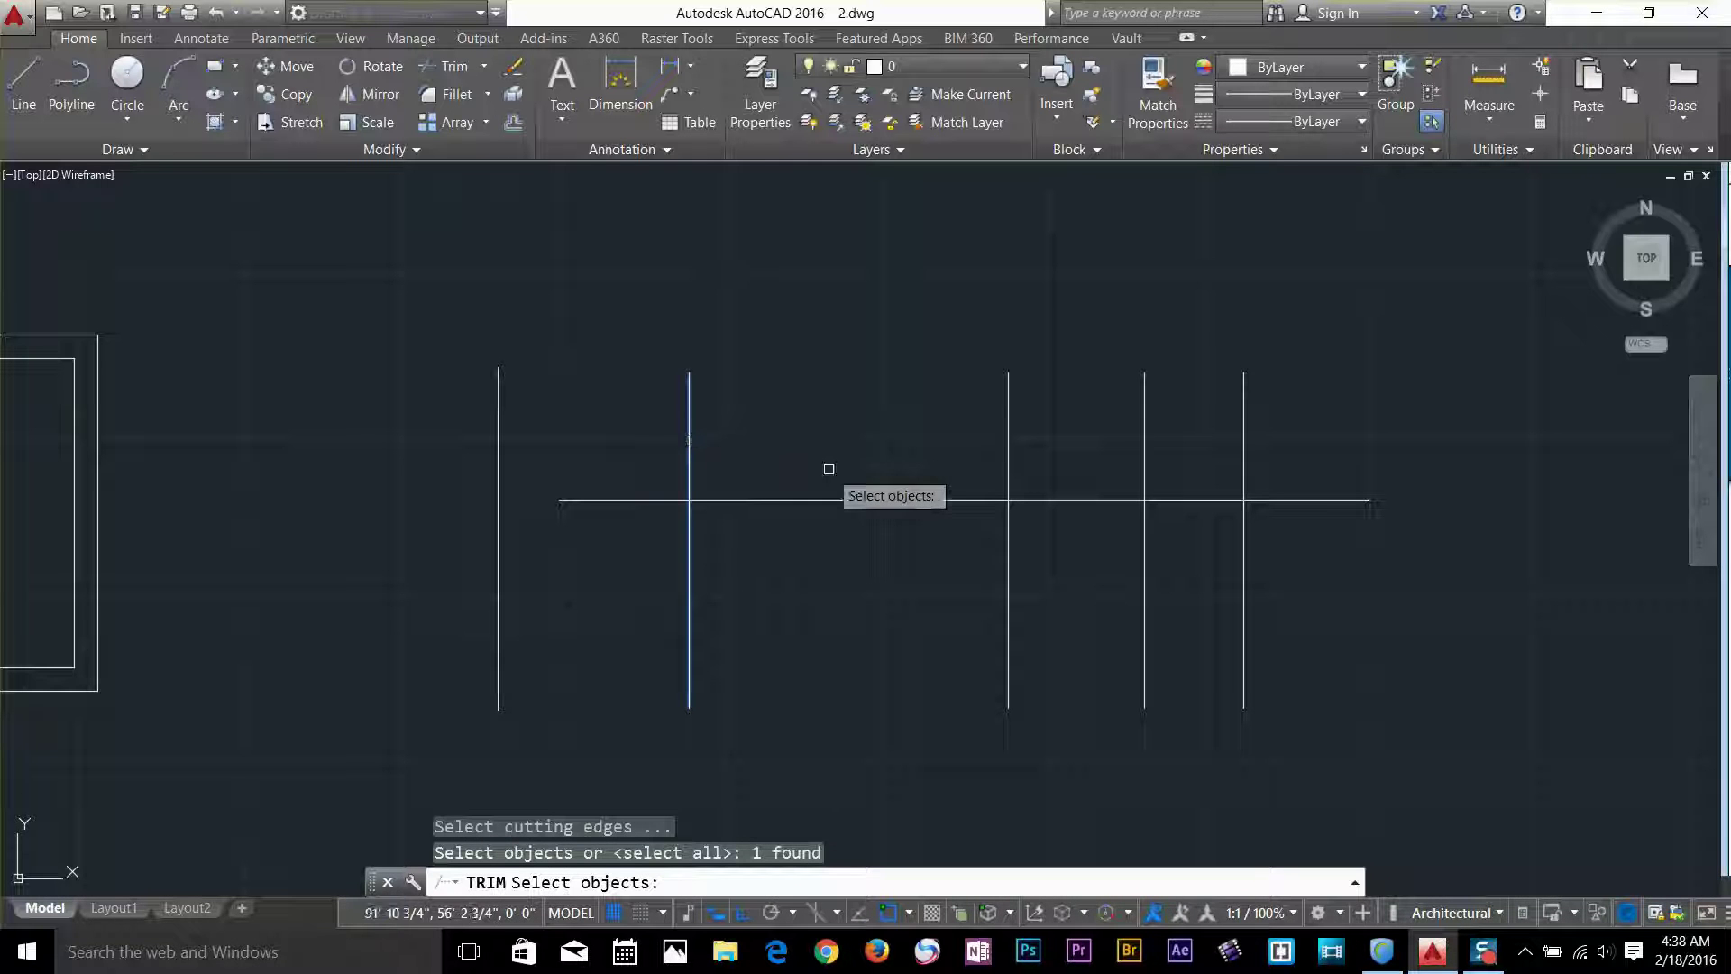
key(Return)
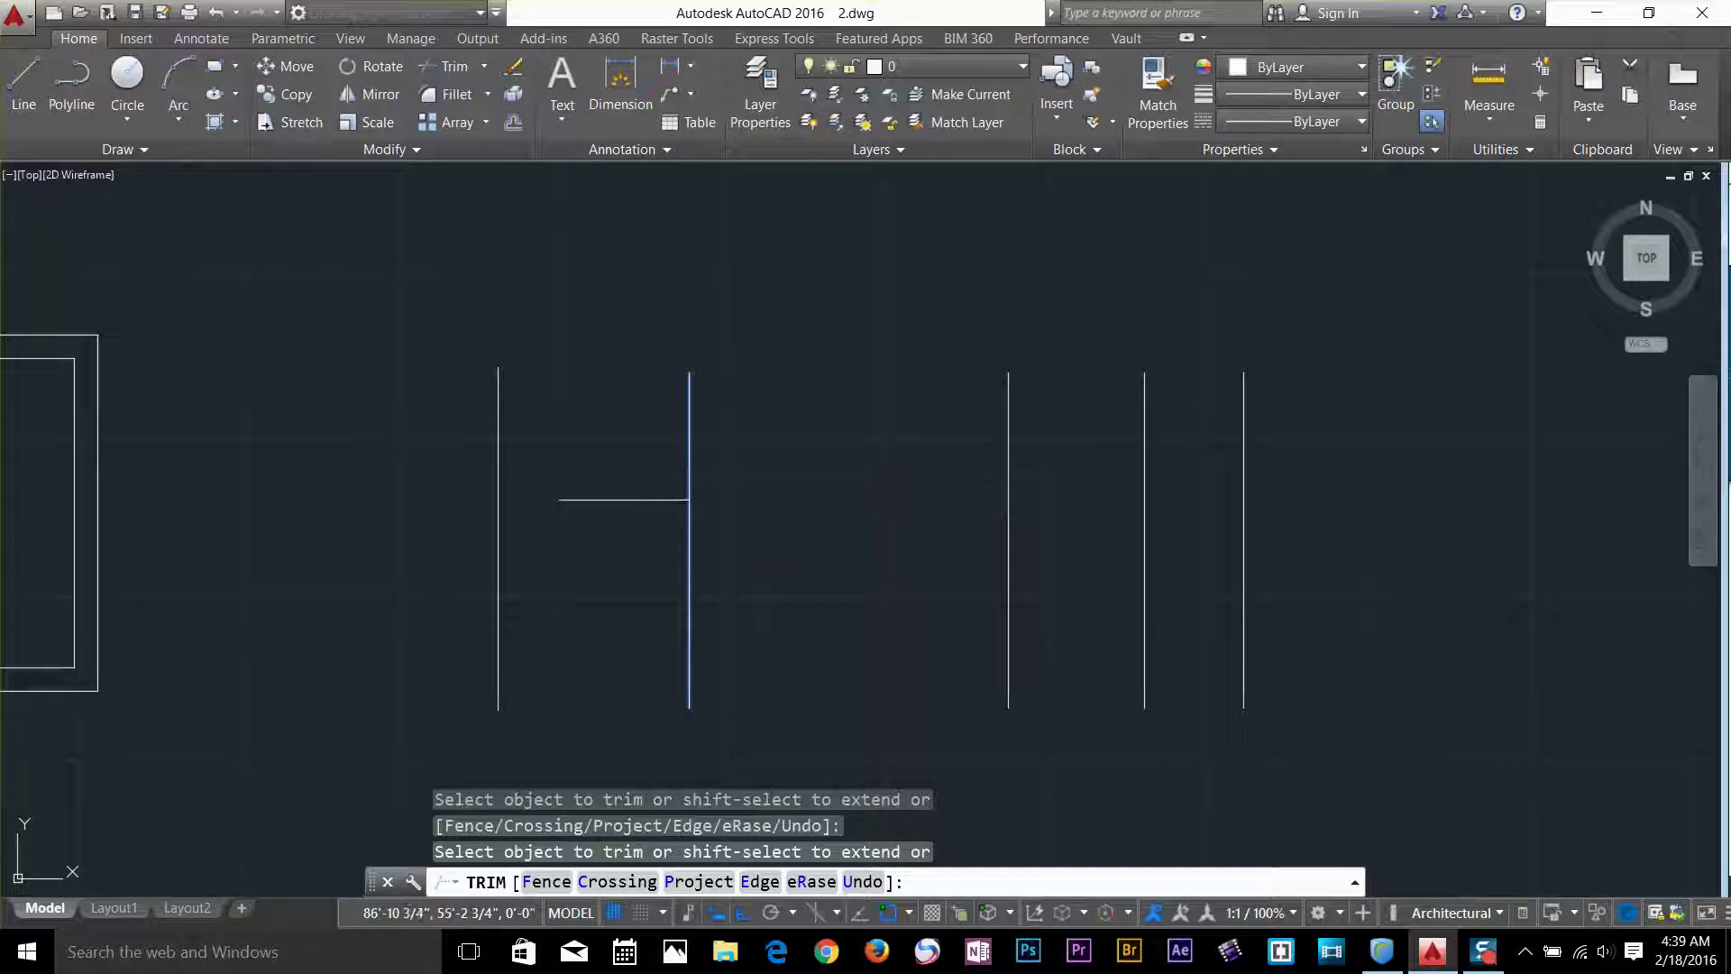
key(Return)
- Extend both partition wall lines up to the outer top wall line and close the inner top wall line across the partition
scroll(824, 387, down, 2)
middle_drag(594, 483, 1132, 505)
scroll(661, 324, up, 8)
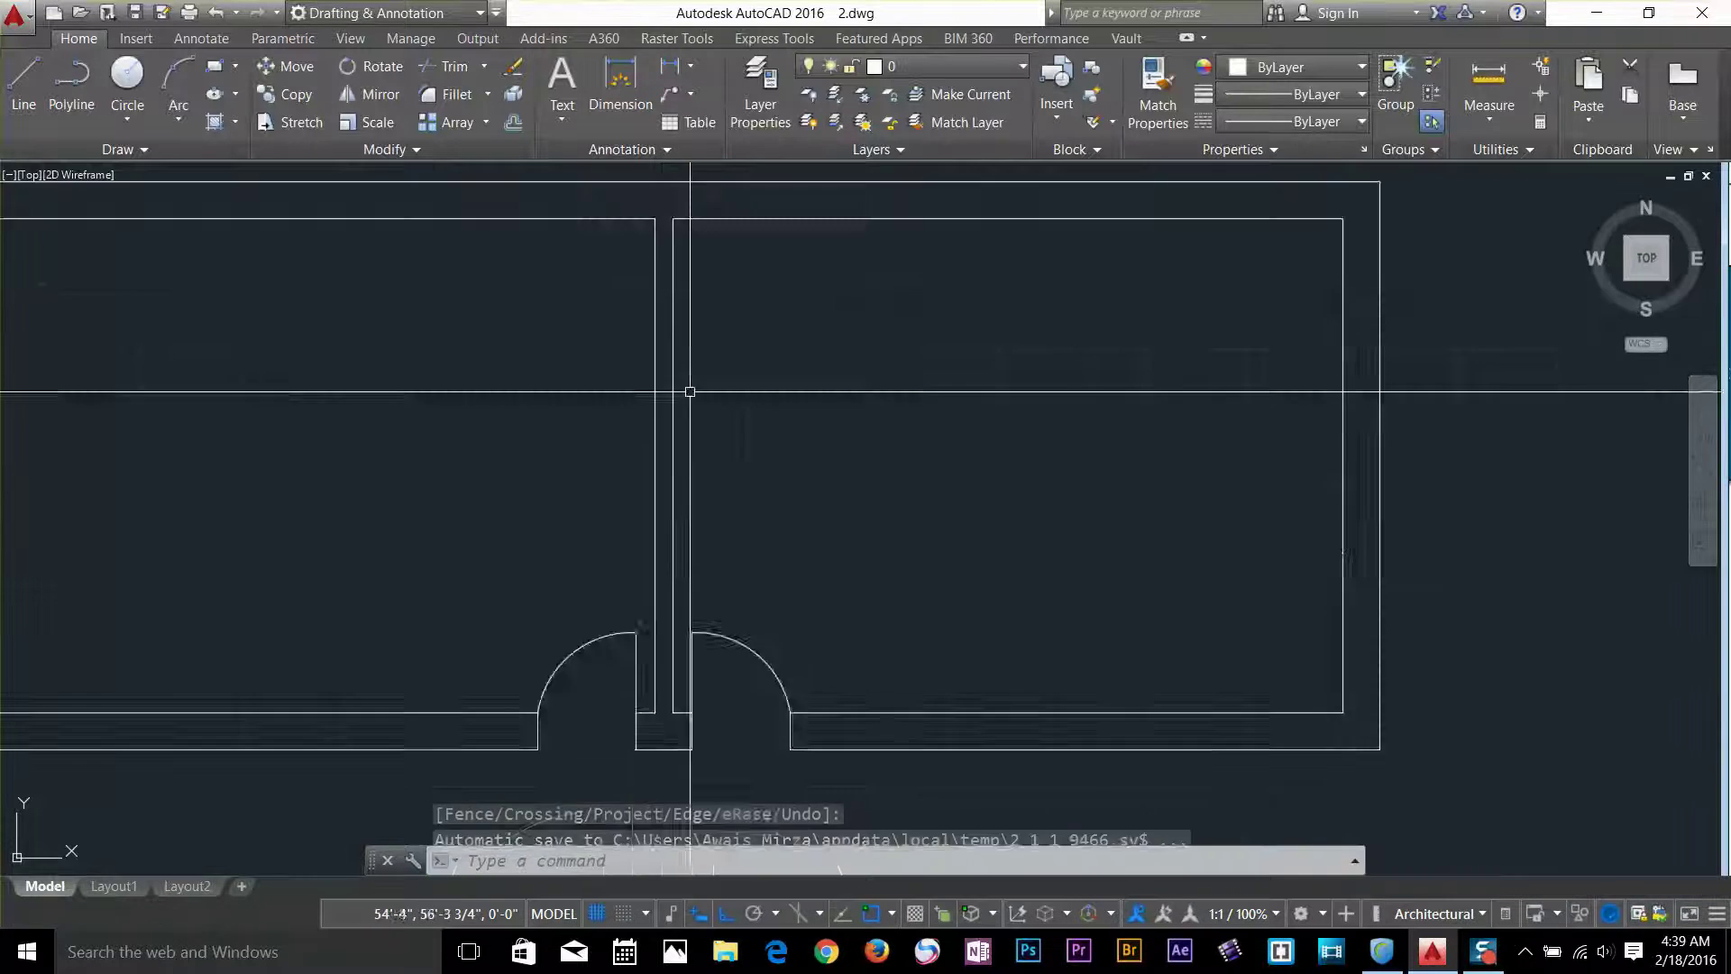
scroll(689, 391, up, 3)
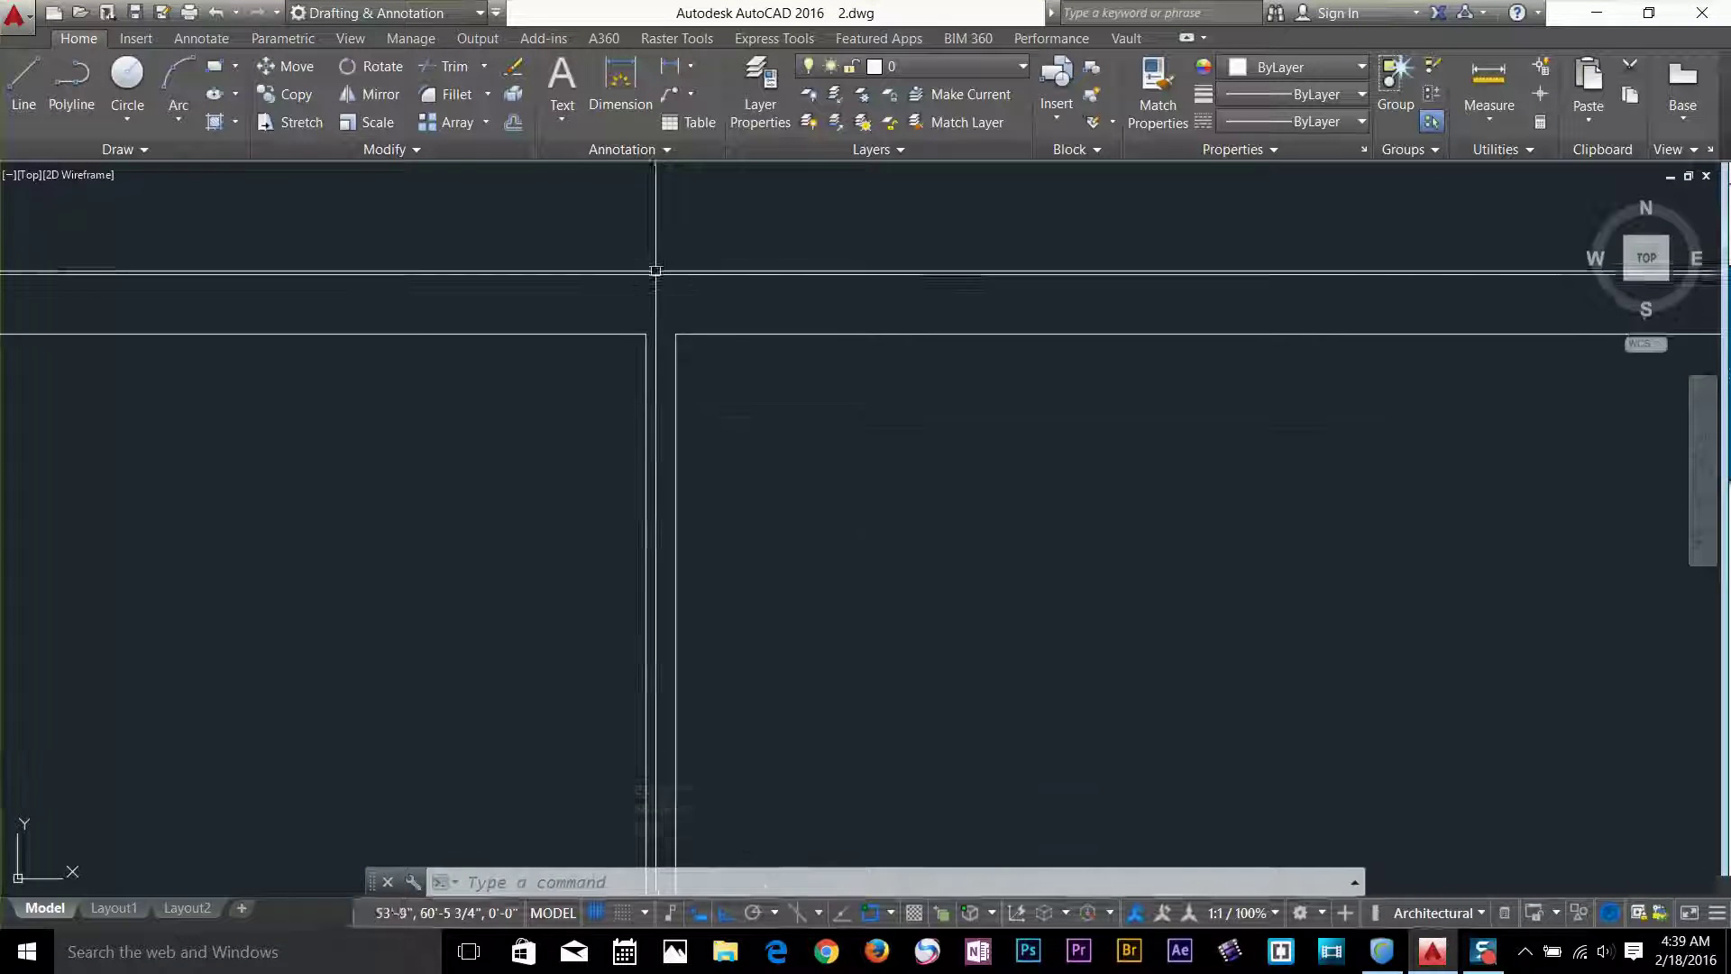
scroll(655, 272, down, 2)
scroll(644, 536, up, 2)
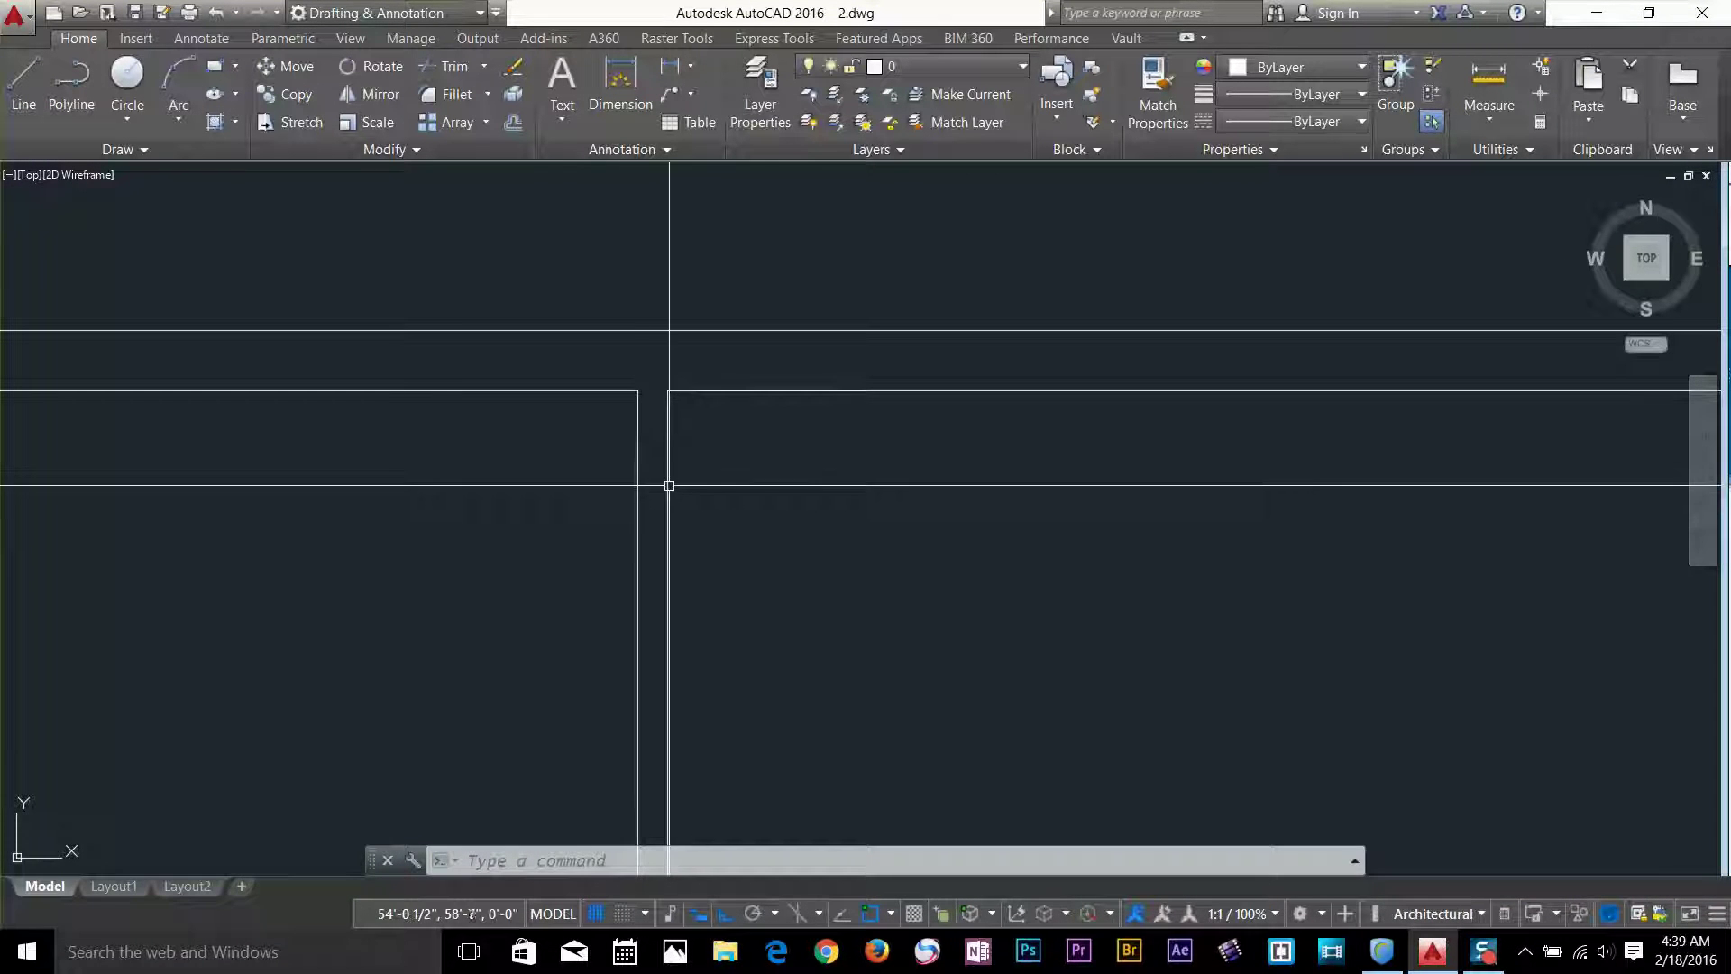
text(e)
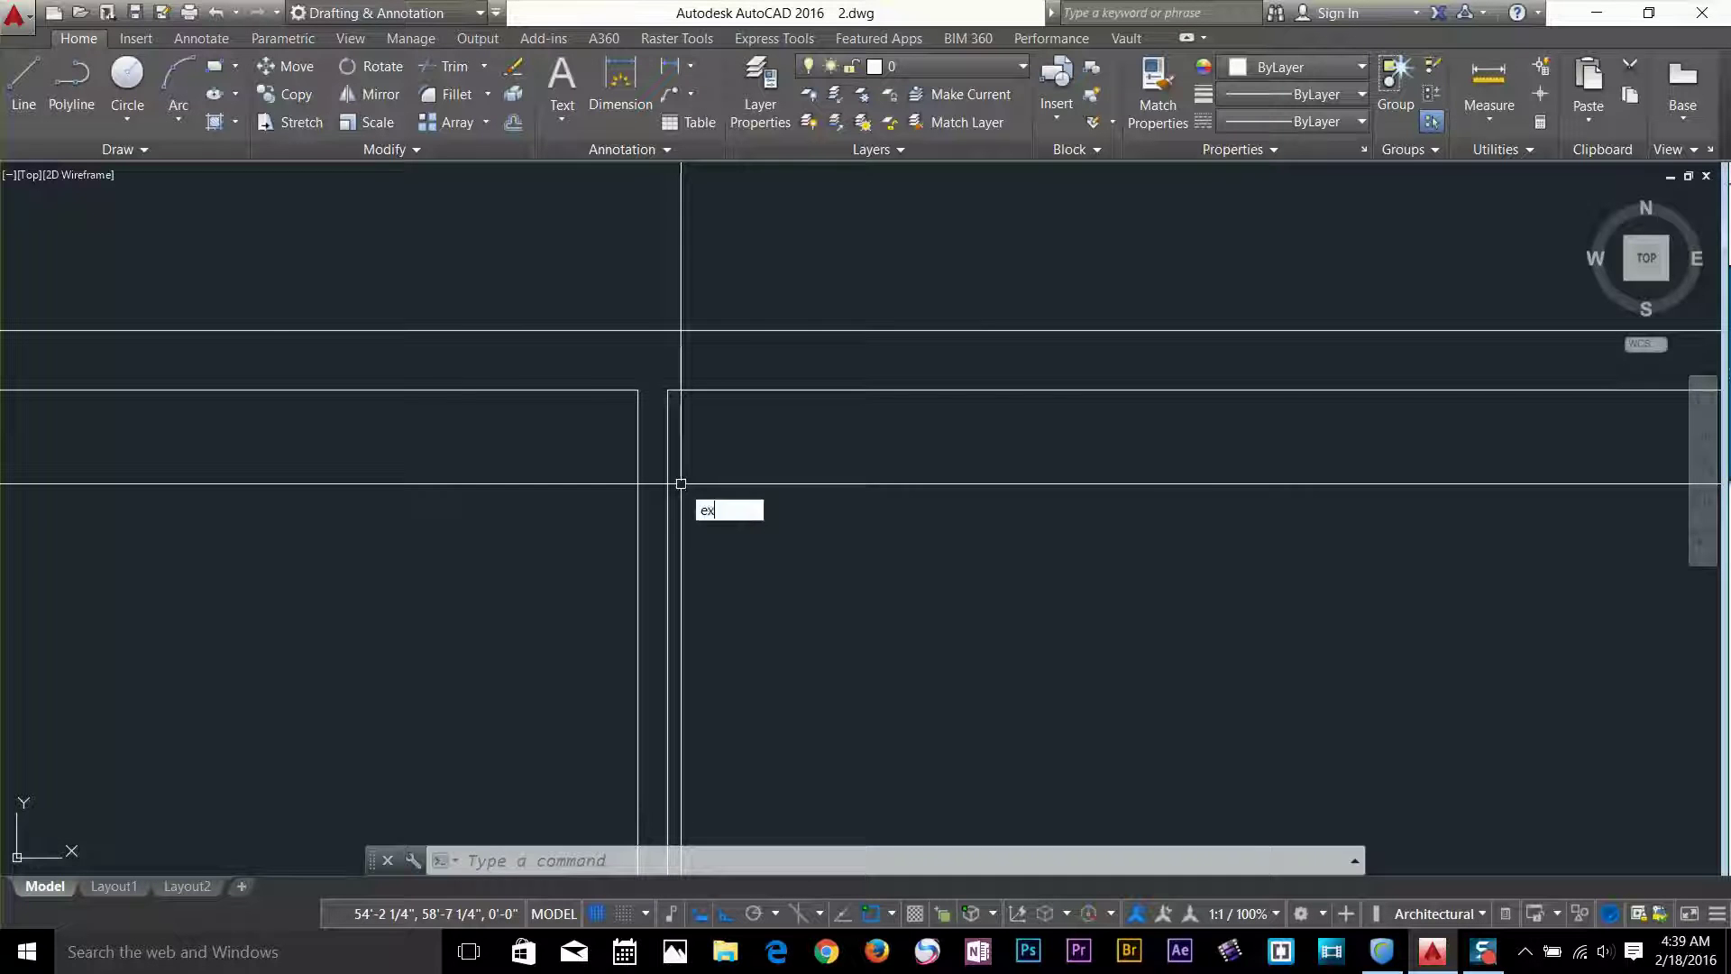
text(x)
key(Return)
key(Return)
click(618, 425)
click(653, 433)
click(662, 604)
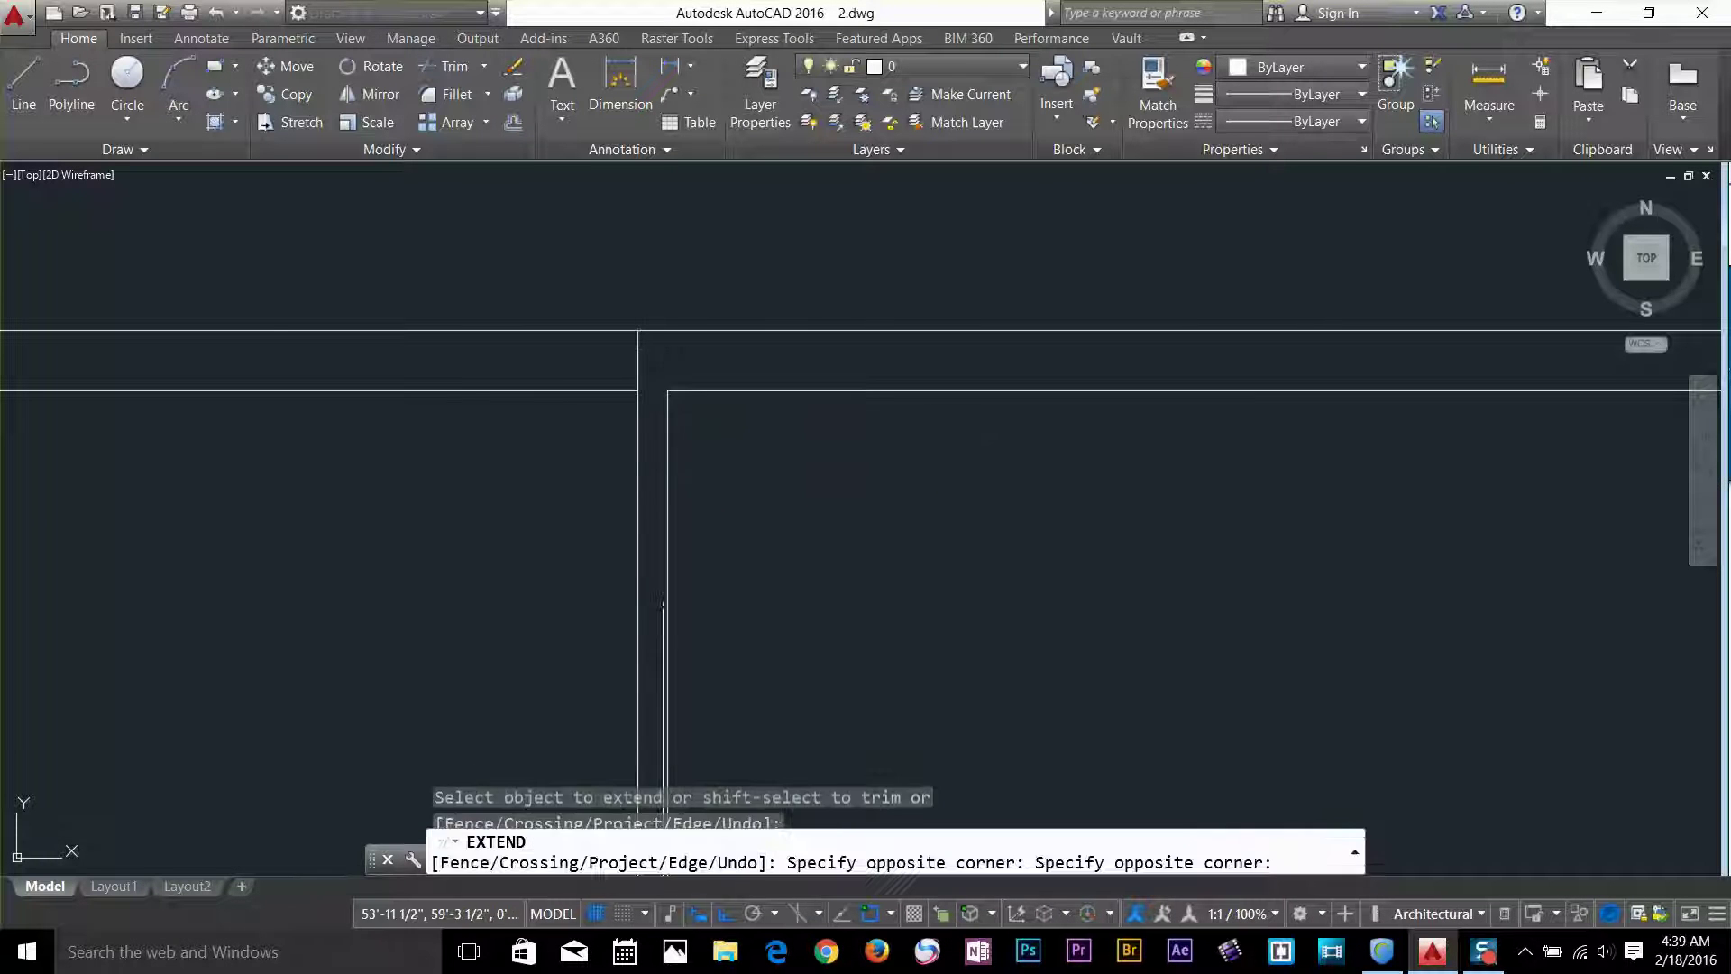
click(631, 389)
click(595, 443)
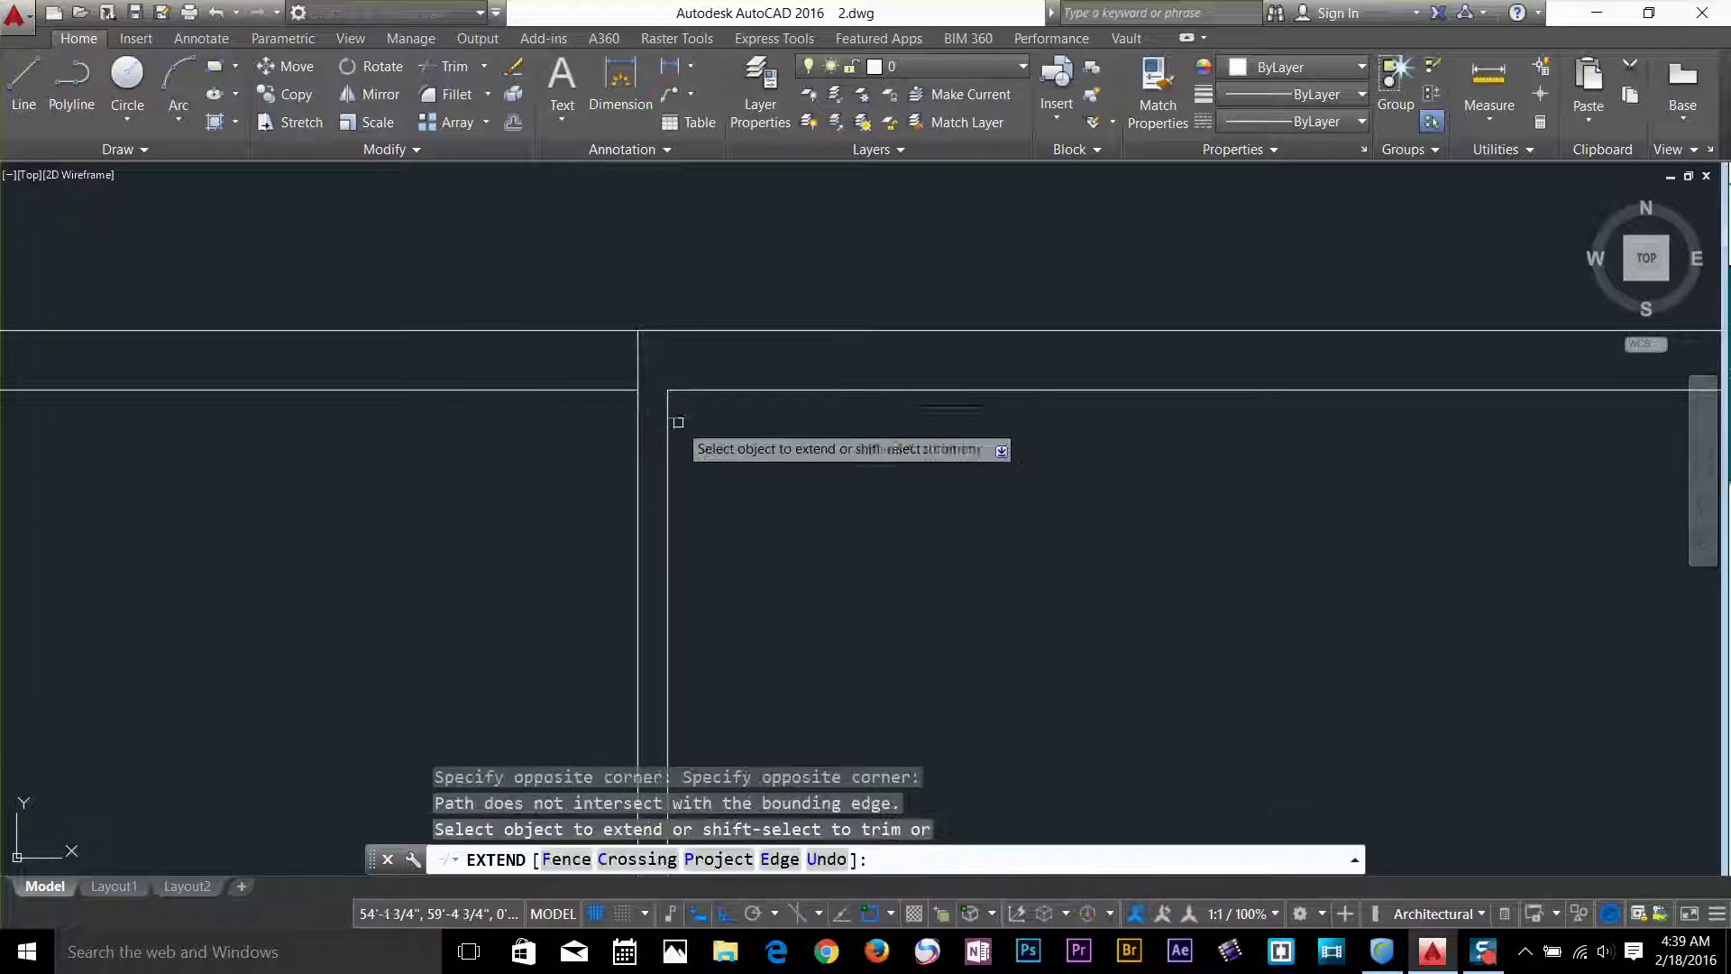
key(Return)
- Trim the right partition line's stub inside the top wall and the inner wall segment between the partition lines with a Fence selection
scroll(727, 505, down, 3)
scroll(730, 438, up, 5)
mouse_move(729, 438)
middle_down()
mouse_move(753, 494)
mouse_move(673, 453)
mouse_move(674, 354)
middle_up()
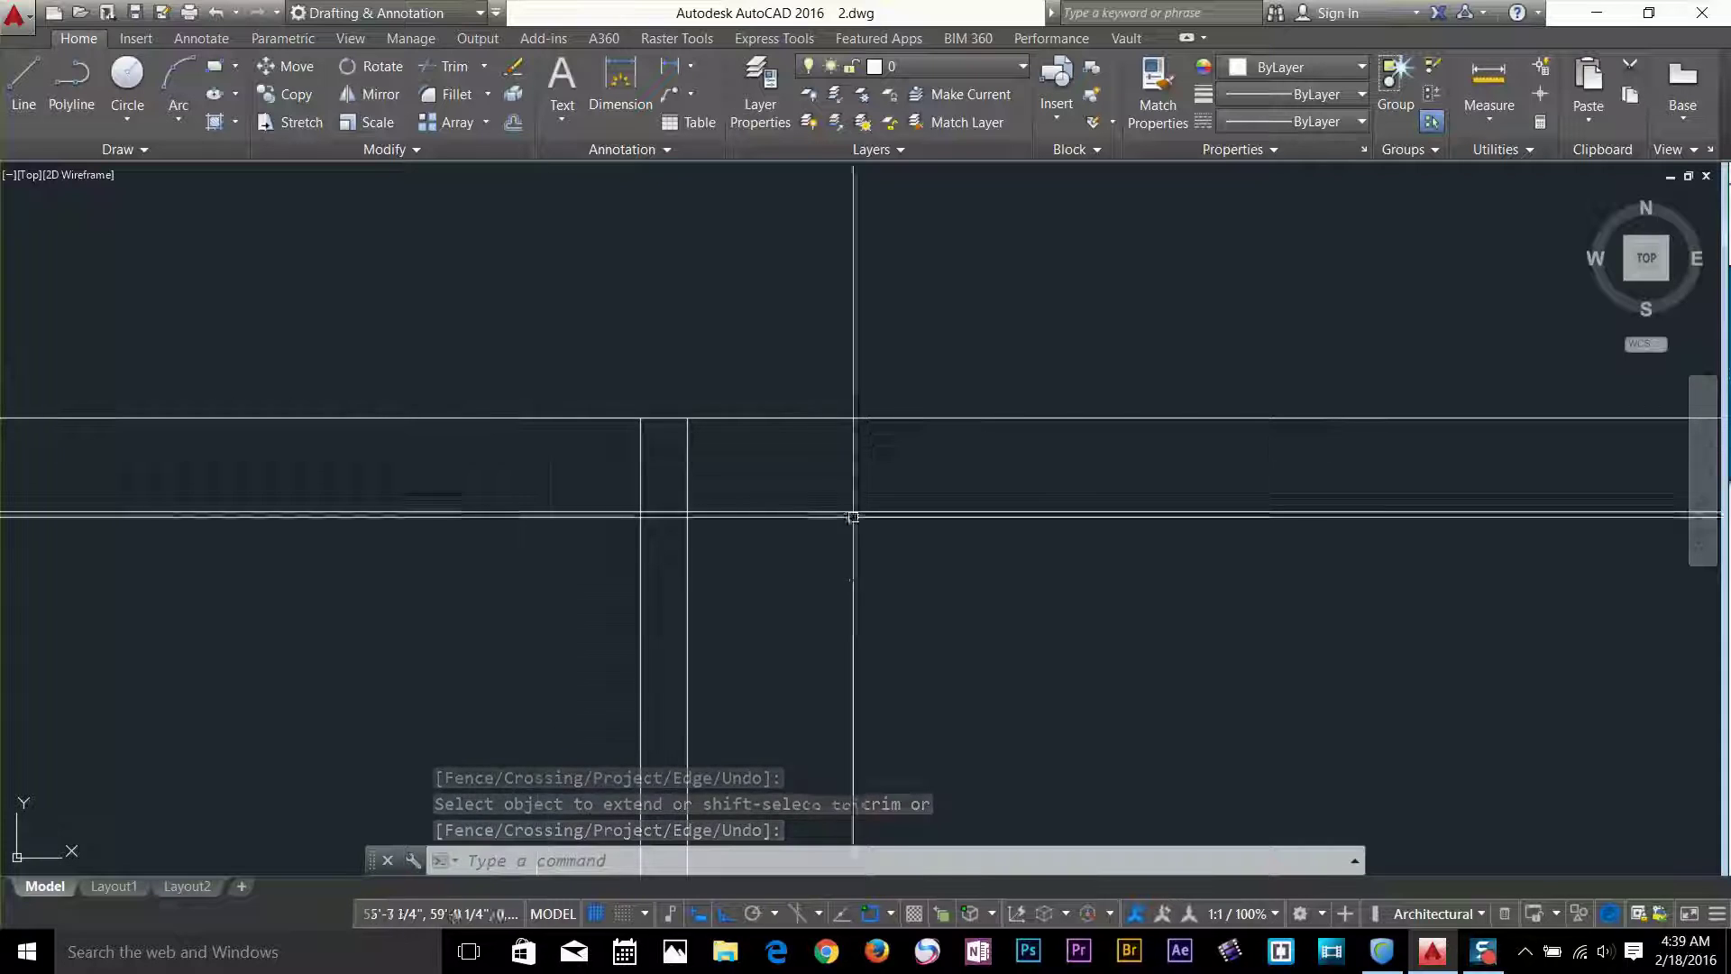
click(445, 68)
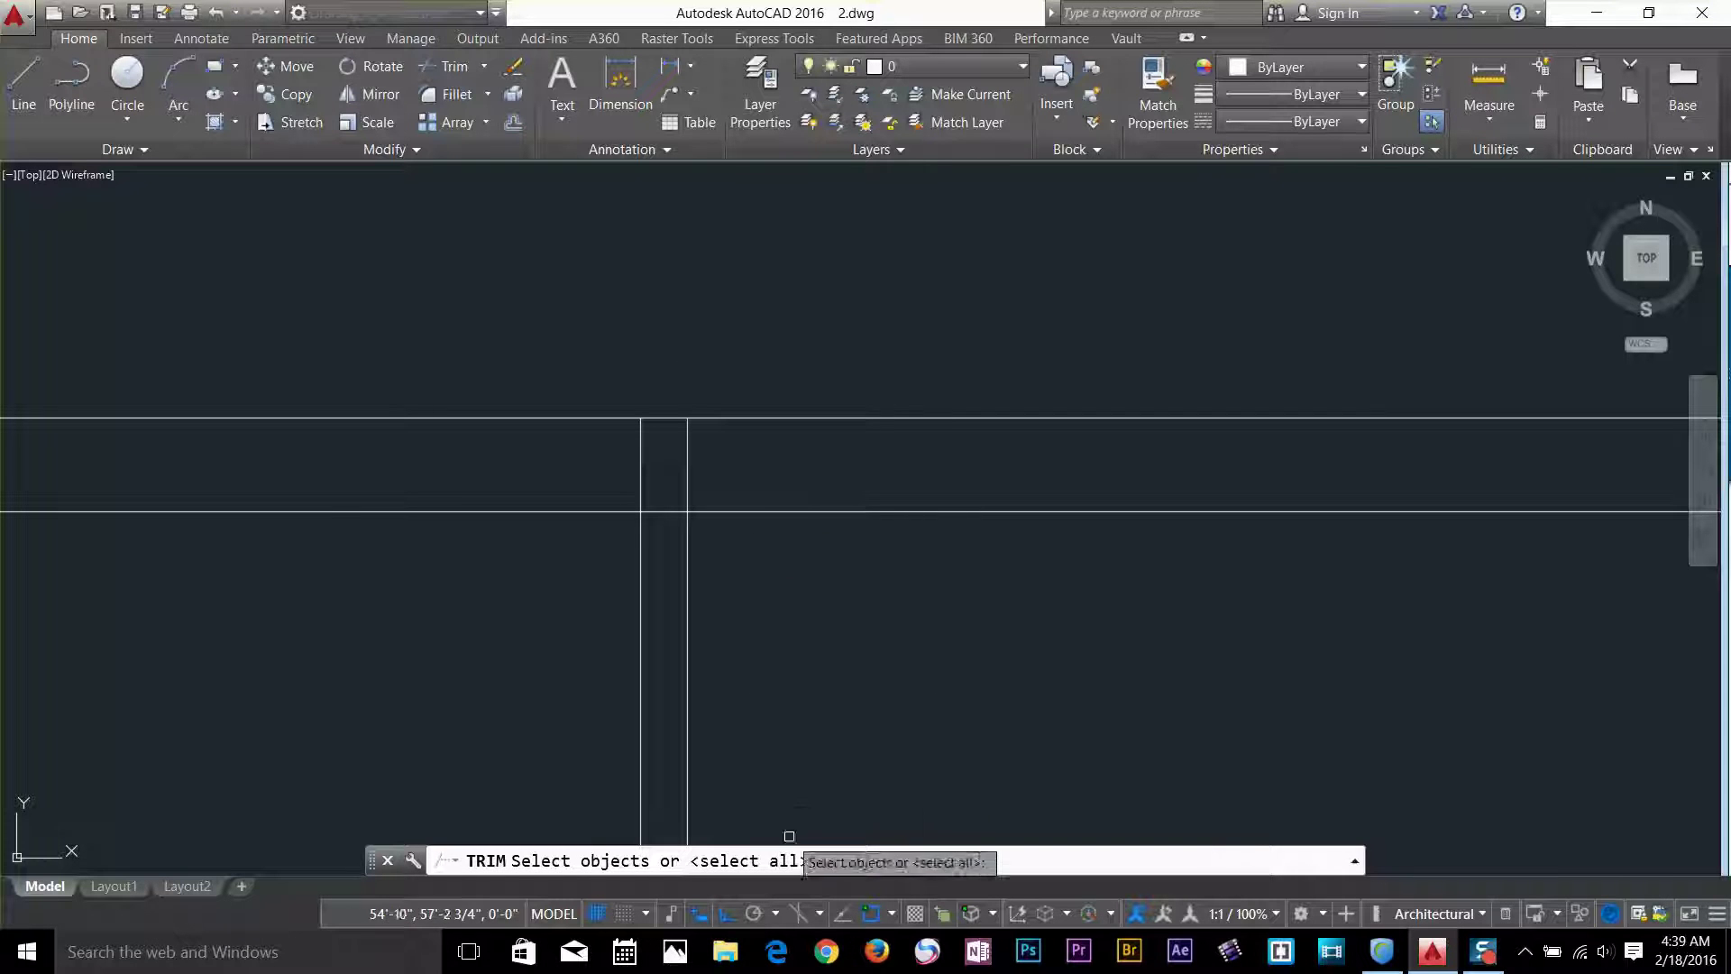
key(Return)
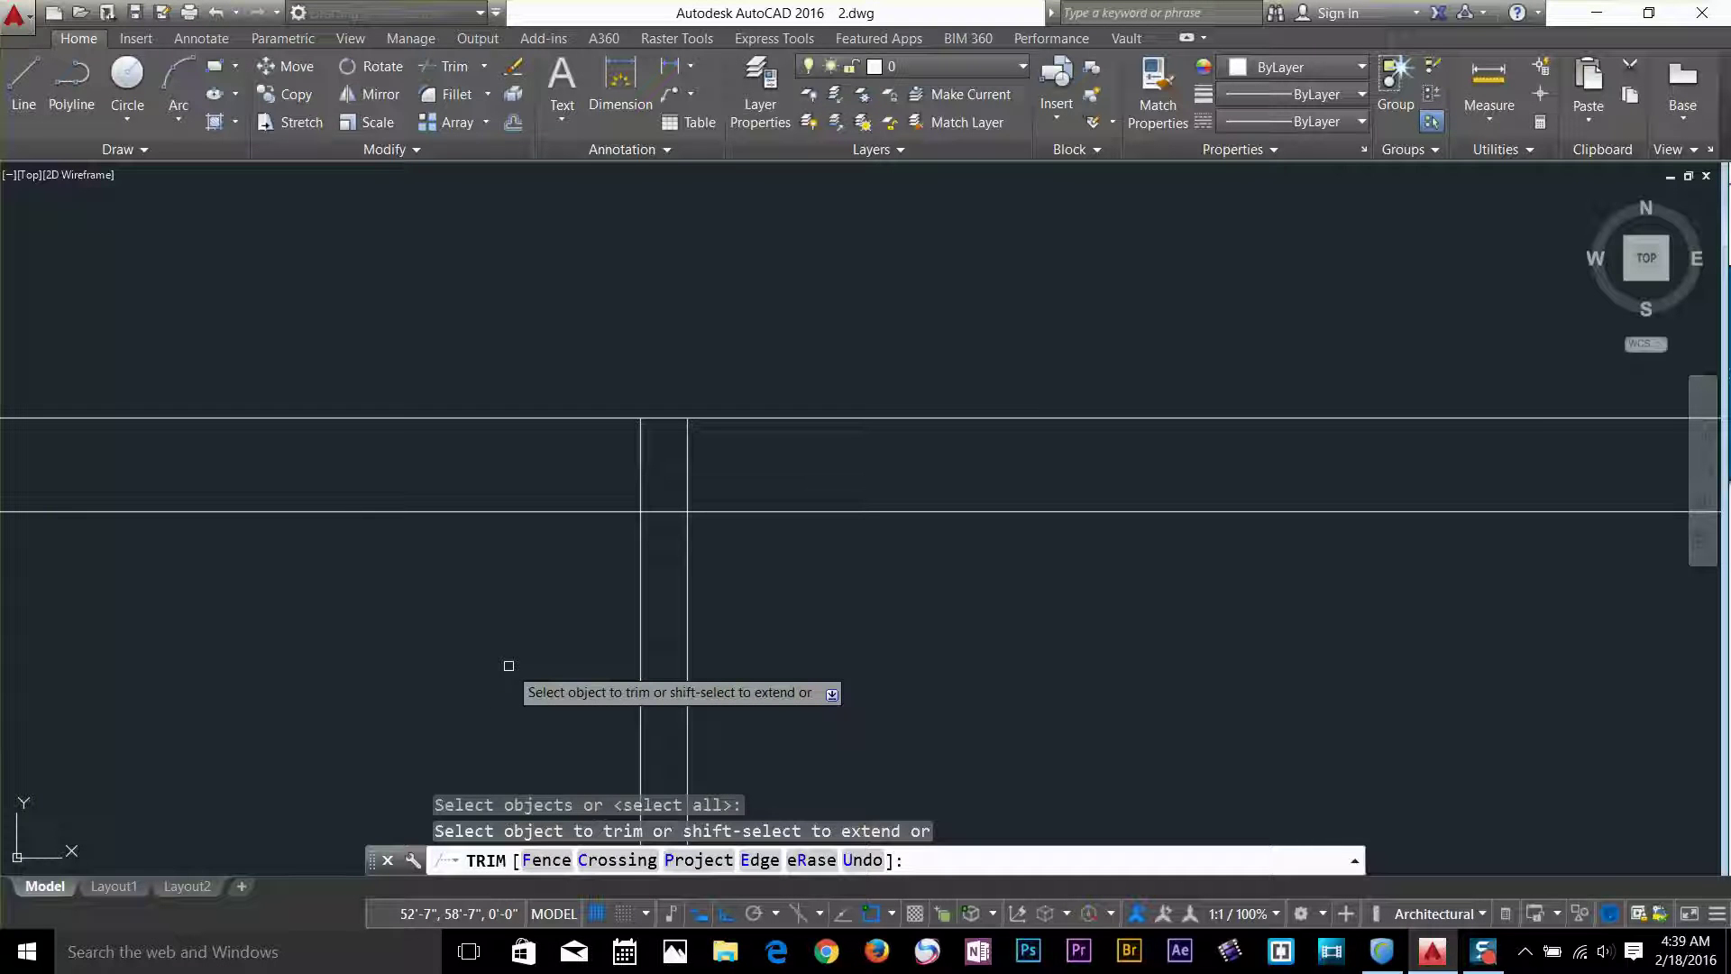
click(546, 859)
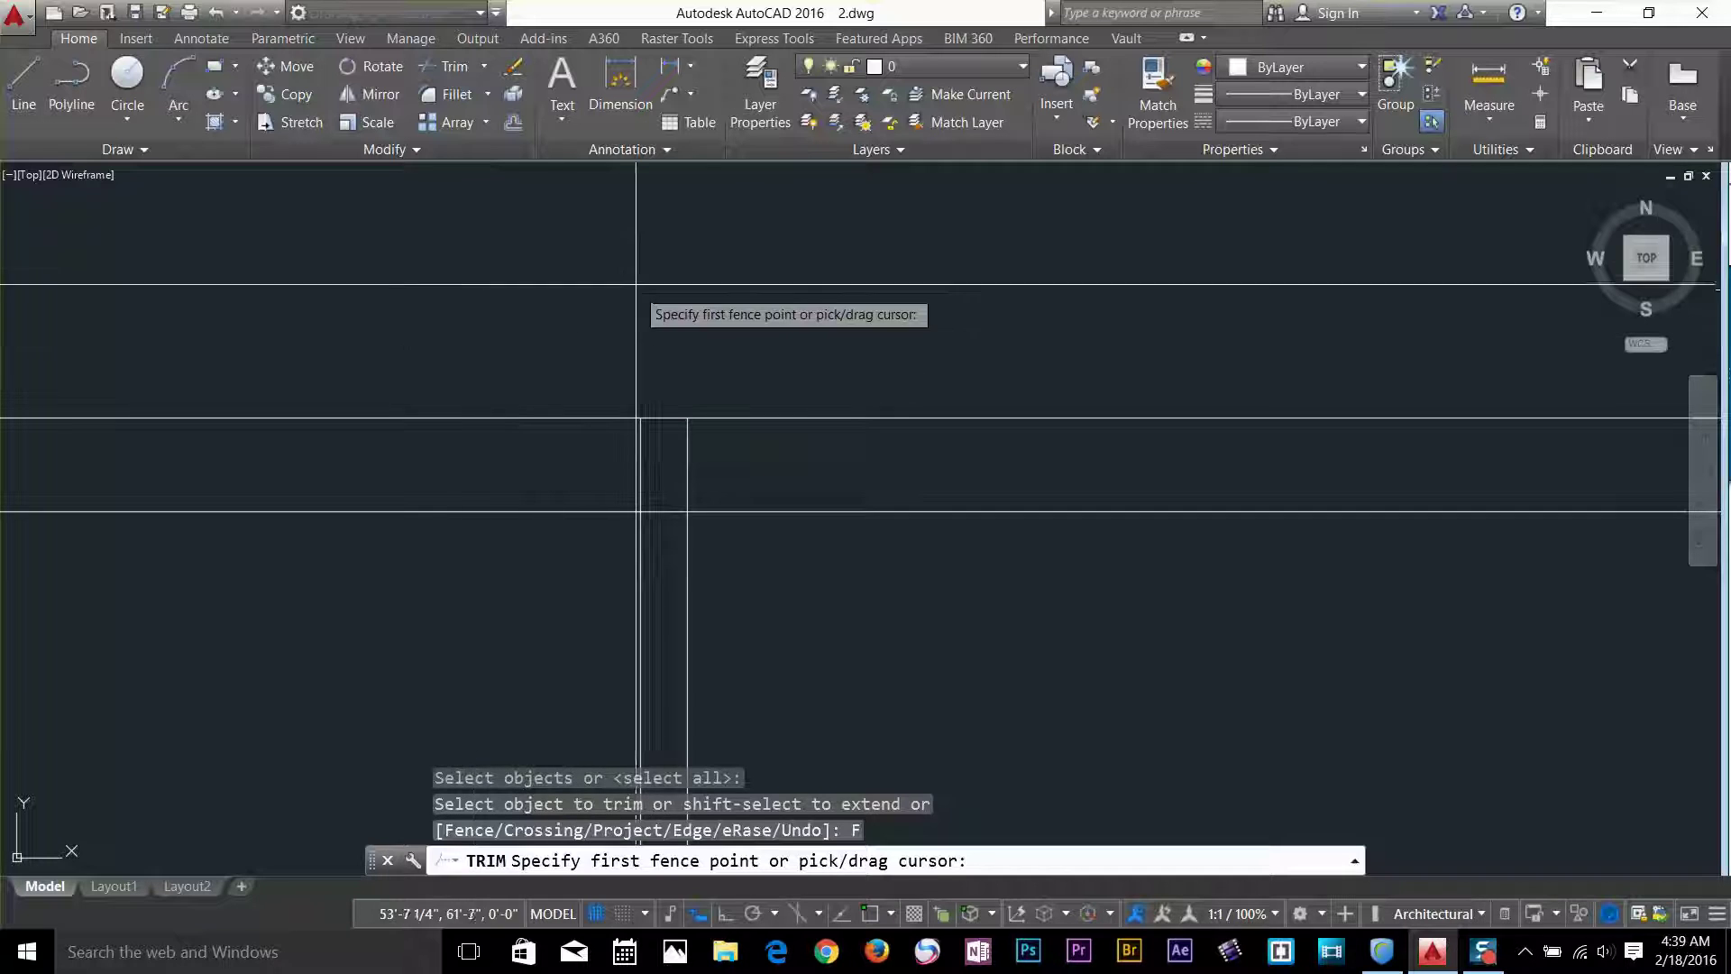
scroll(619, 374, up, 2)
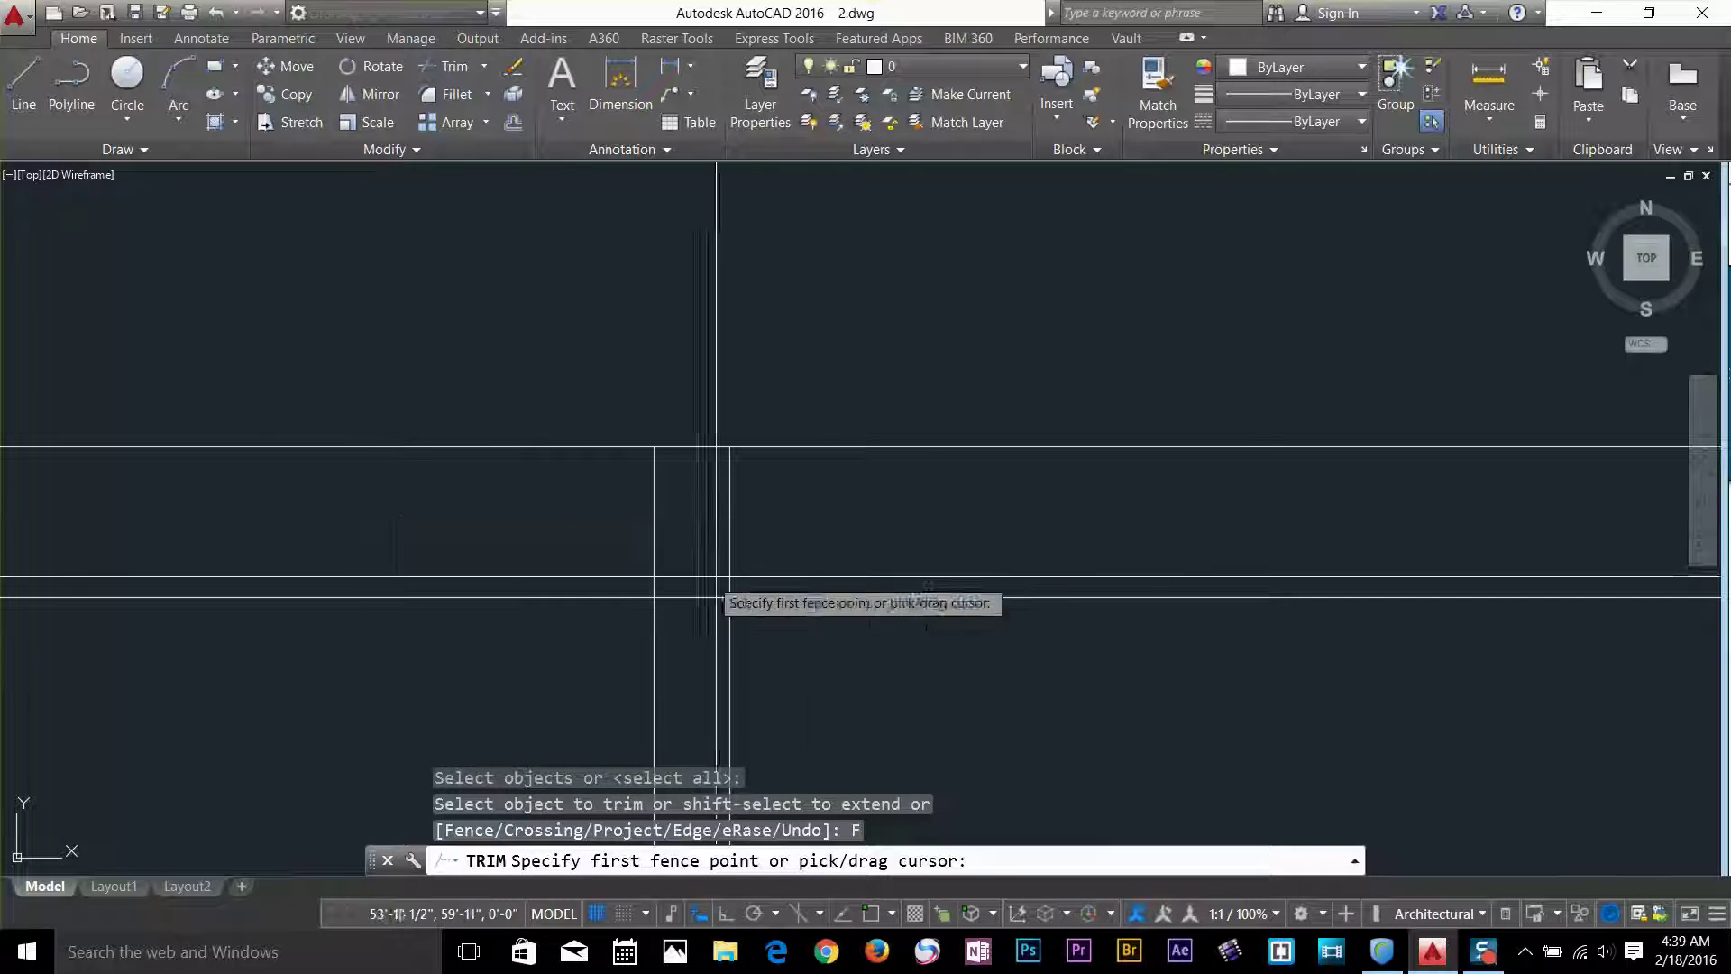
click(821, 523)
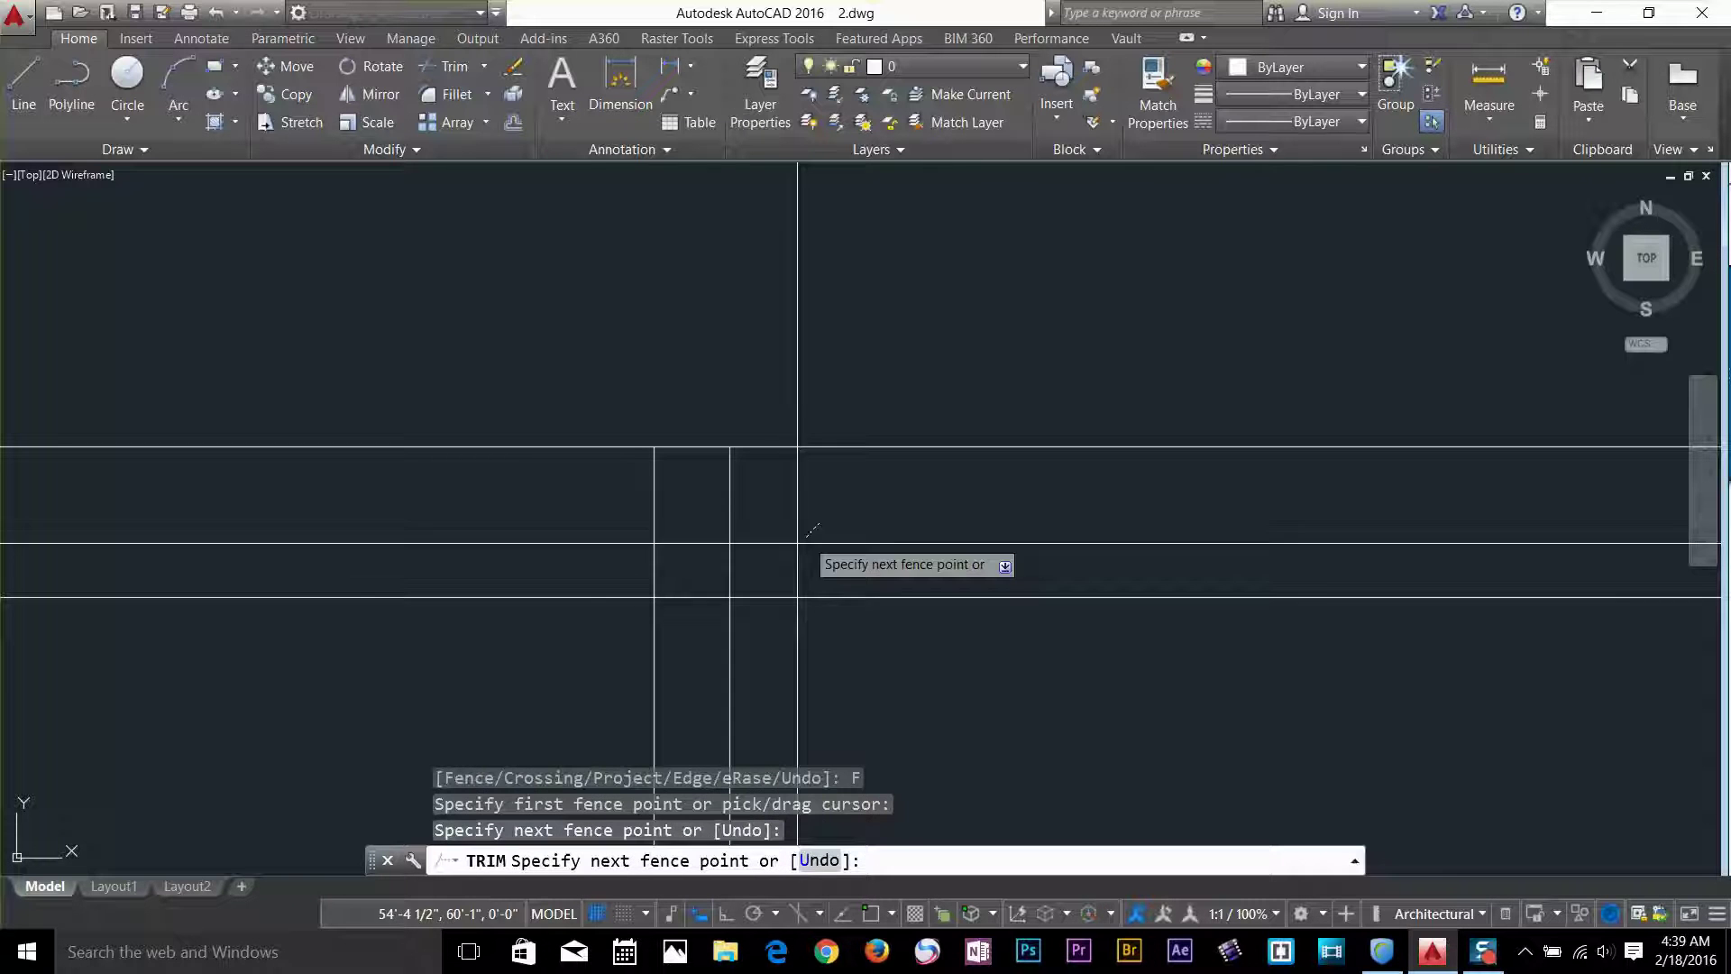
click(688, 530)
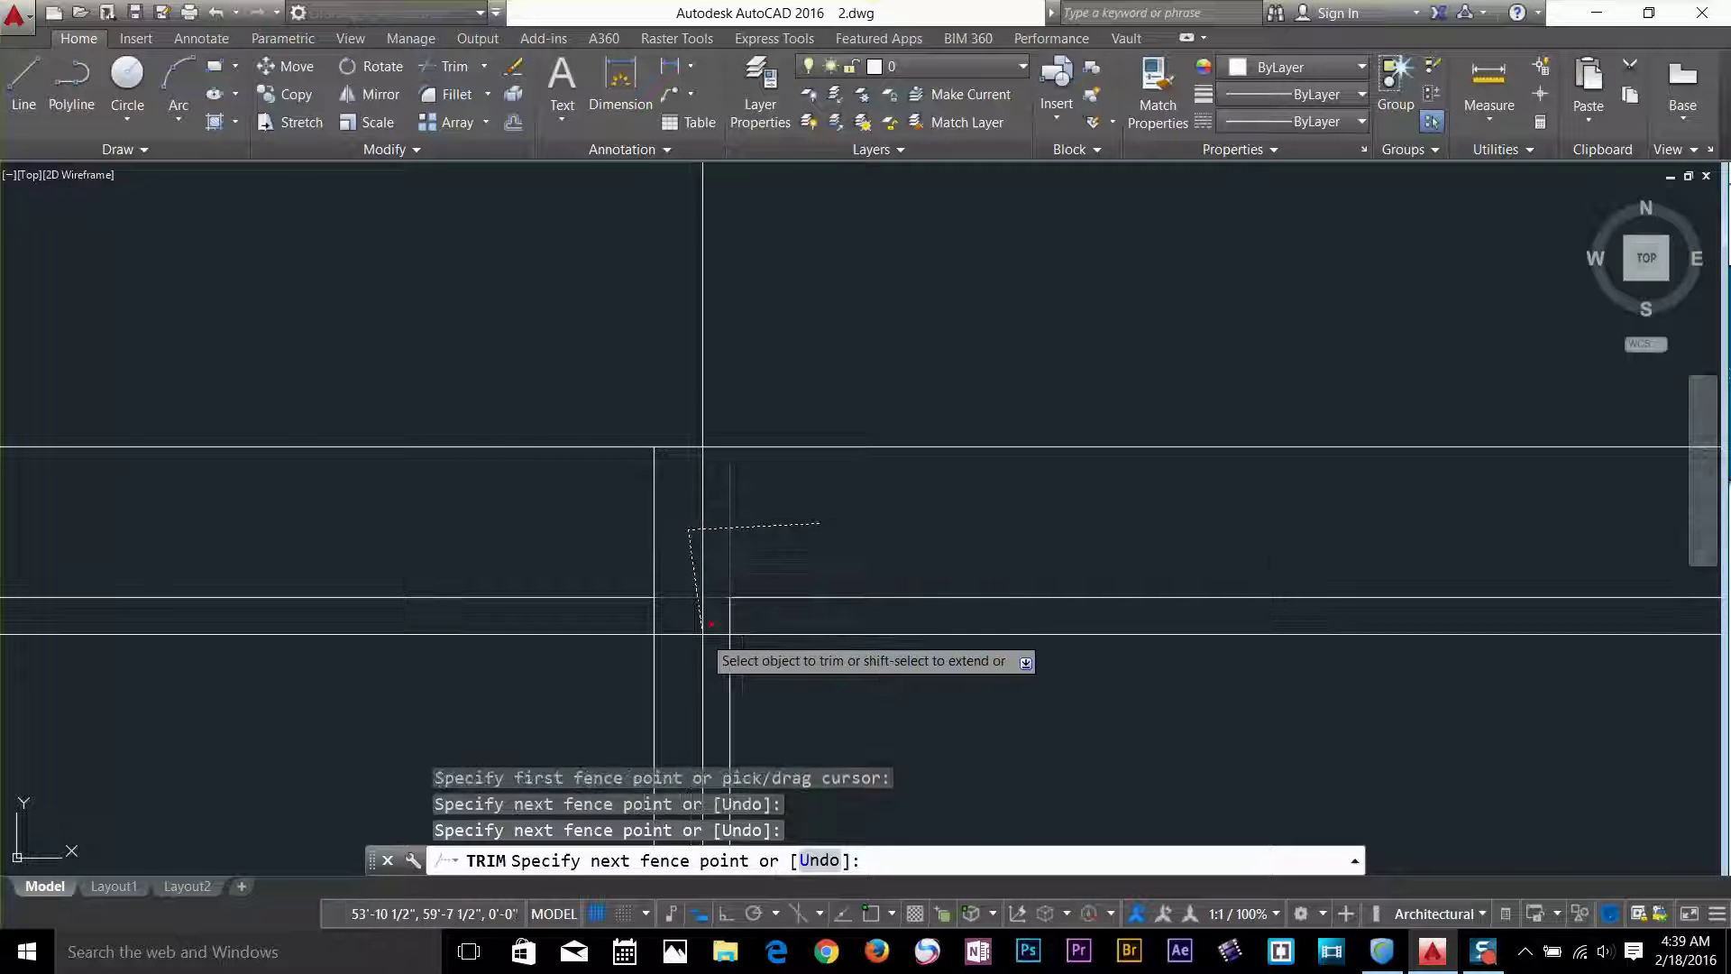
- Finish the trim fence through the inner wall segment and the left partition line's stub inside the top wall
click(699, 637)
click(668, 560)
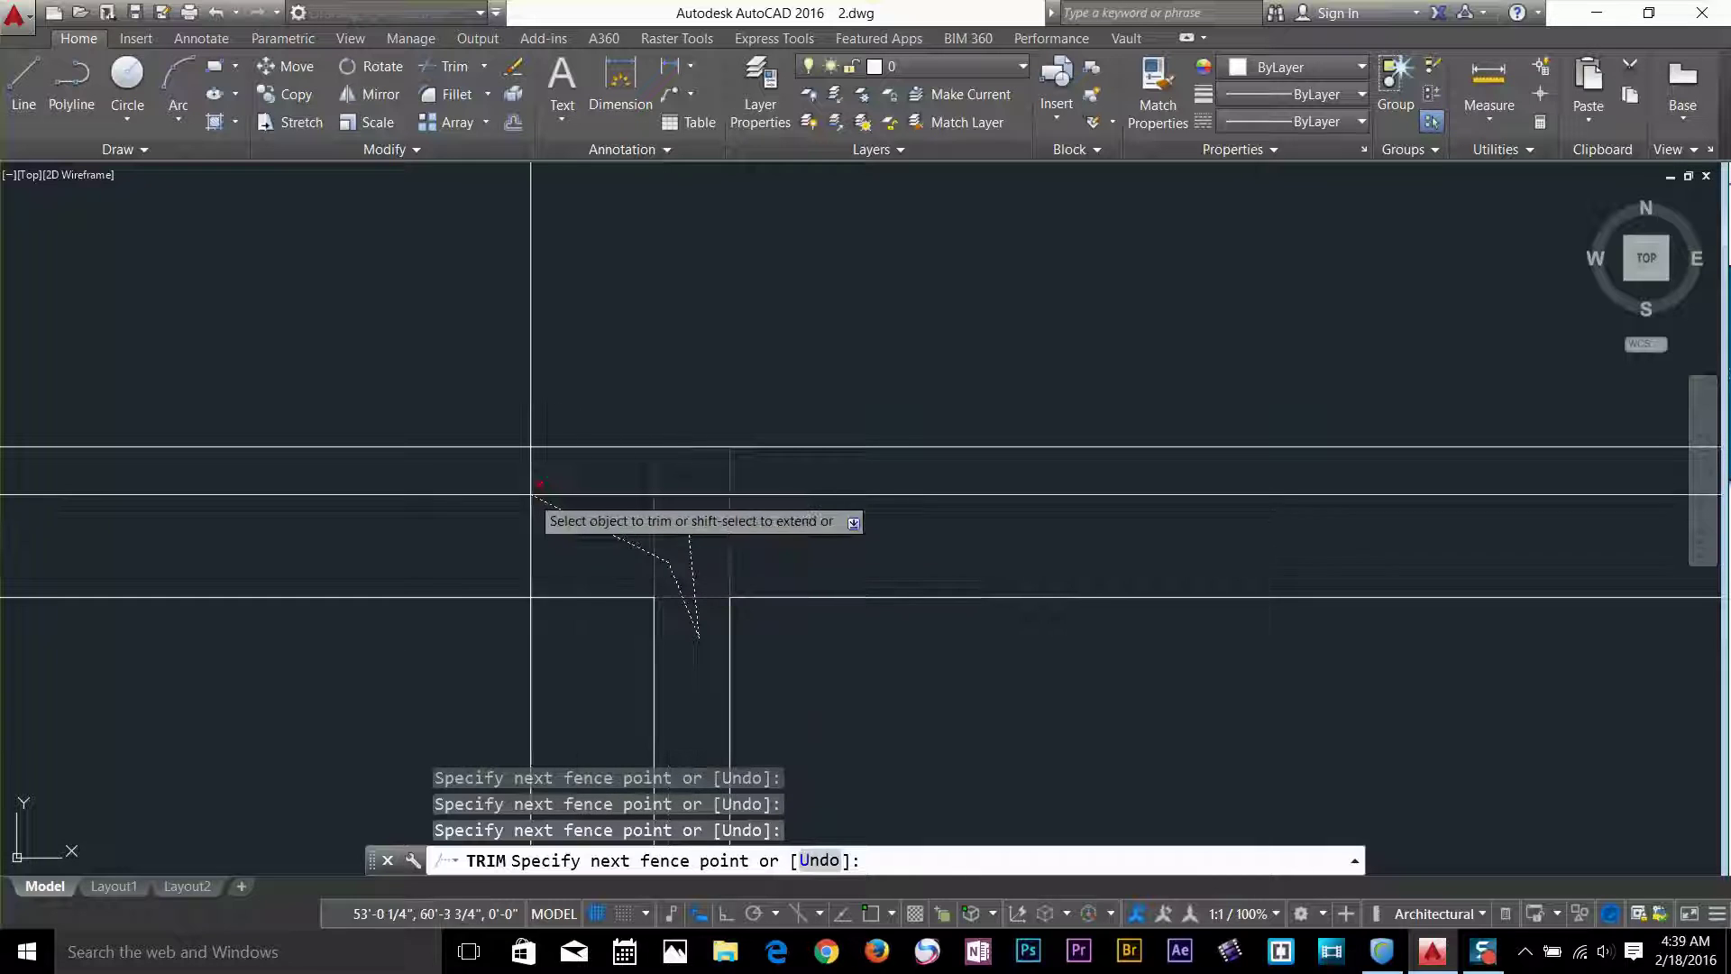
click(516, 541)
key(Return)
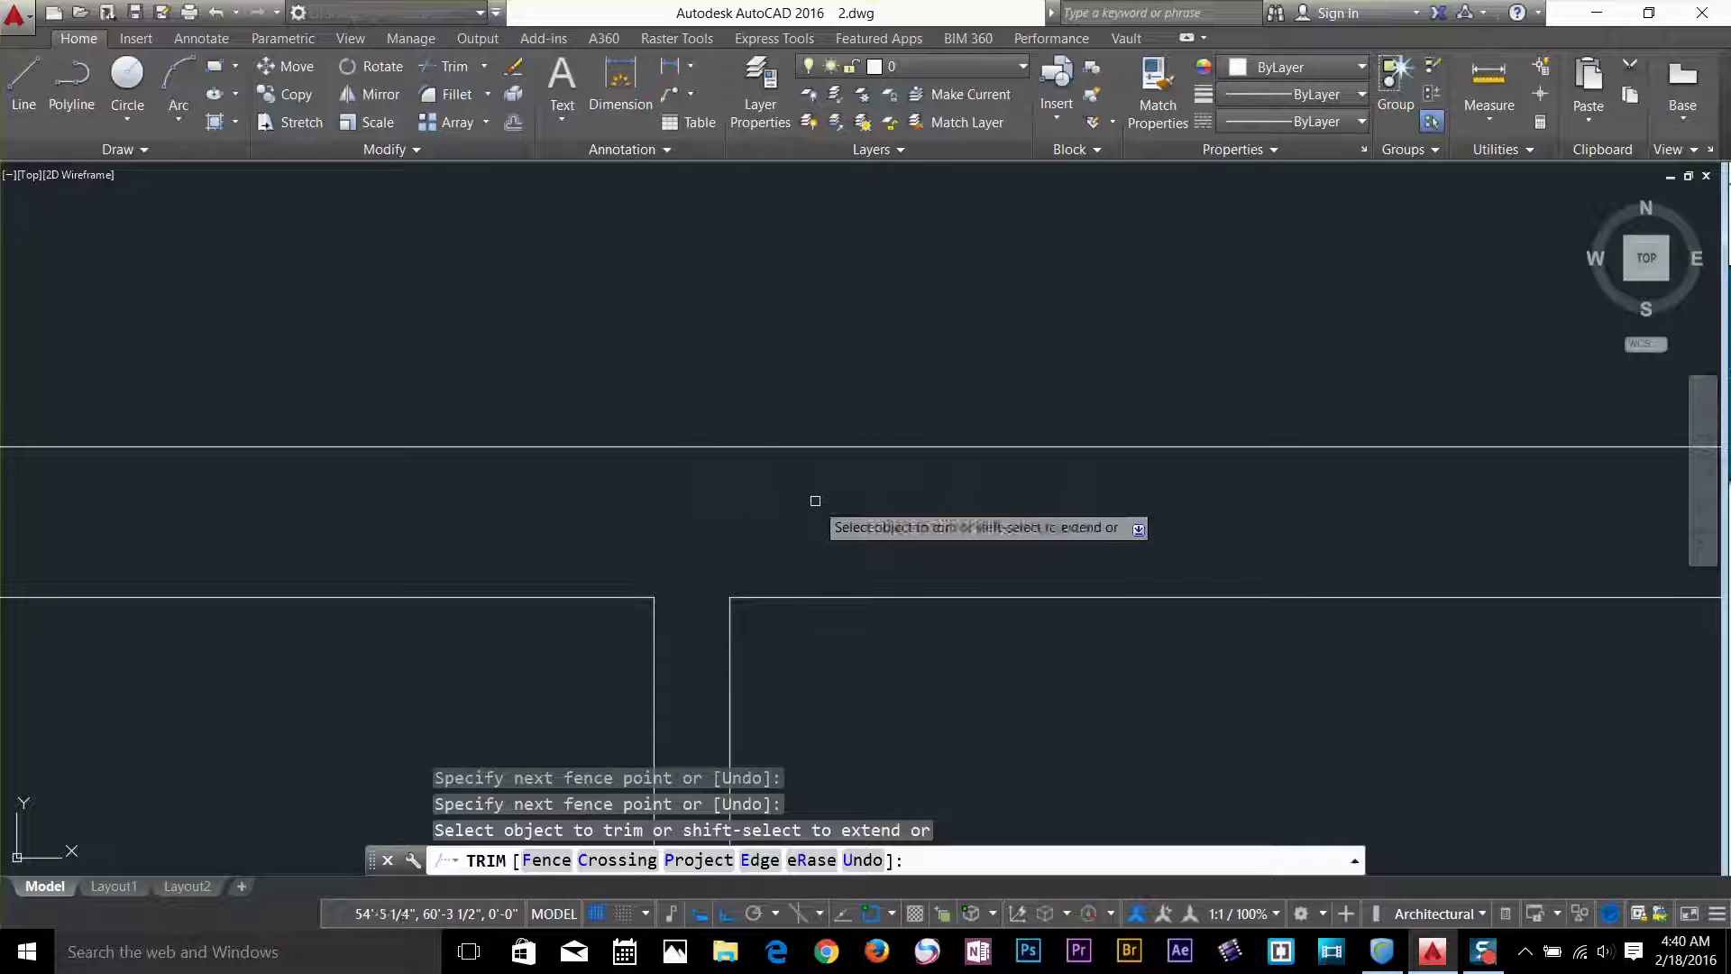
key(Return)
- Draw a horizontal line about 6'-4" long above the right room of the floor plan
scroll(455, 577, down, 4)
middle_drag(741, 437, 688, 475)
text(l)
key(Return)
click(662, 497)
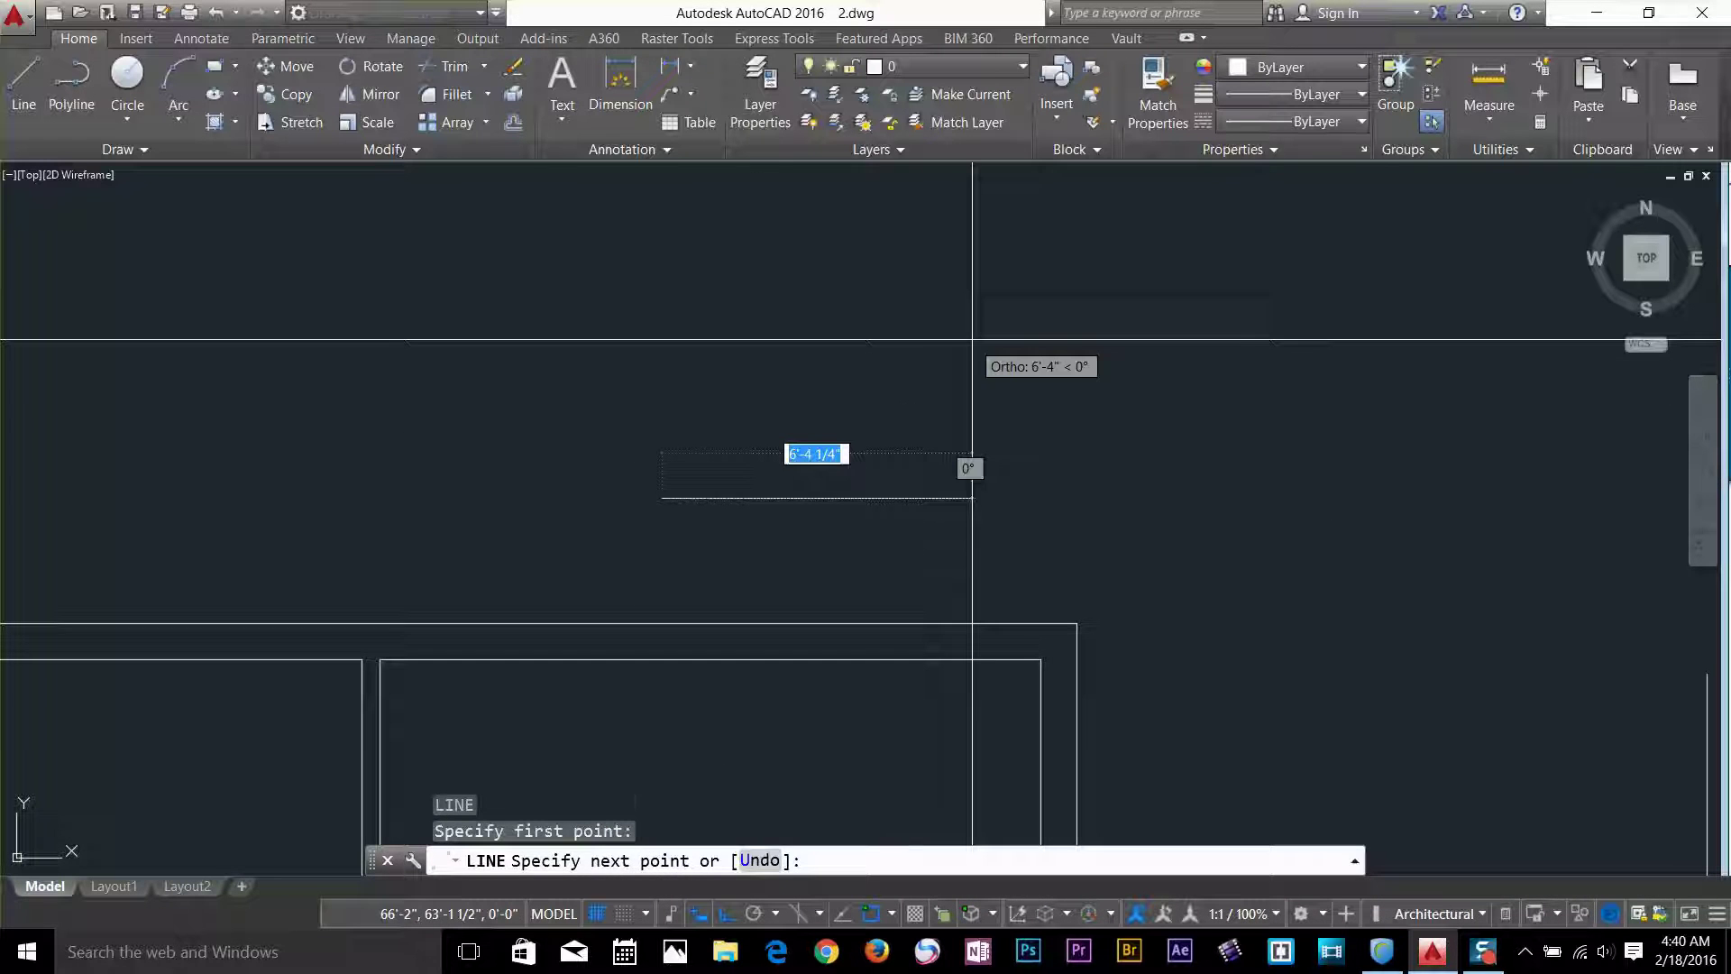
click(974, 497)
key(Return)
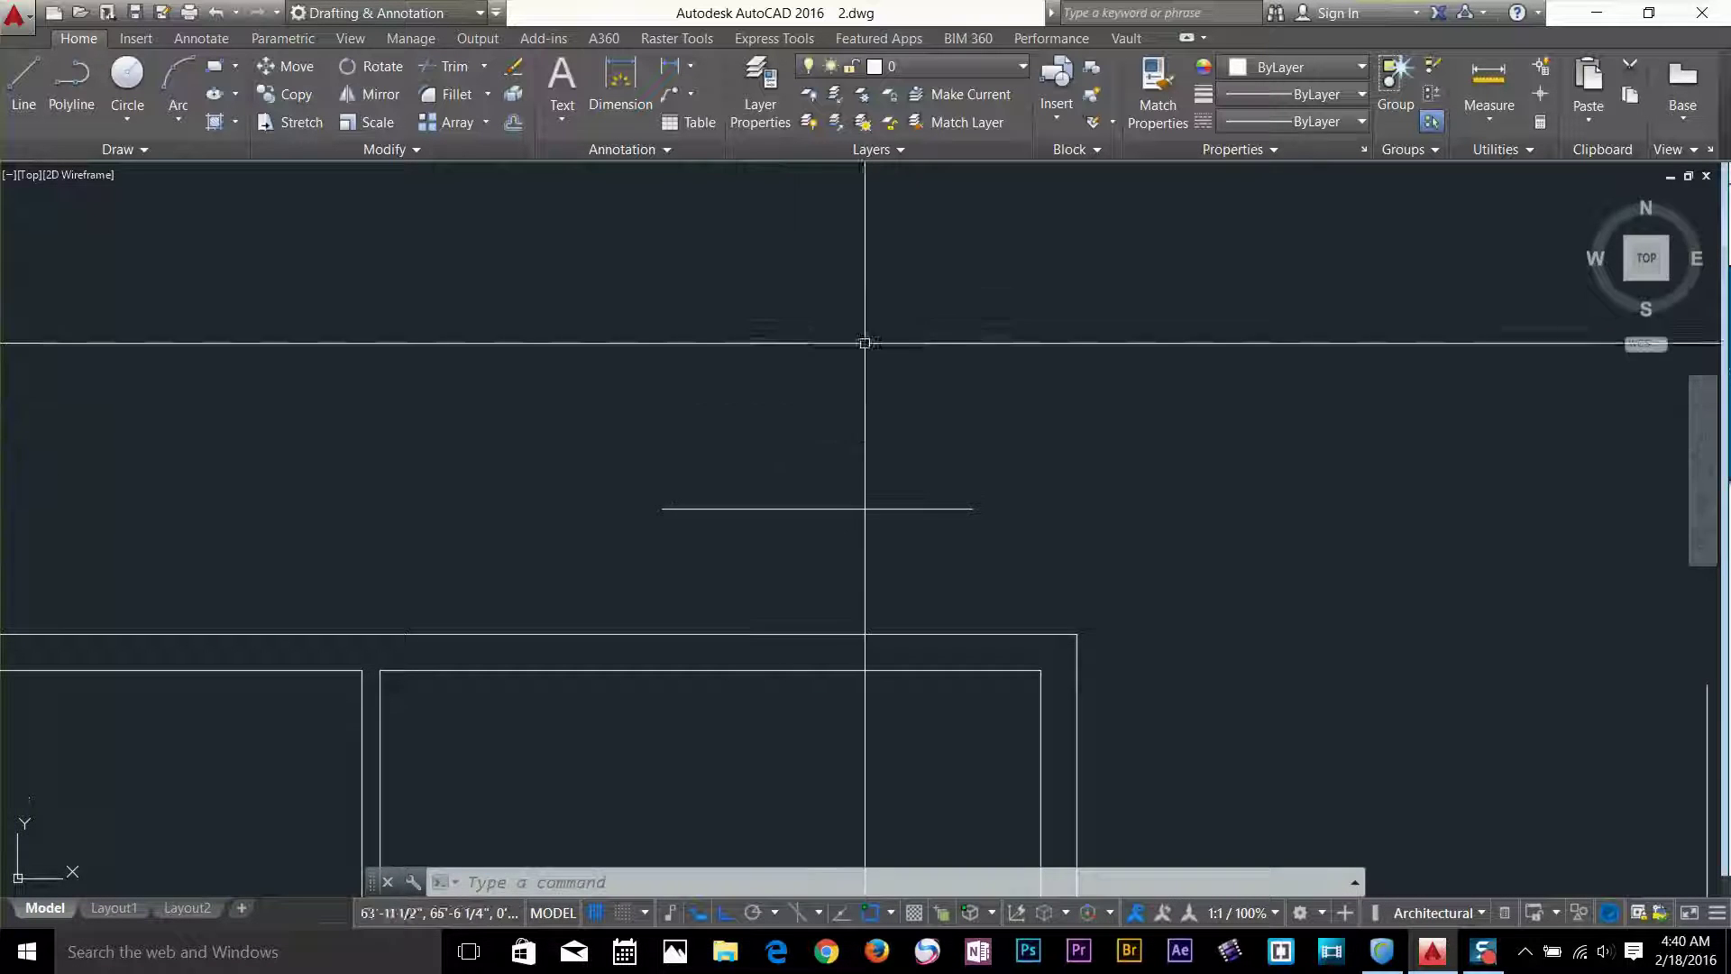
- Draw a short vertical line down from the middle of the horizontal line above the right room
key(Return)
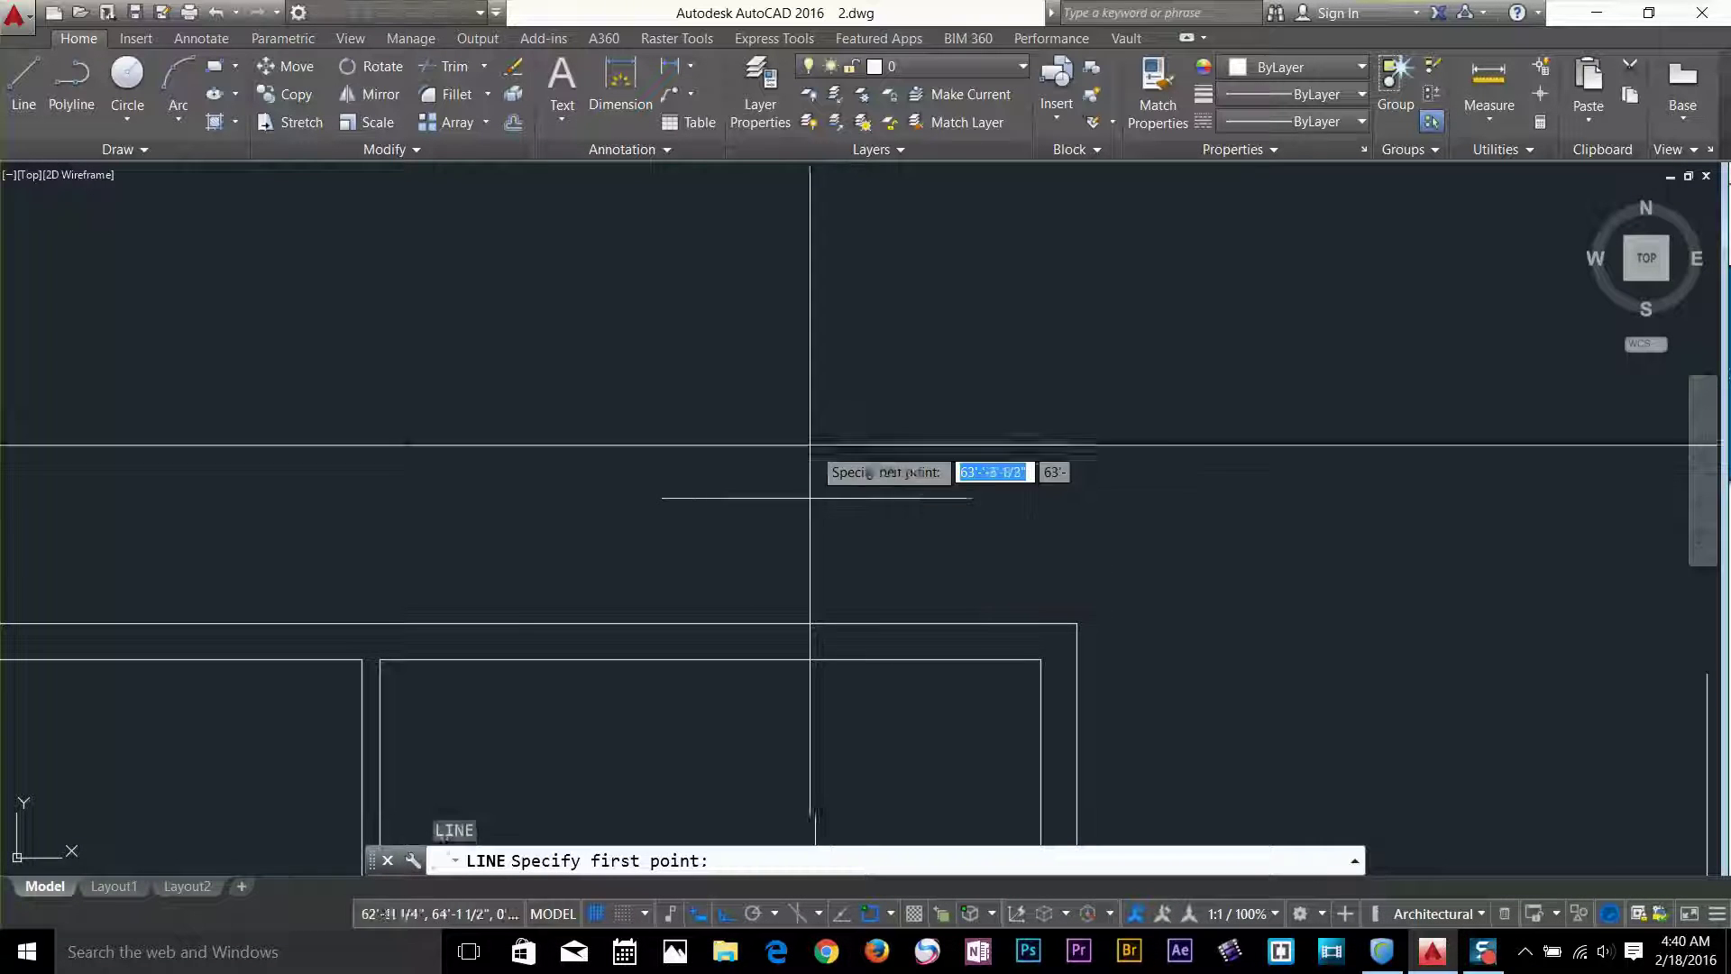
click(812, 496)
click(805, 577)
key(Return)
key(Escape)
- Erase the horizontal and vertical lines above the right room
click(985, 425)
click(791, 541)
key(Delete)
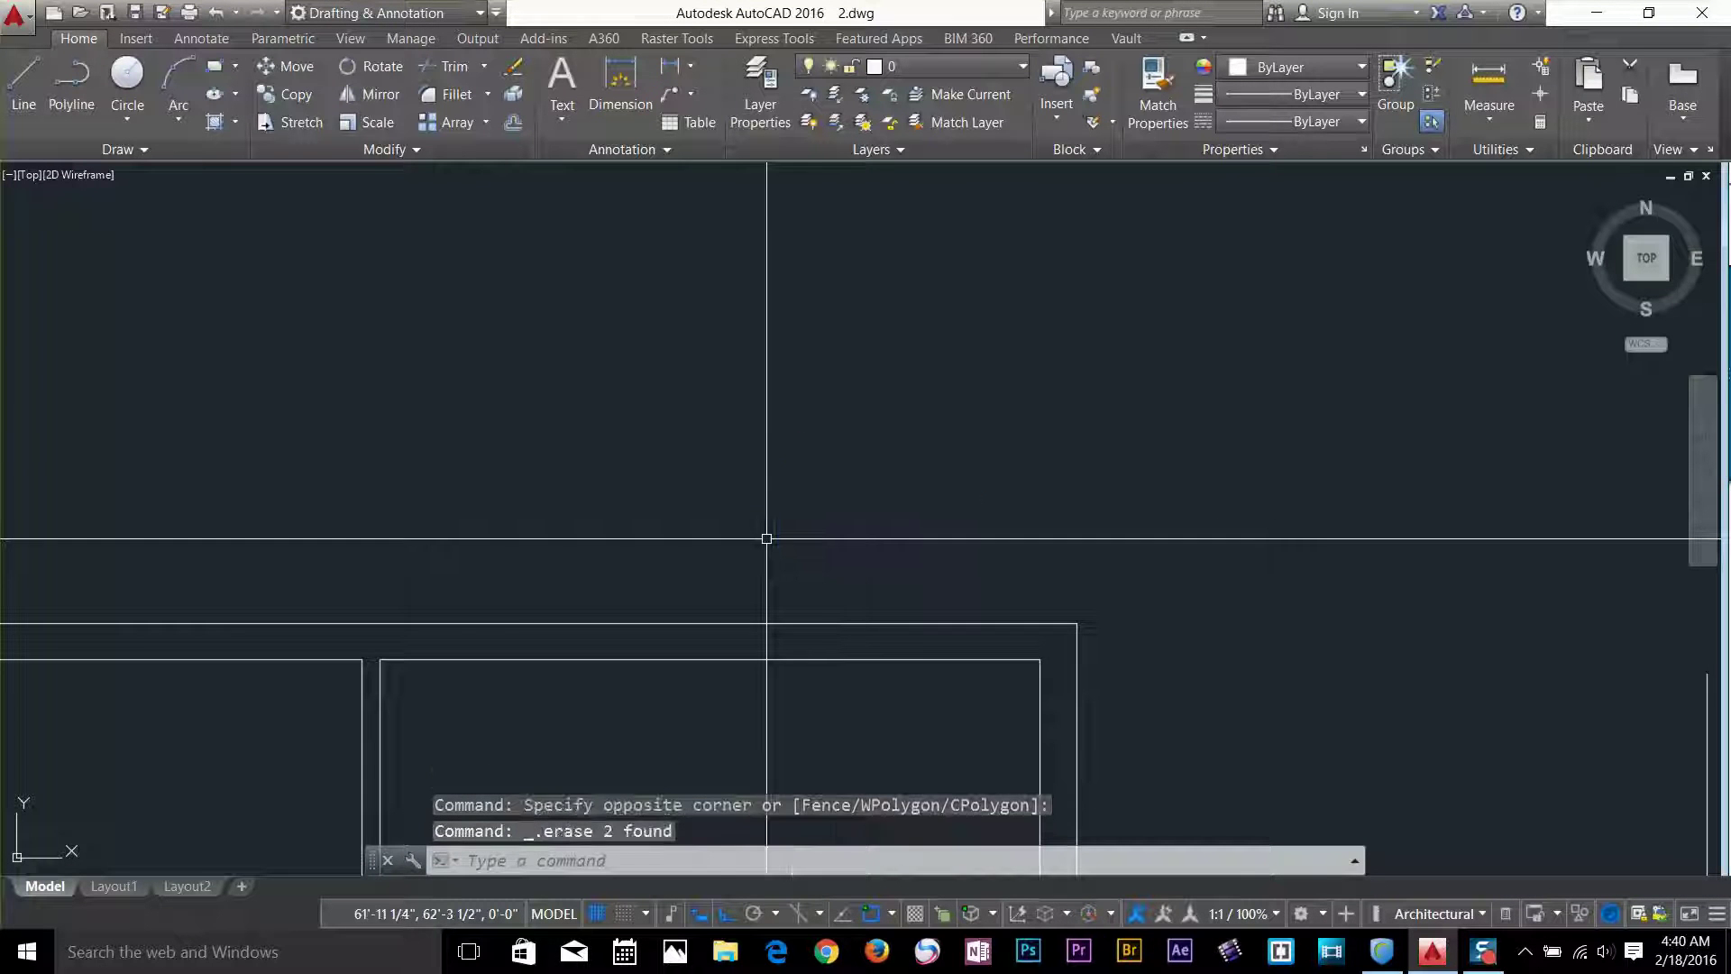
- Extend the short horizontal practice line rightward to each successive vertical line up to the last, using all objects as boundary edges
scroll(835, 352, down, 4)
middle_drag(835, 352, 491, 225)
middle_drag(1004, 456, 812, 502)
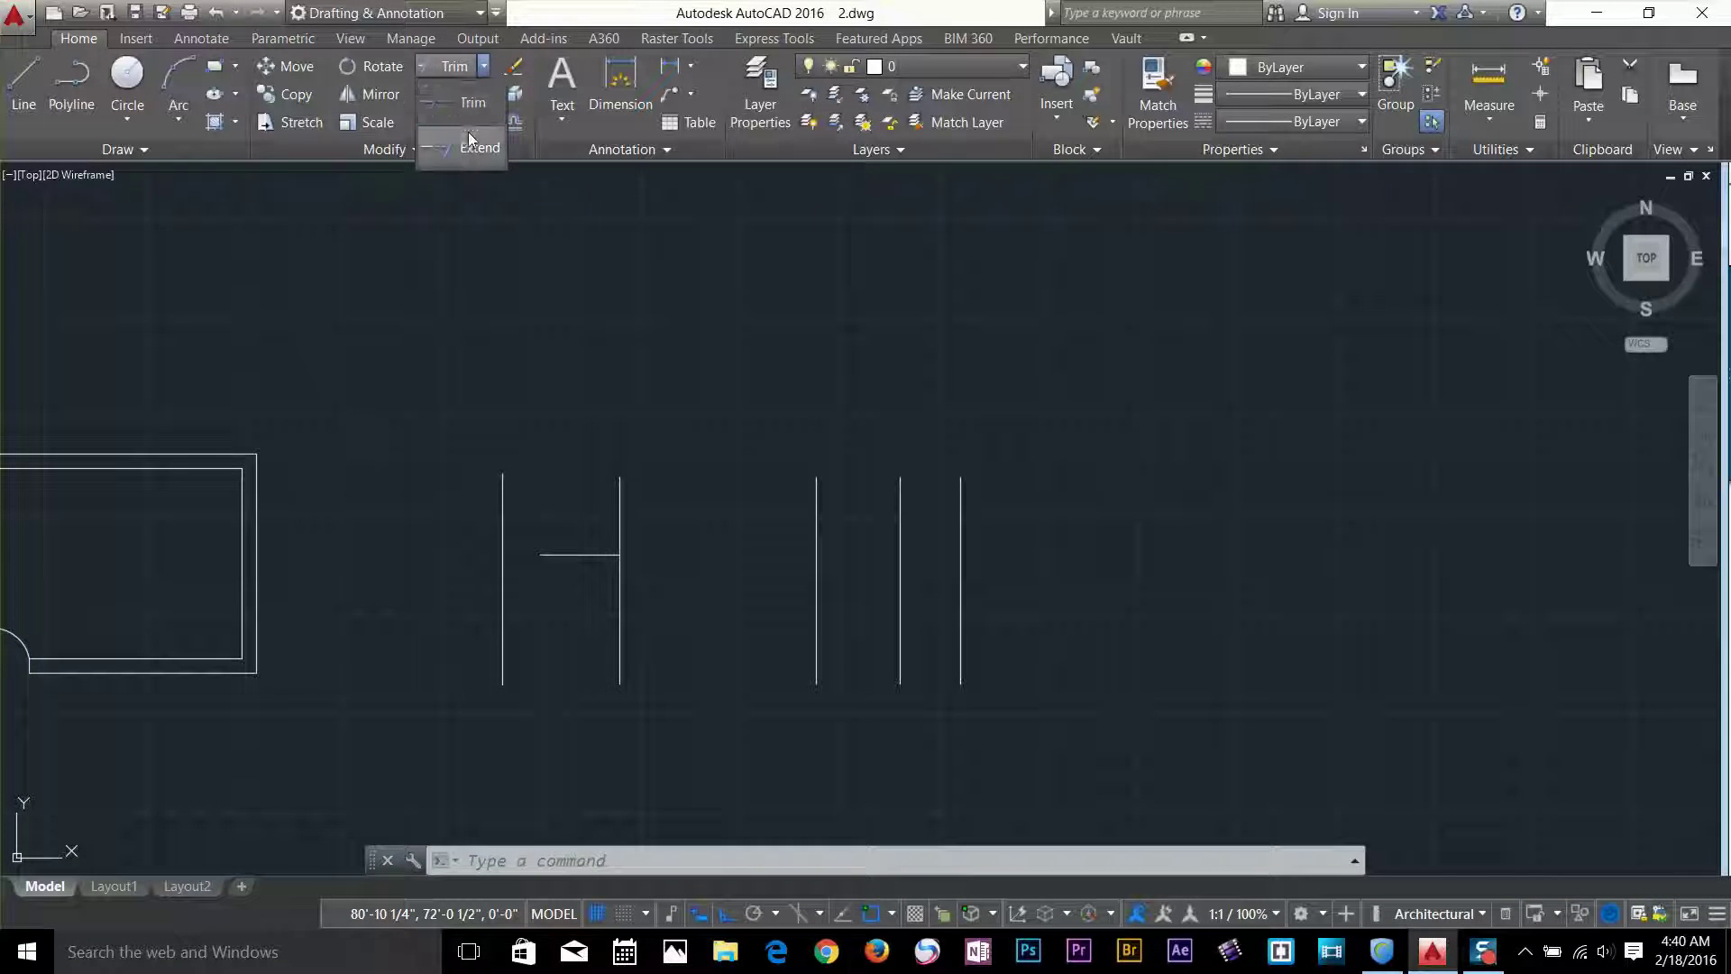
click(471, 145)
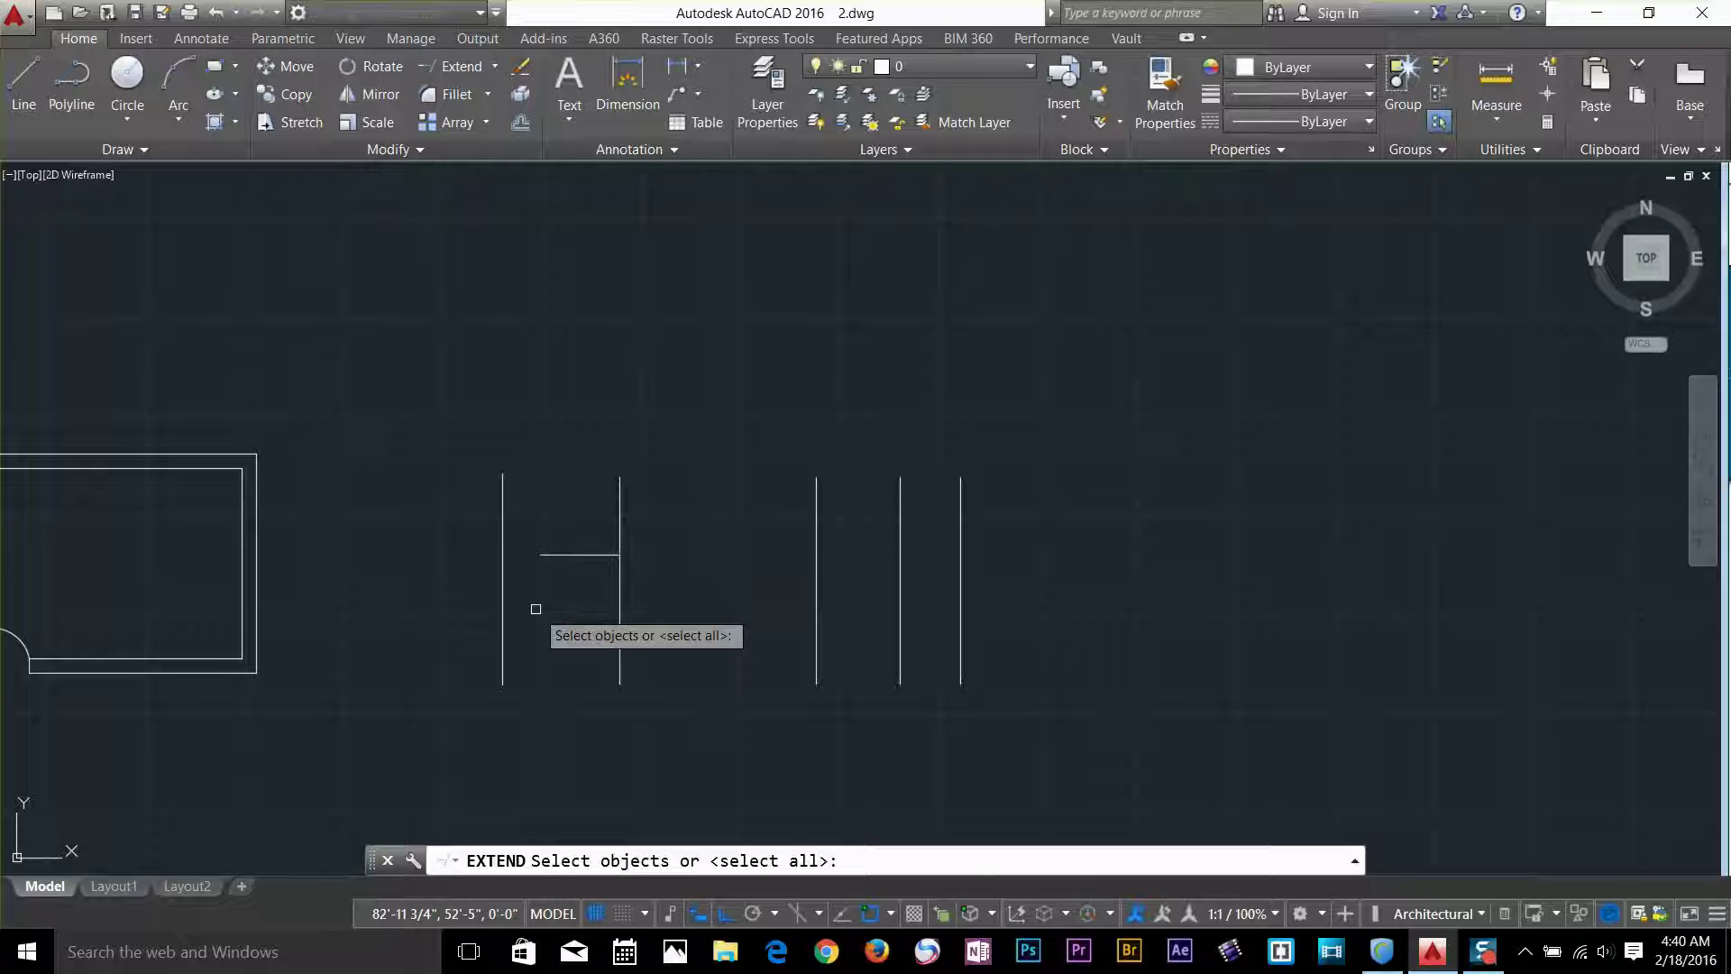
key(Return)
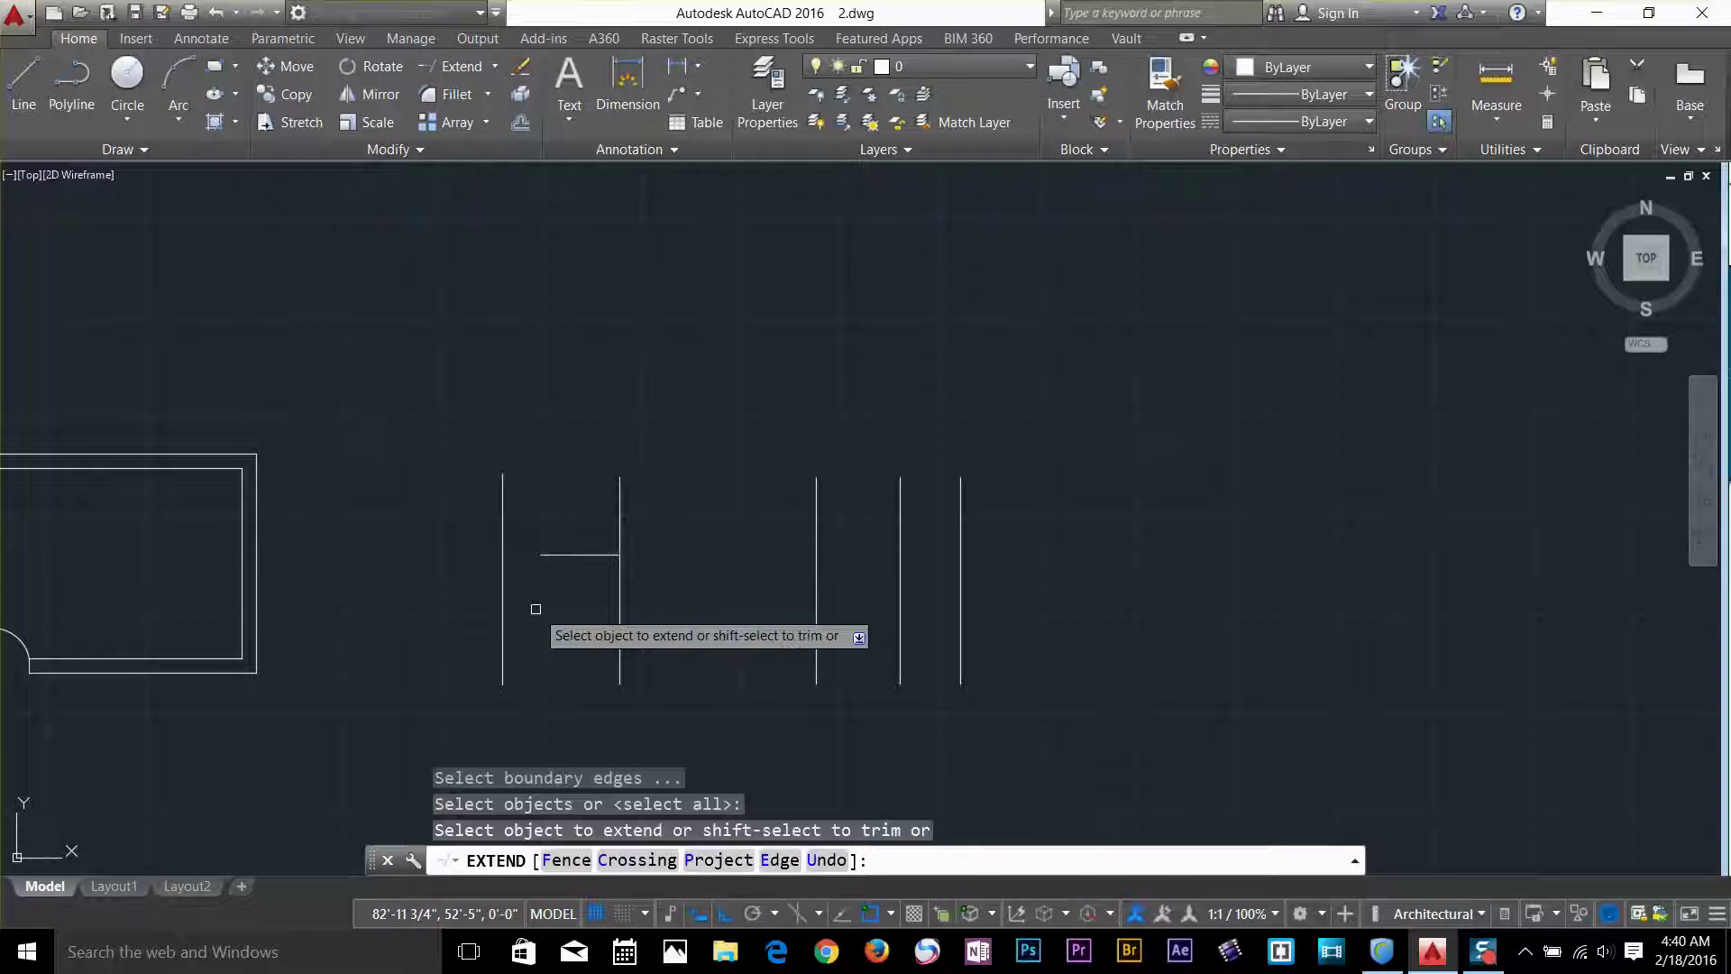
scroll(551, 584, up, 2)
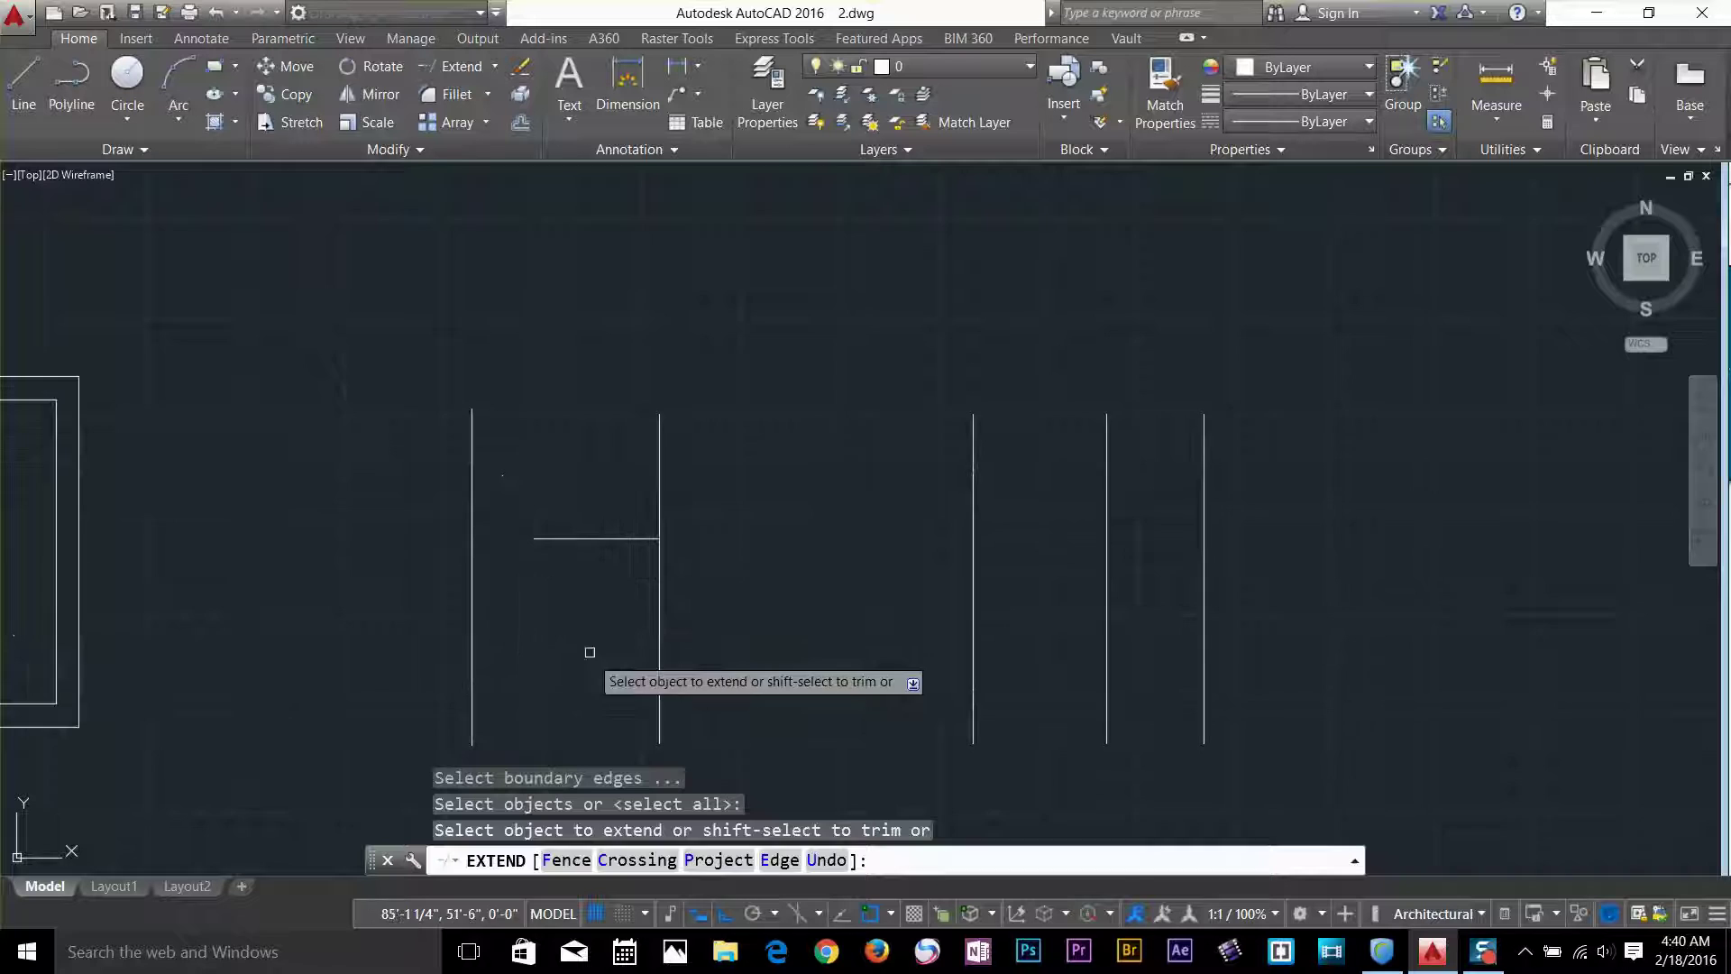
click(638, 537)
click(924, 541)
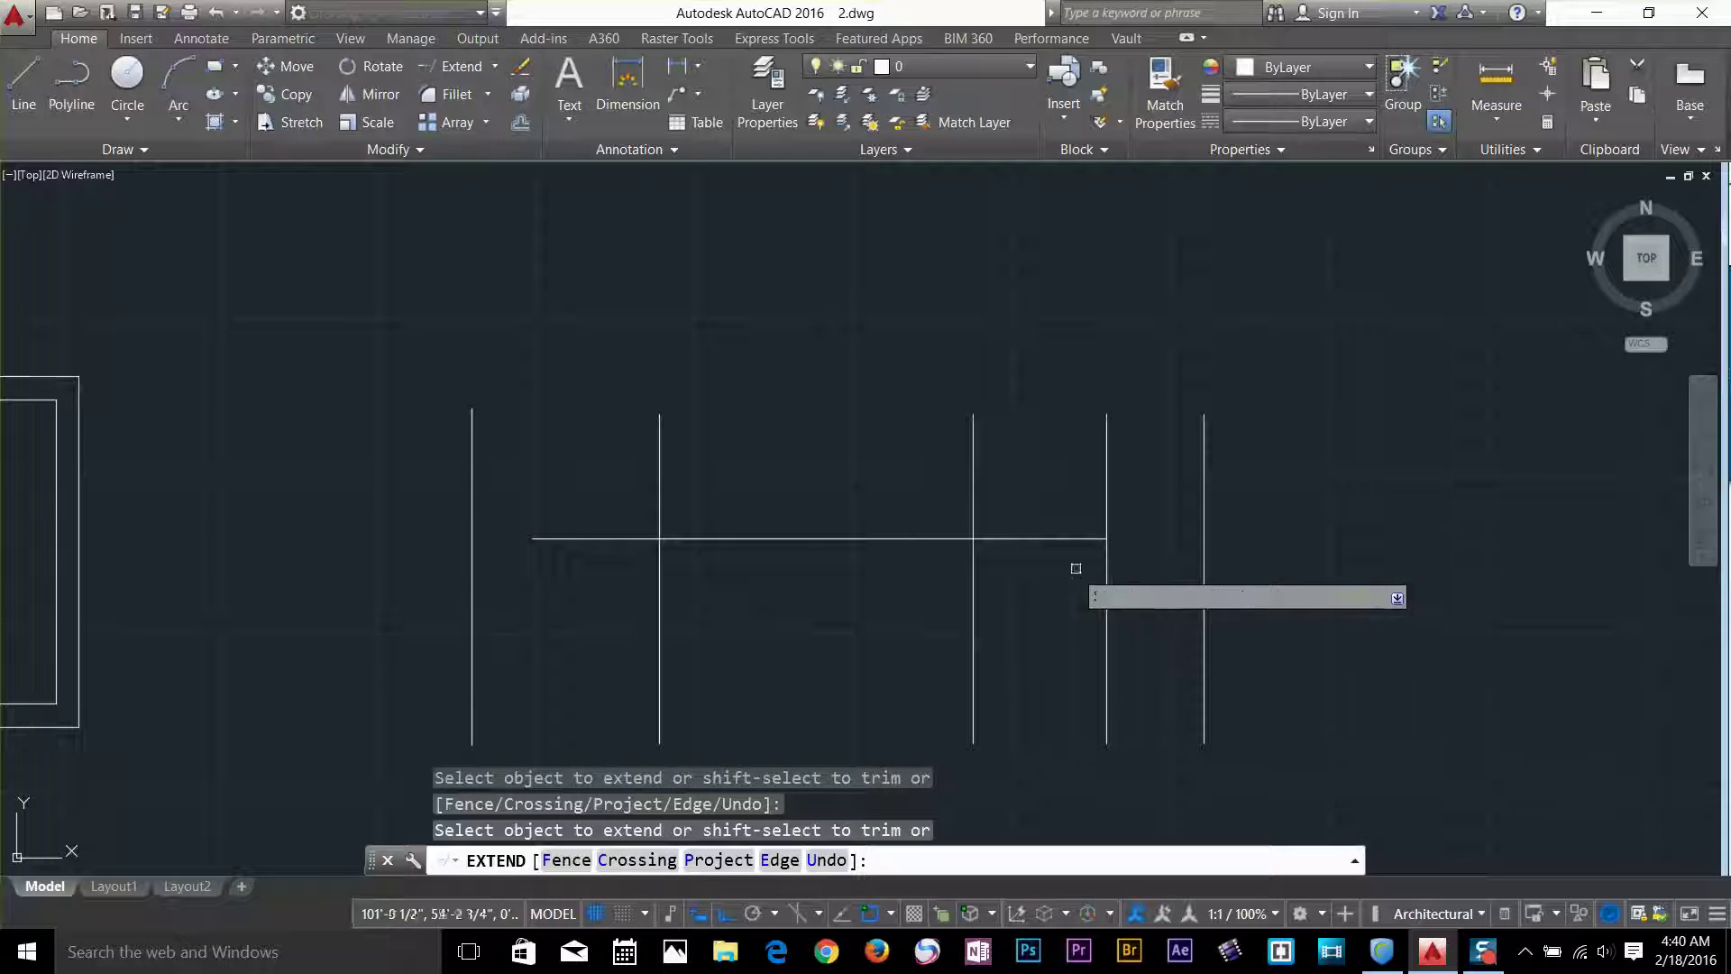
click(1096, 541)
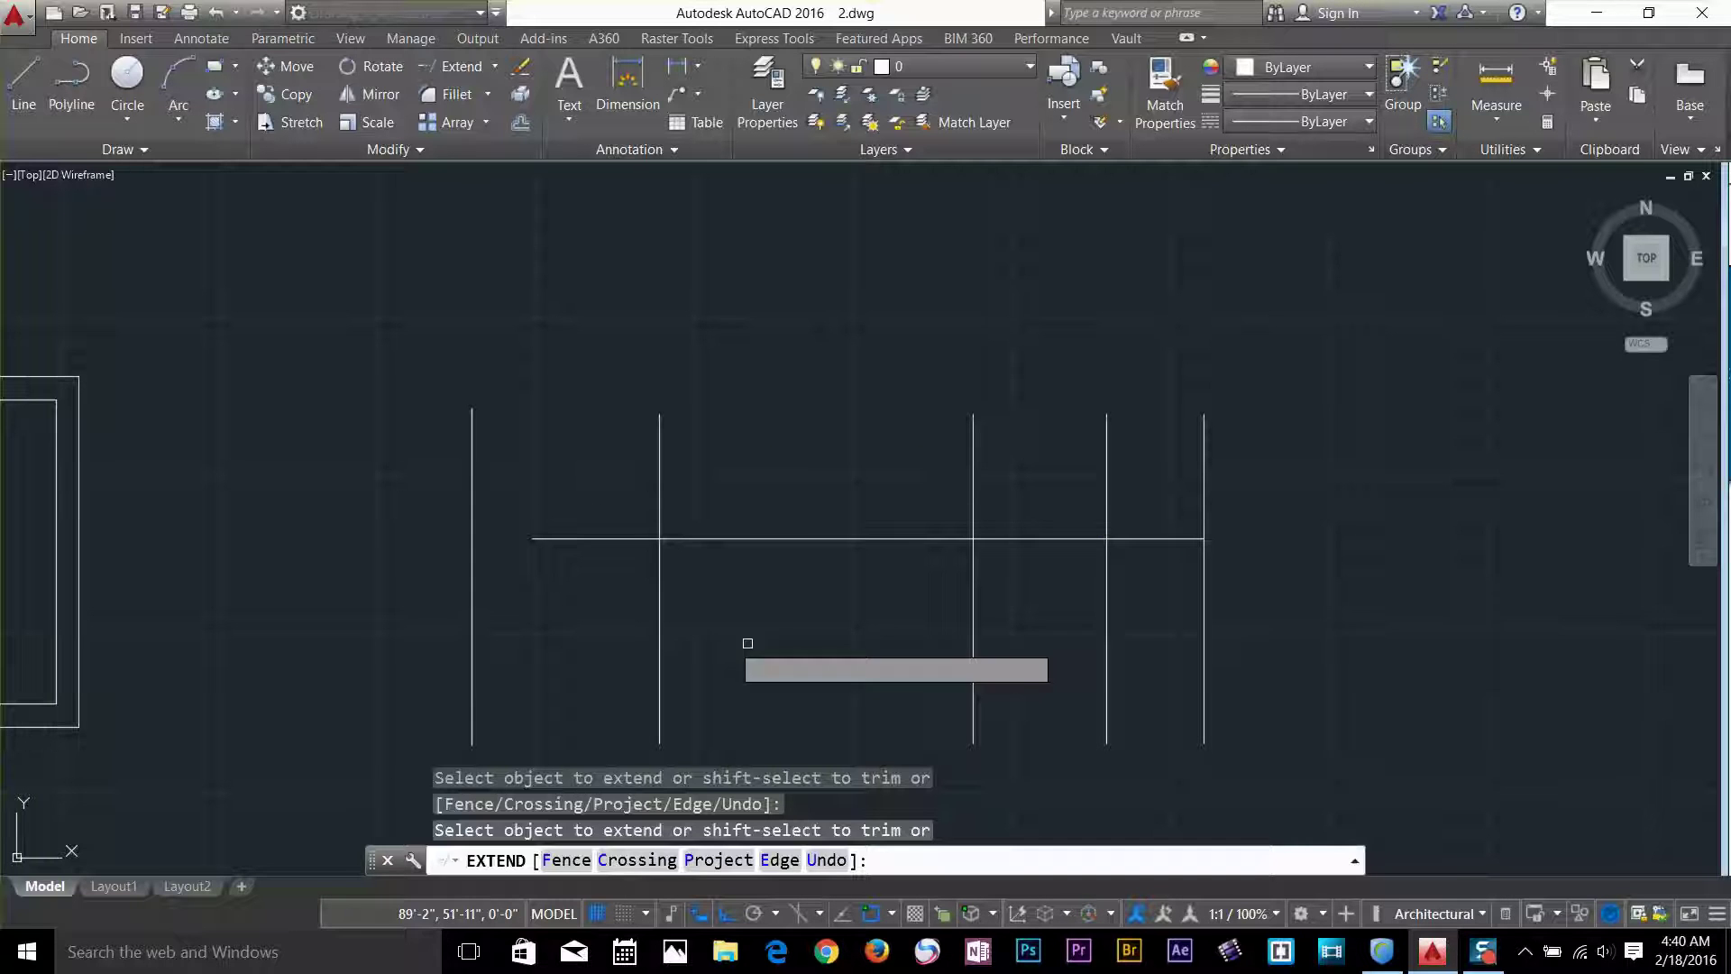
key(Return)
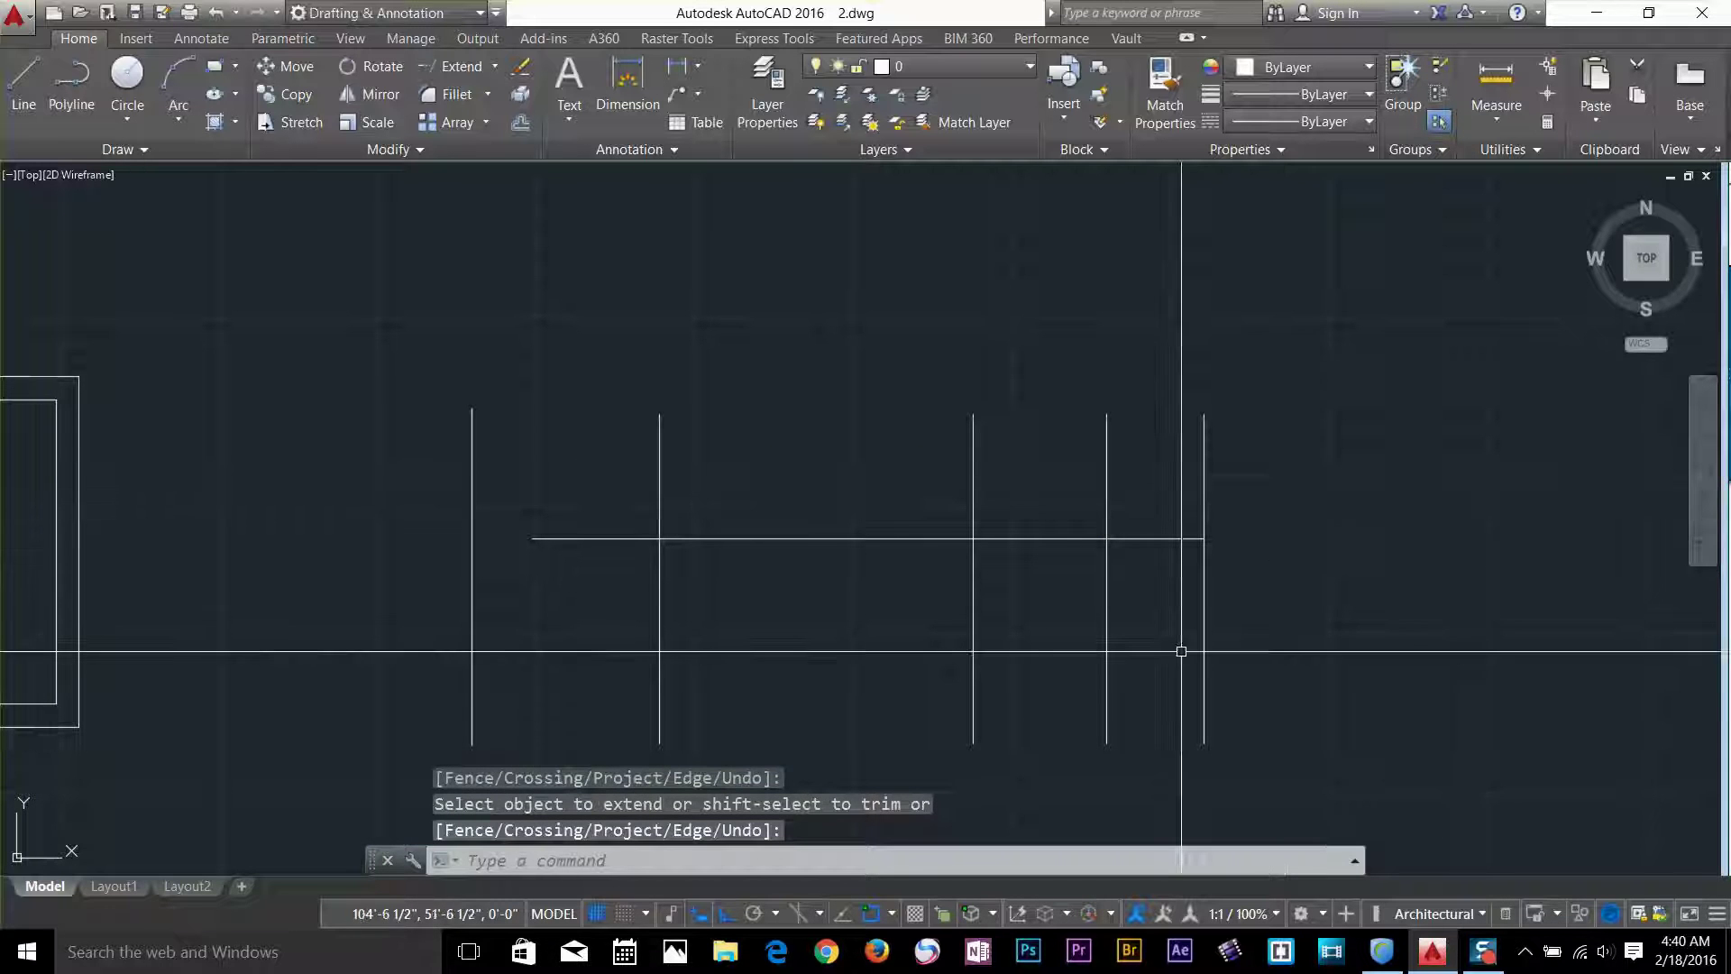
- Undo the horizontal line's extensions across the successive vertical lines
text(u)
key(Return)
mouse_move(848, 493)
middle_down()
mouse_move(792, 375)
mouse_move(830, 375)
middle_up()
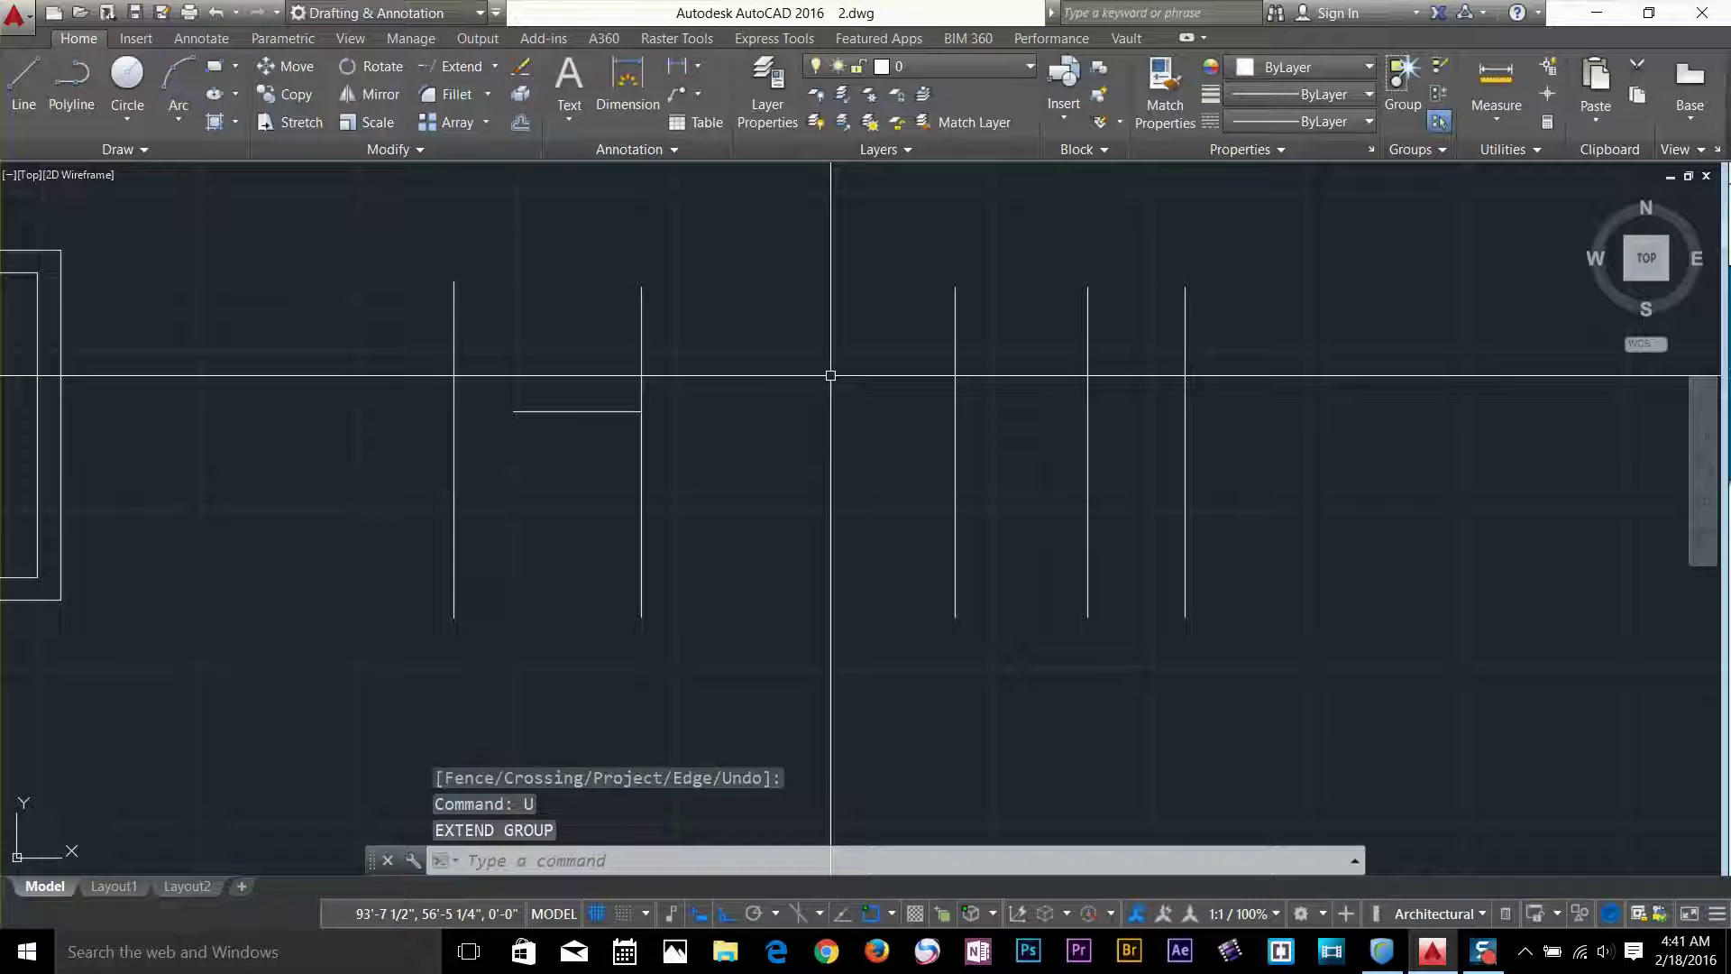
- Extend the horizontal line directly to the rightmost vertical line, using only that vertical line as the boundary edge
click(461, 72)
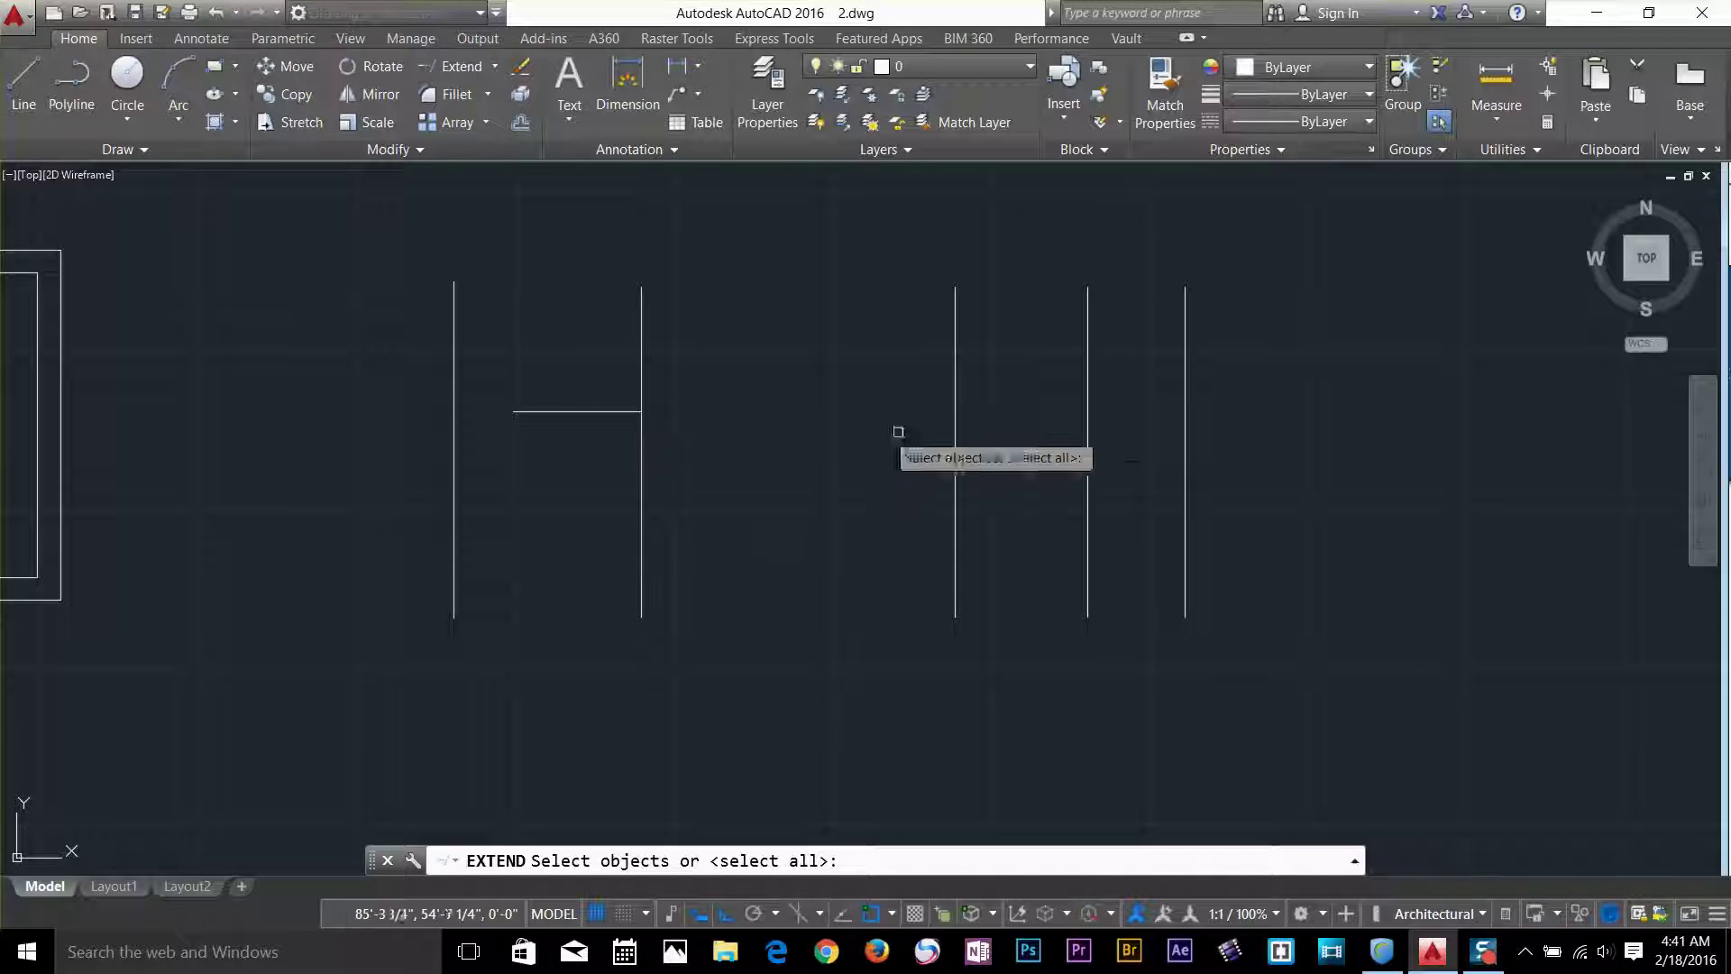
click(1185, 457)
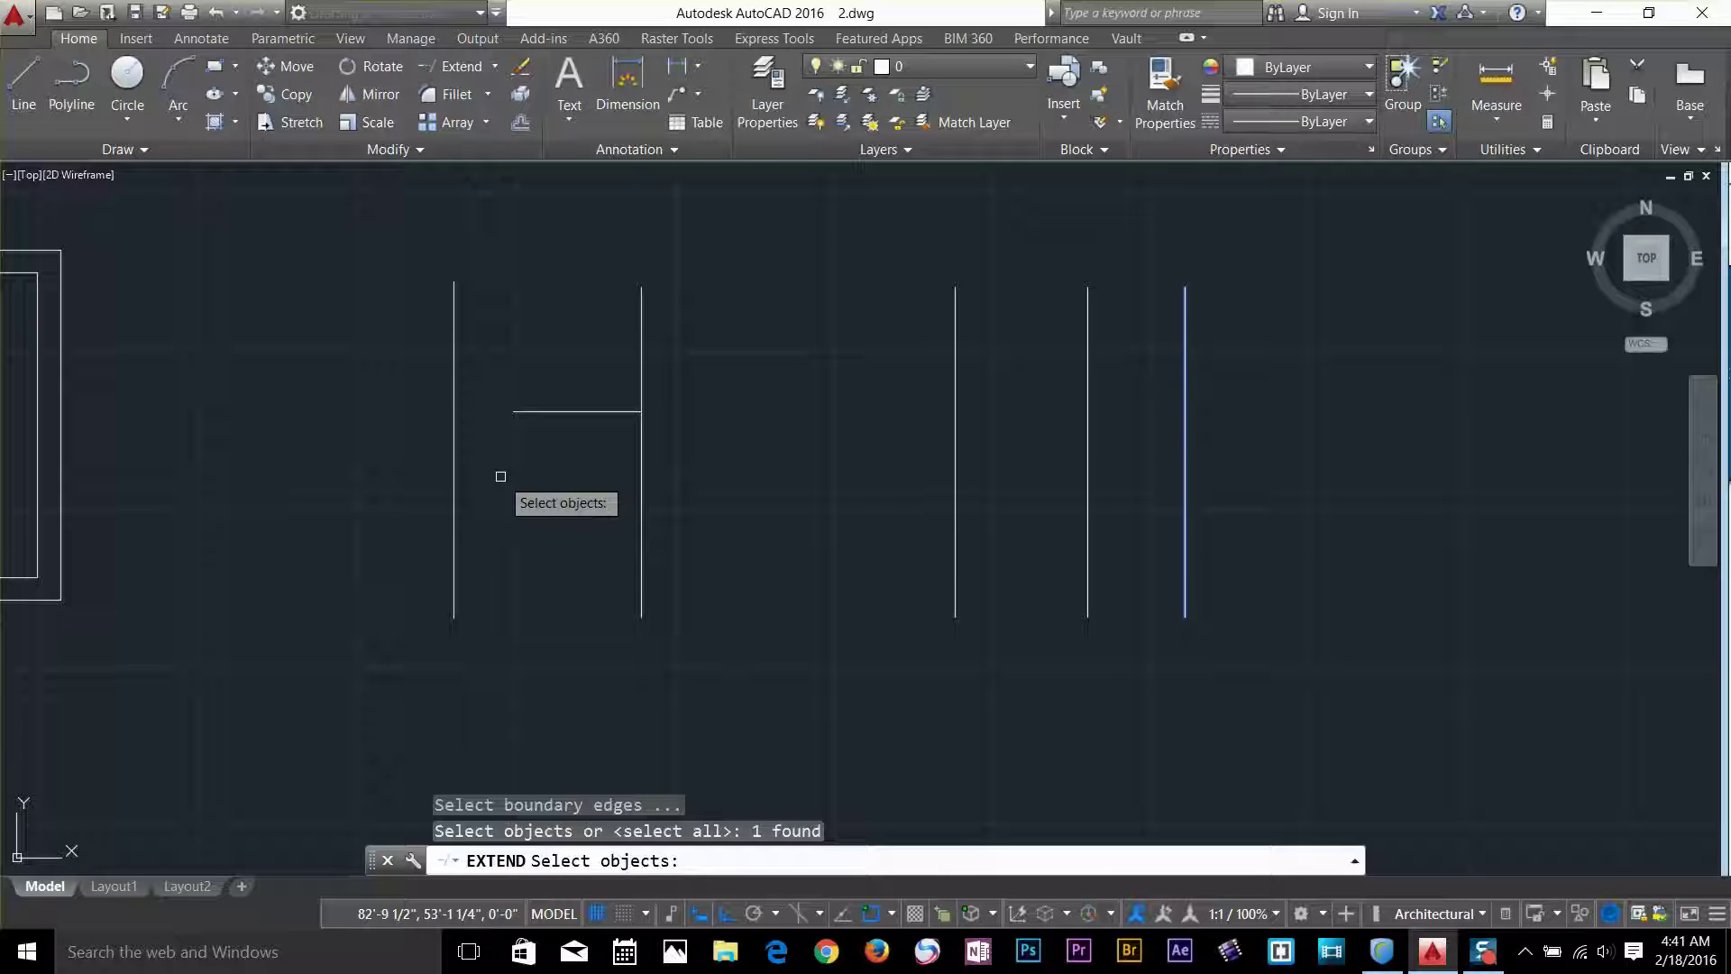
key(Return)
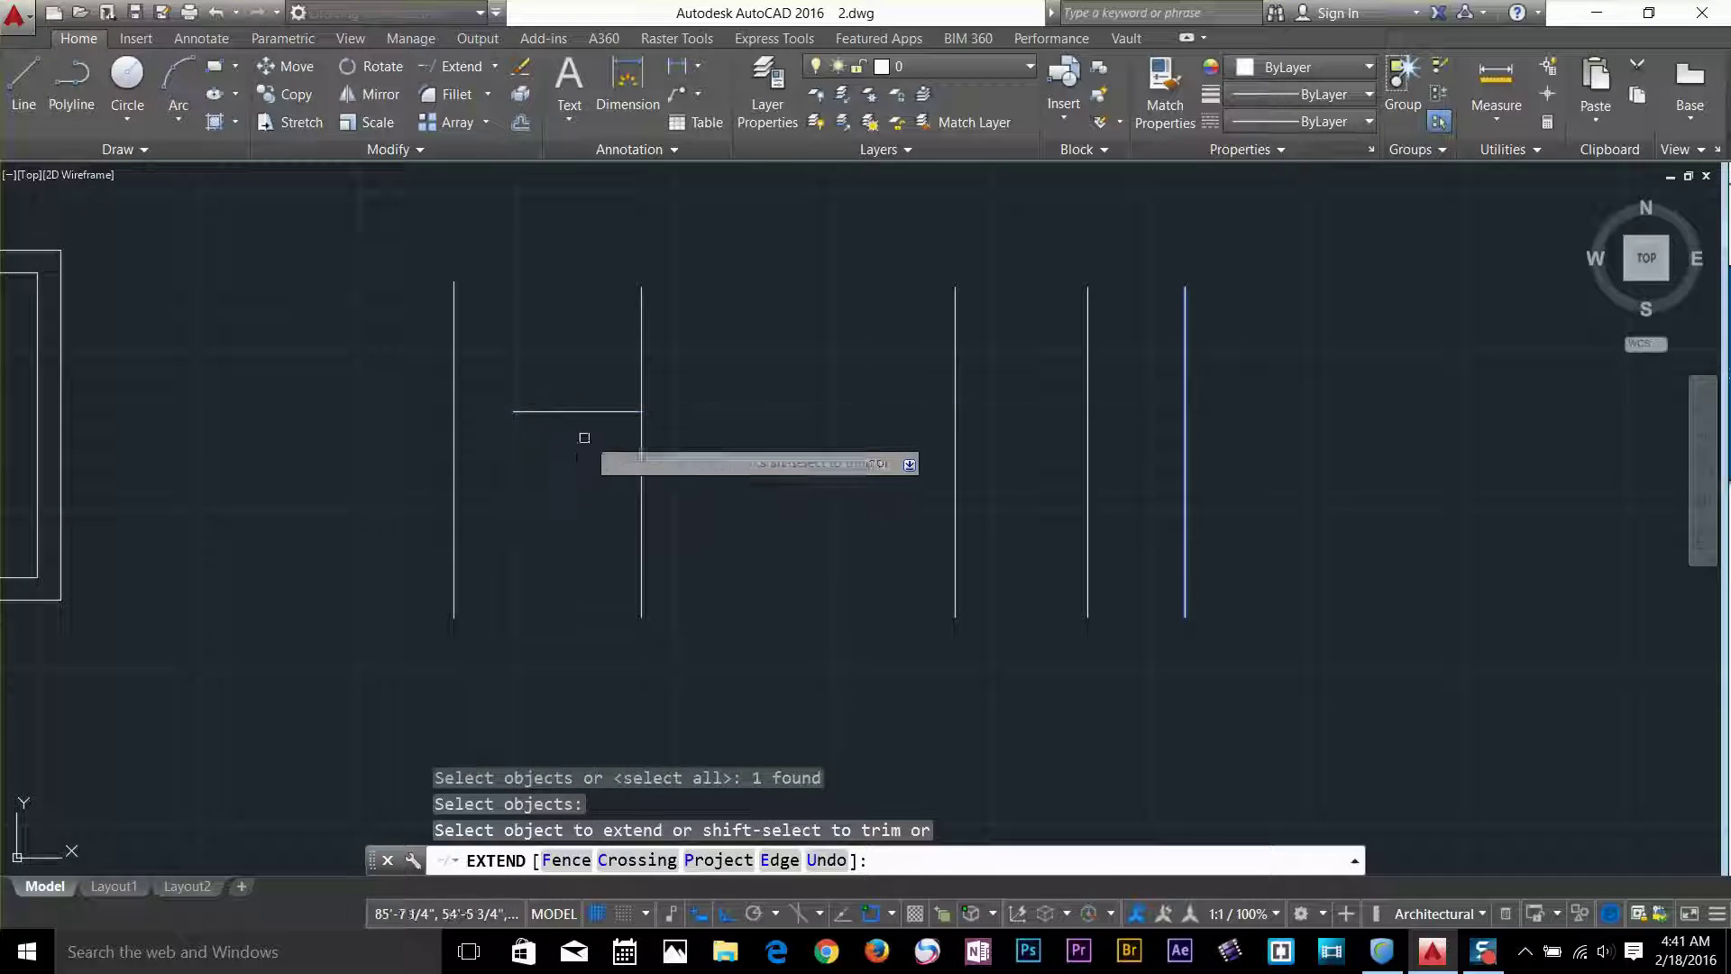
click(610, 412)
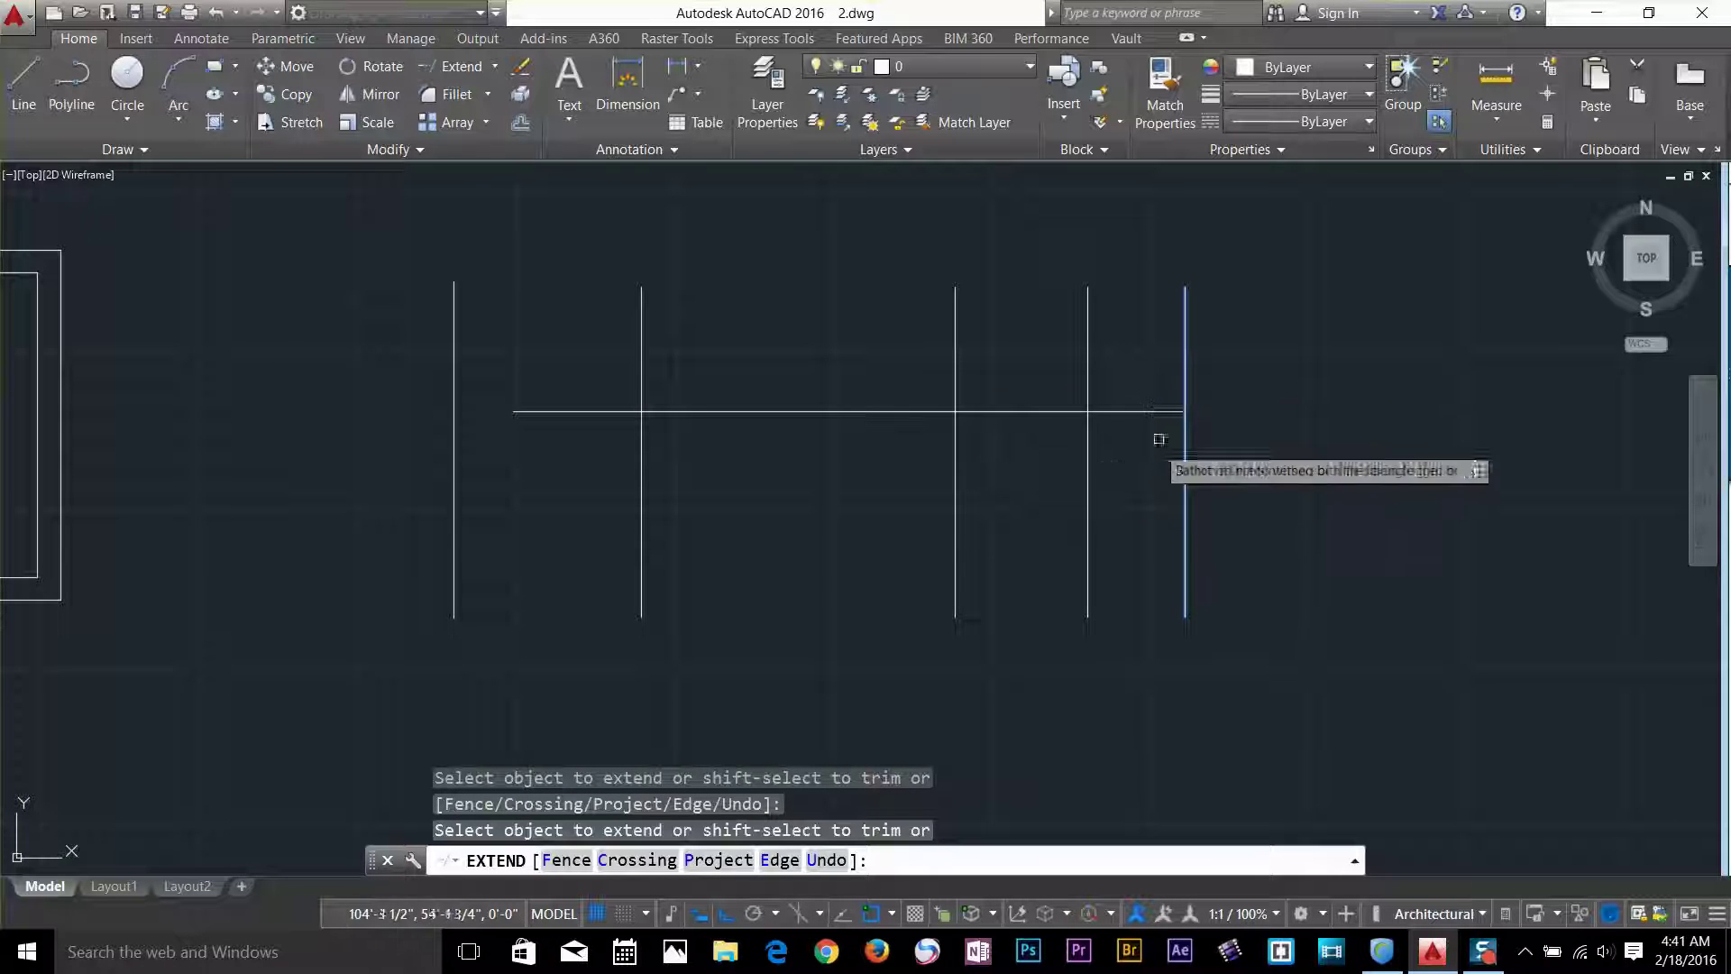
key(Return)
- Undo the horizontal line's direct extension to the rightmost vertical line
scroll(792, 490, down, 4)
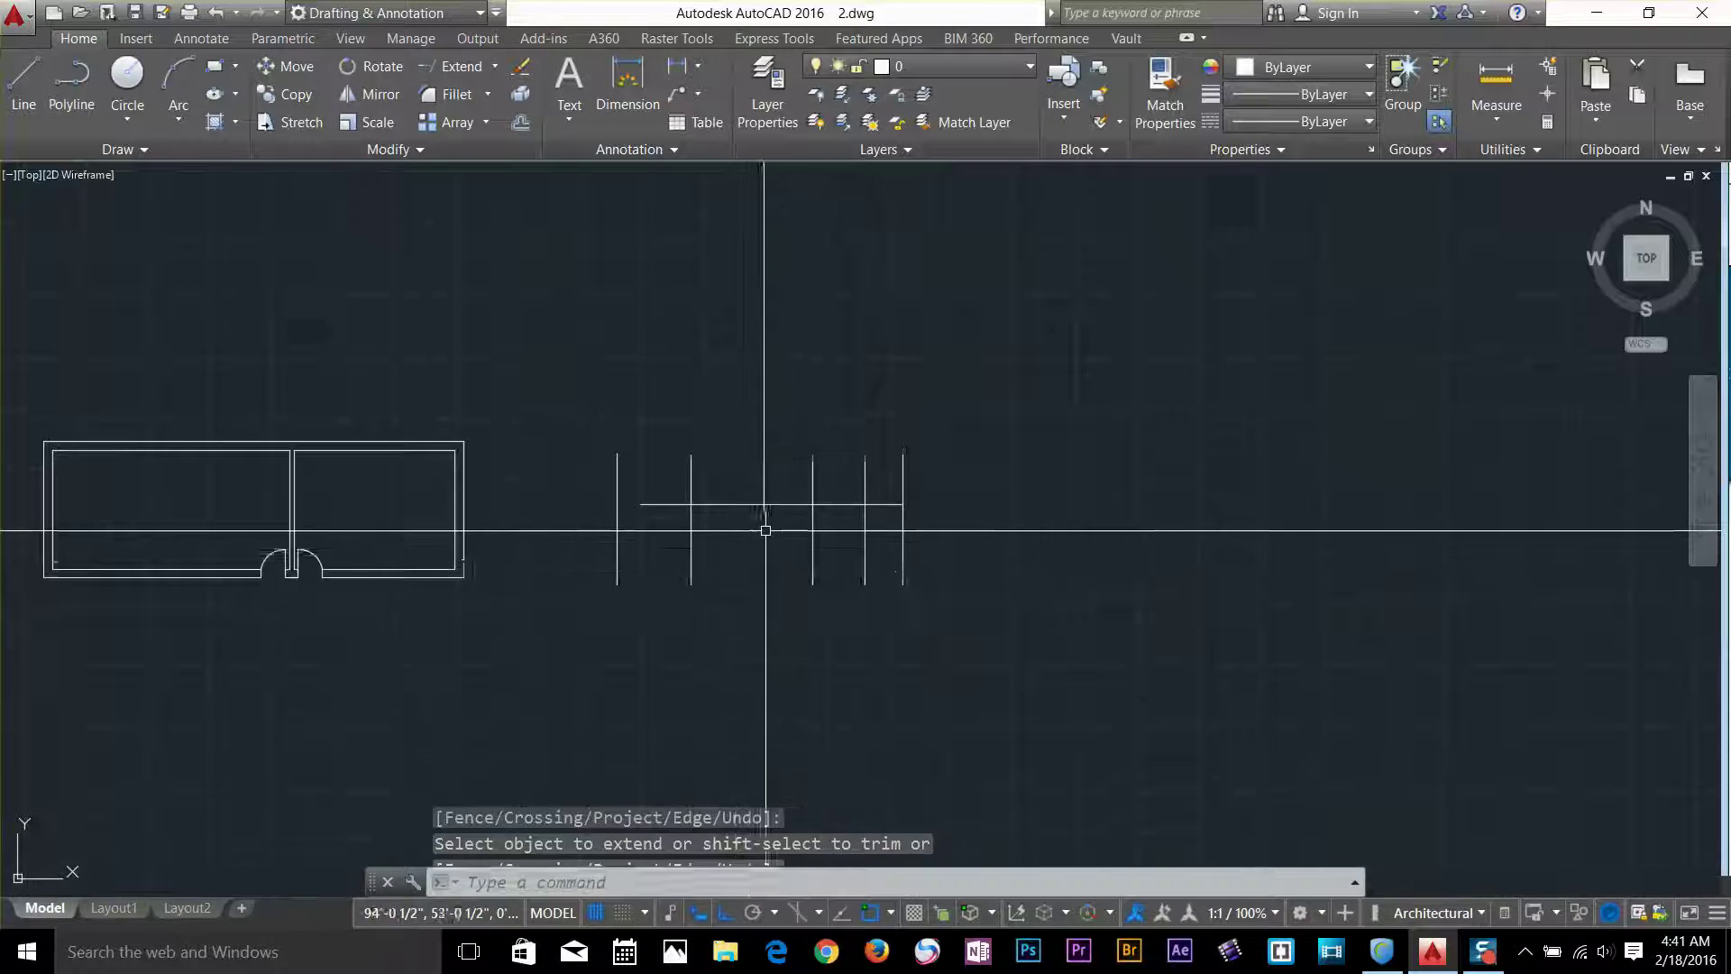
scroll(749, 536, up, 4)
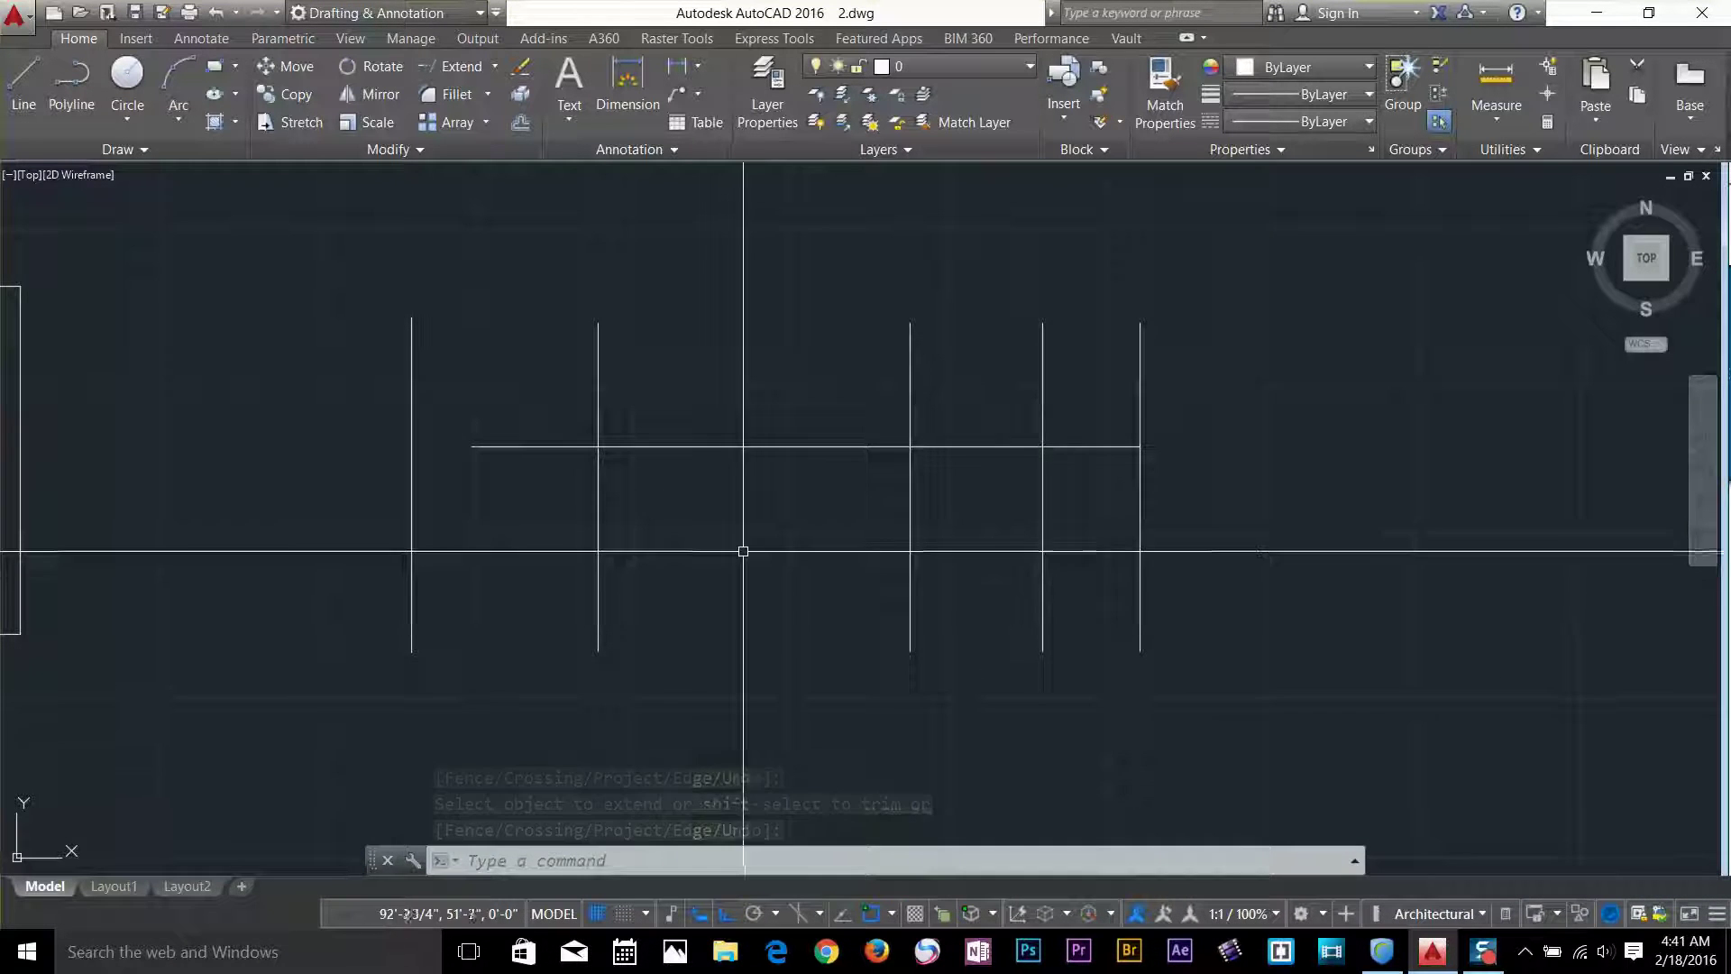
text(u)
key(Return)
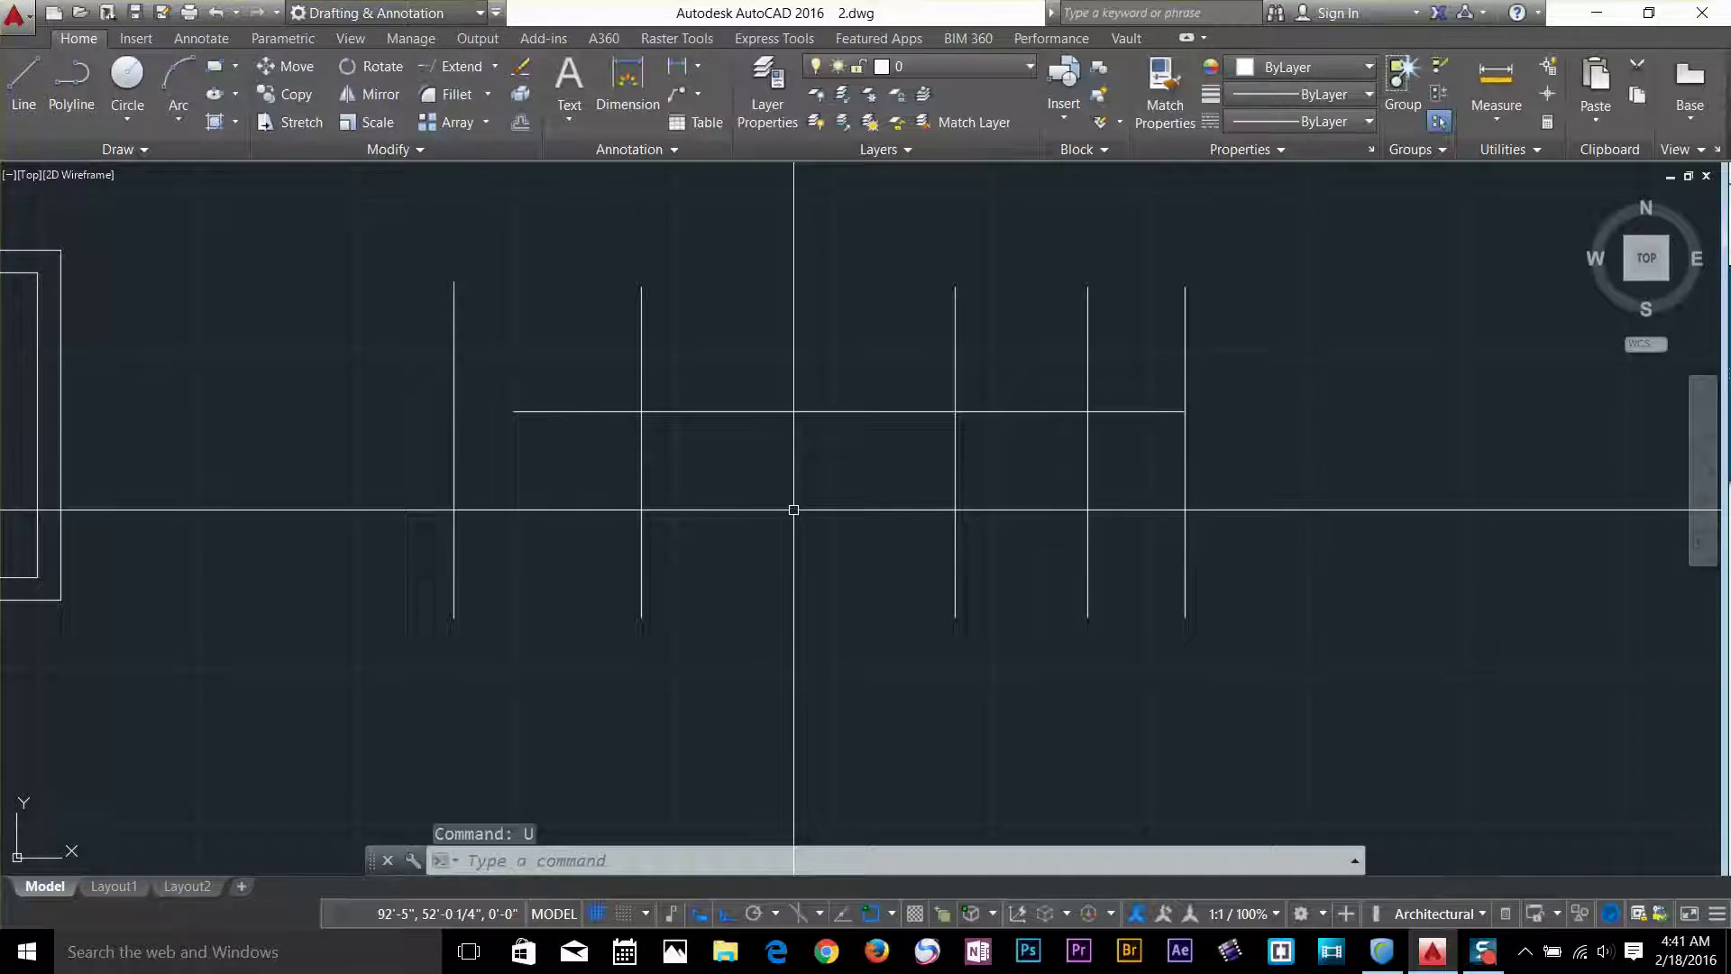
text(u)
key(Return)
- Draw a connected stepped line between the second and third vertical lines, running up, right, down and right
text(l)
key(Return)
click(722, 551)
click(722, 382)
click(844, 381)
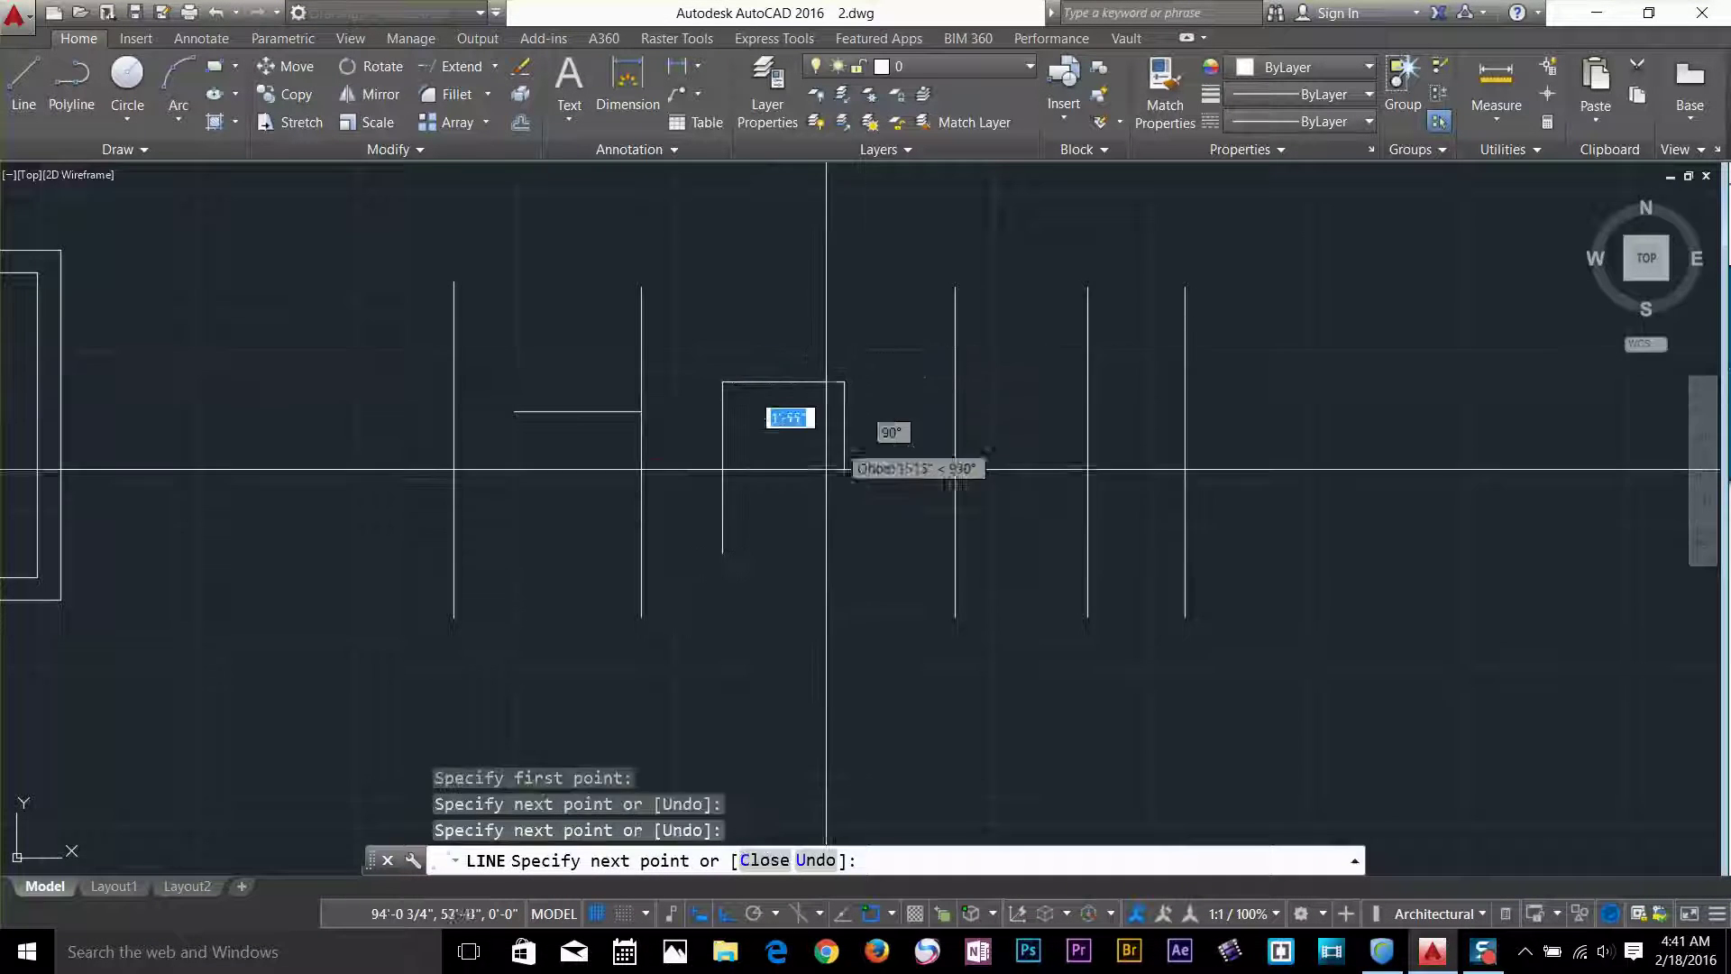
click(844, 496)
click(903, 497)
key(Return)
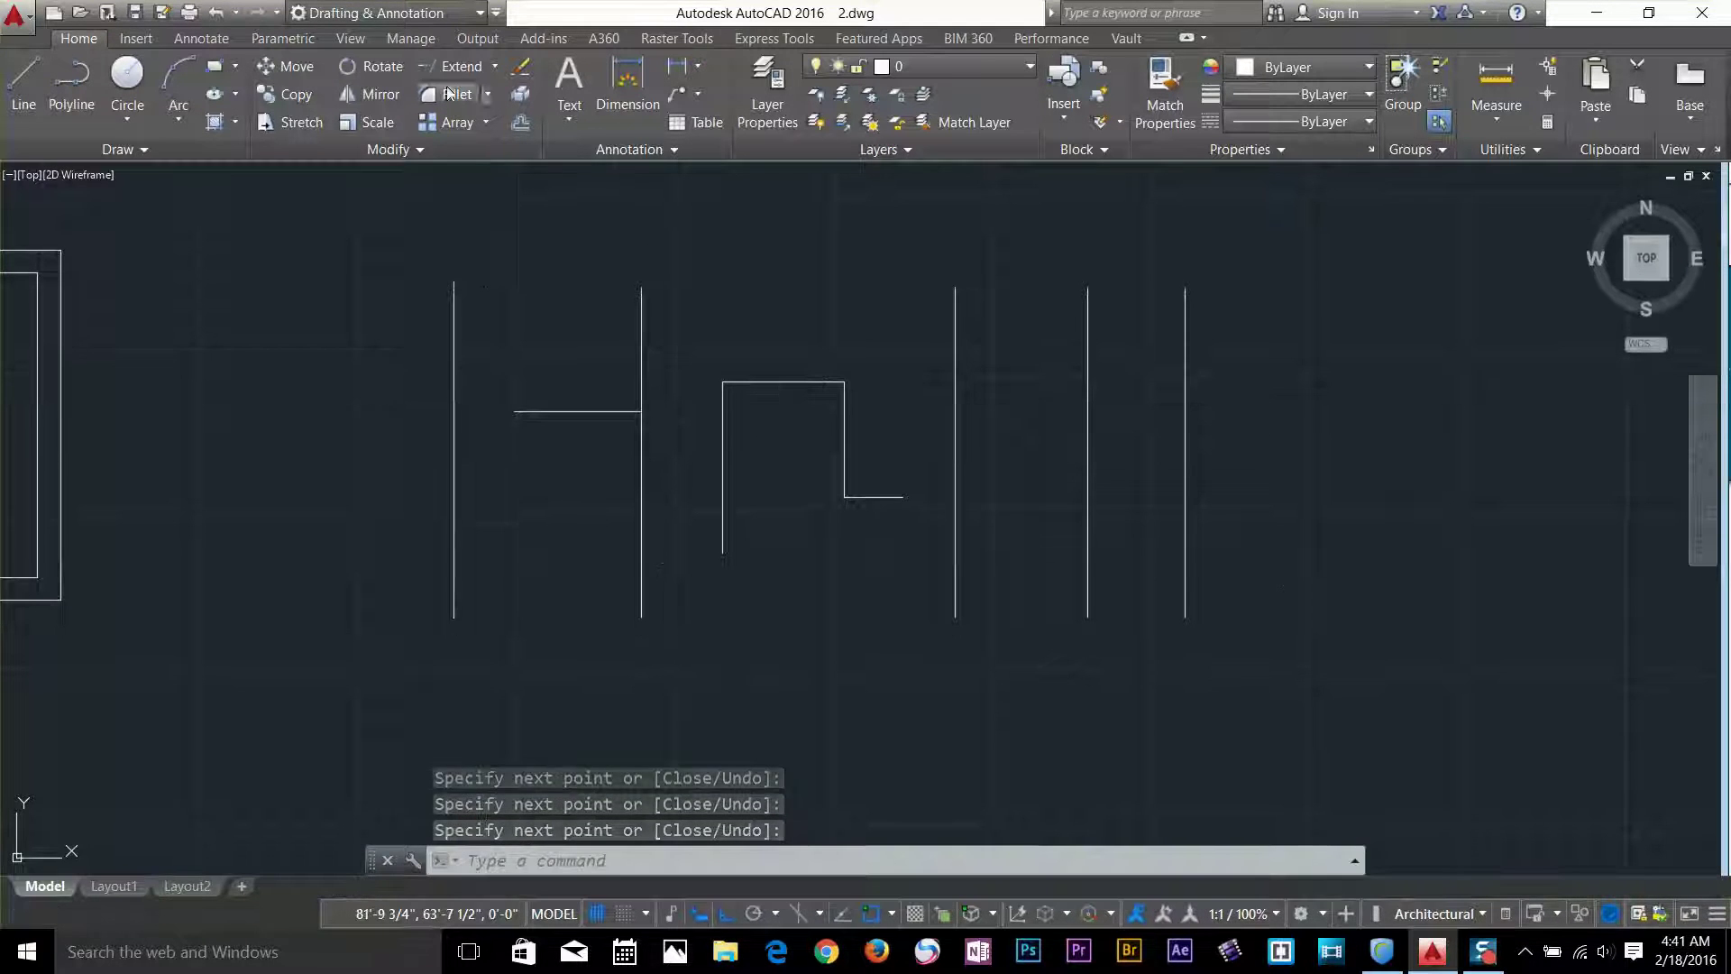
- Try to extend with a Fence selection drawn across the horizontal line, using that line as the boundary edge
click(455, 66)
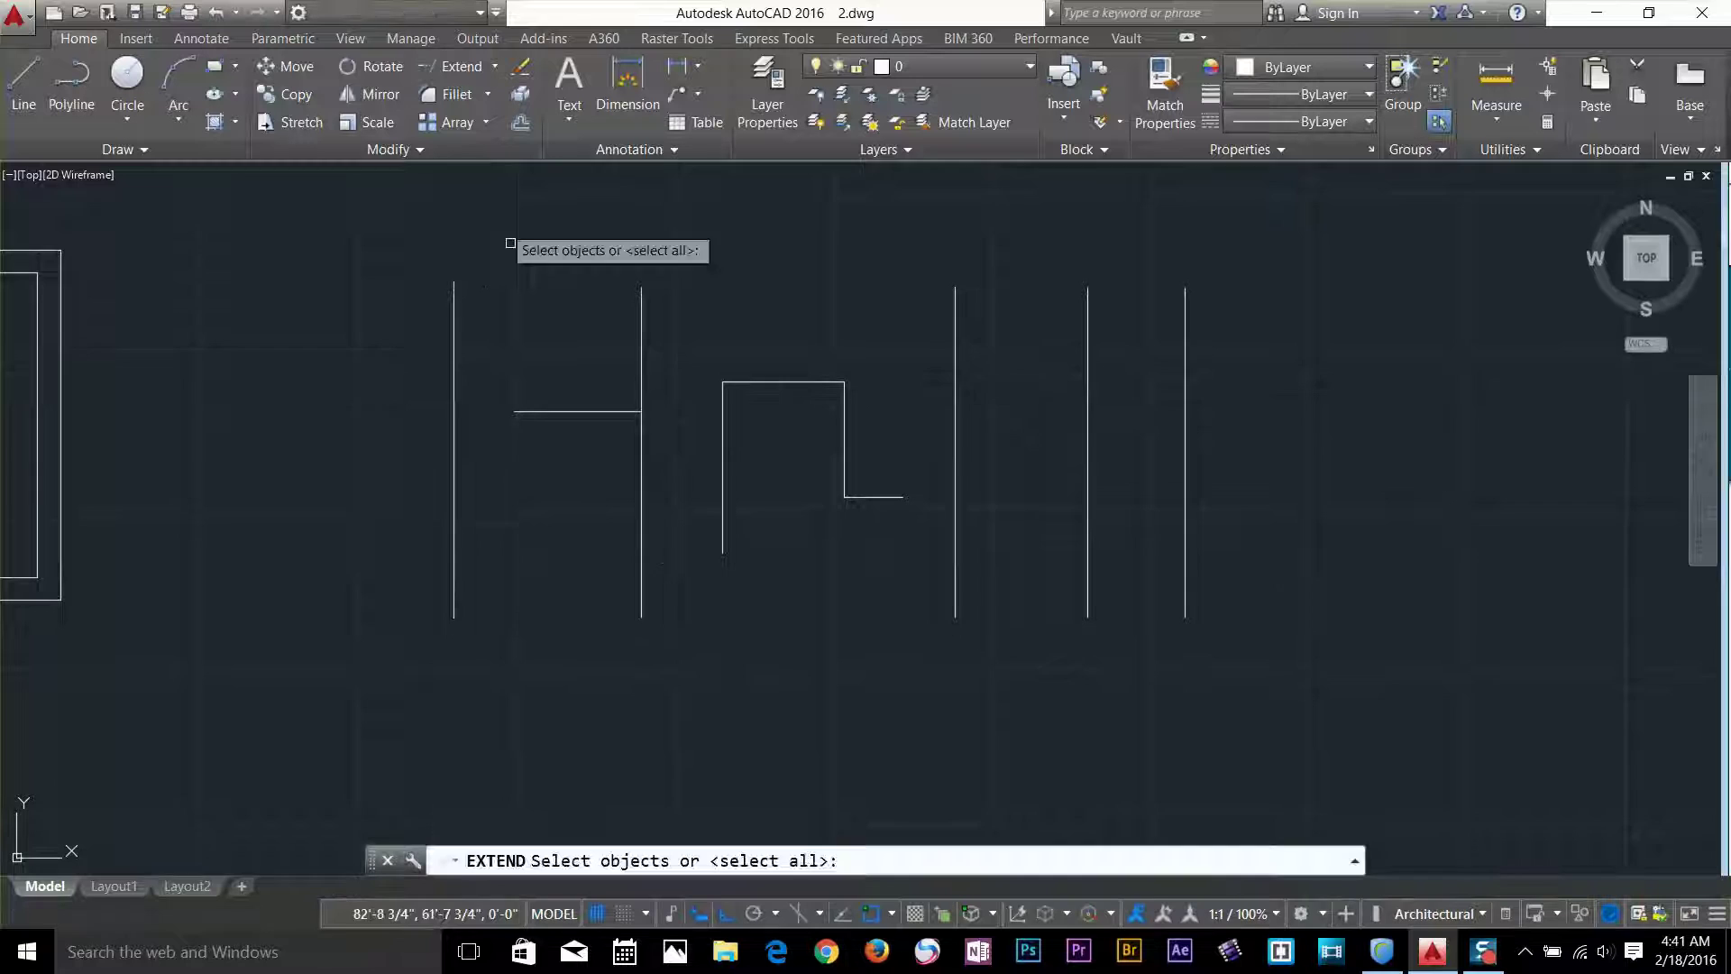
click(599, 411)
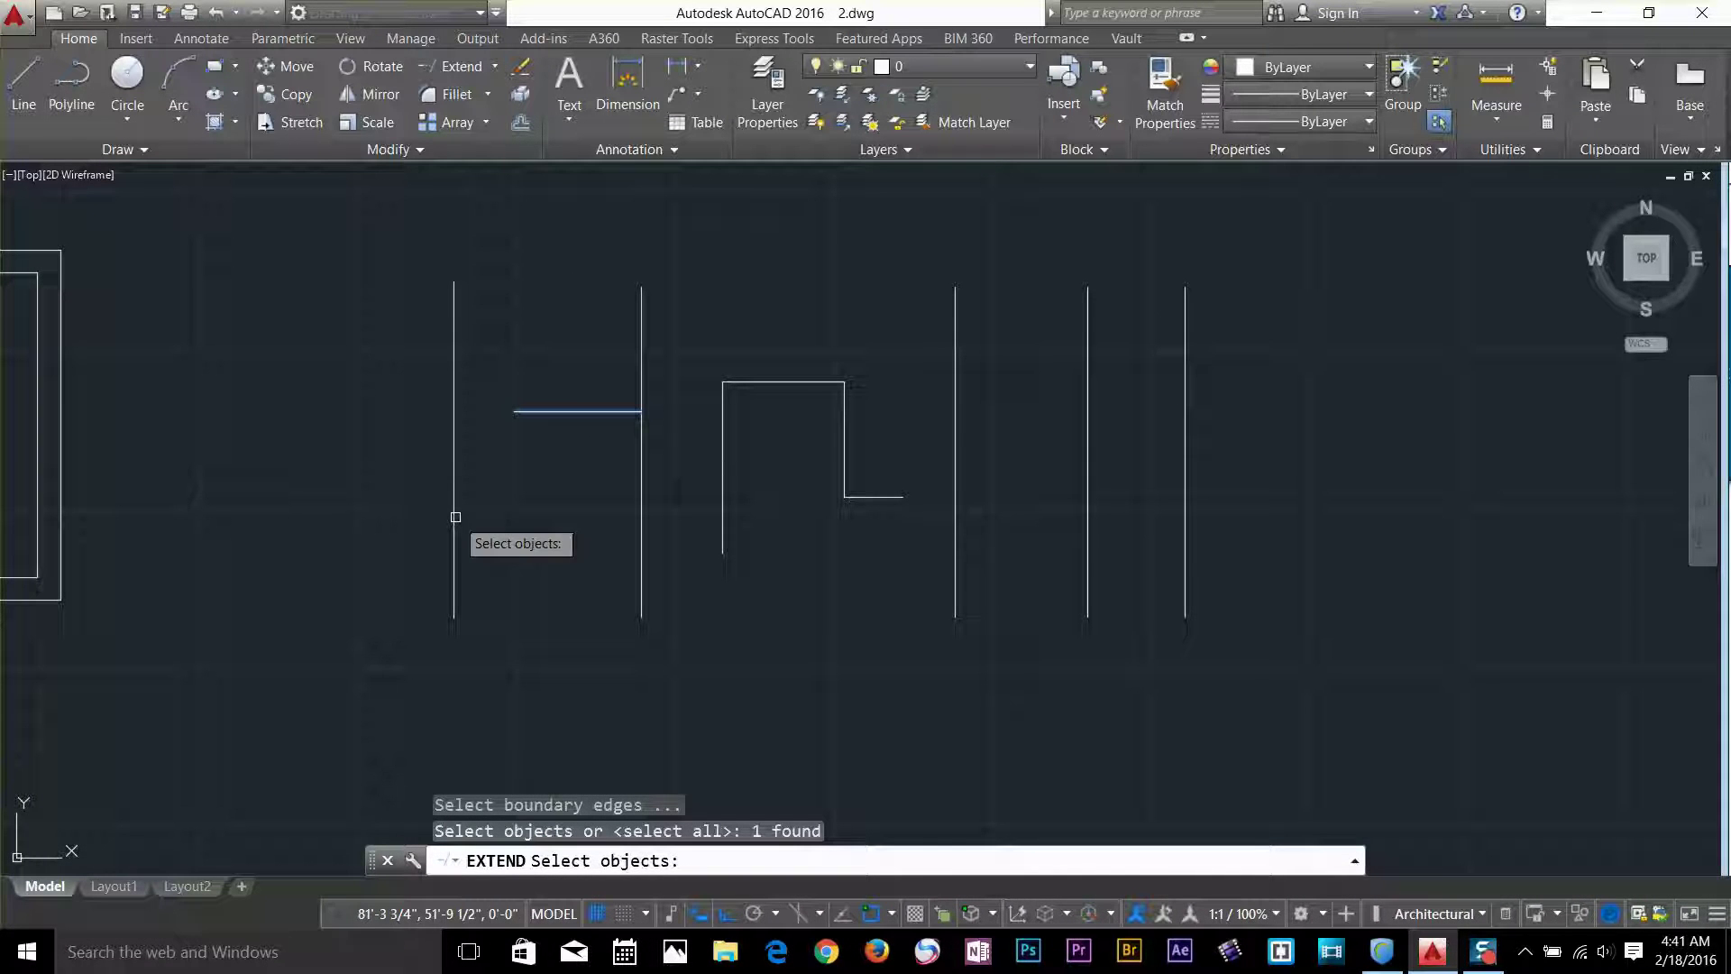
key(Return)
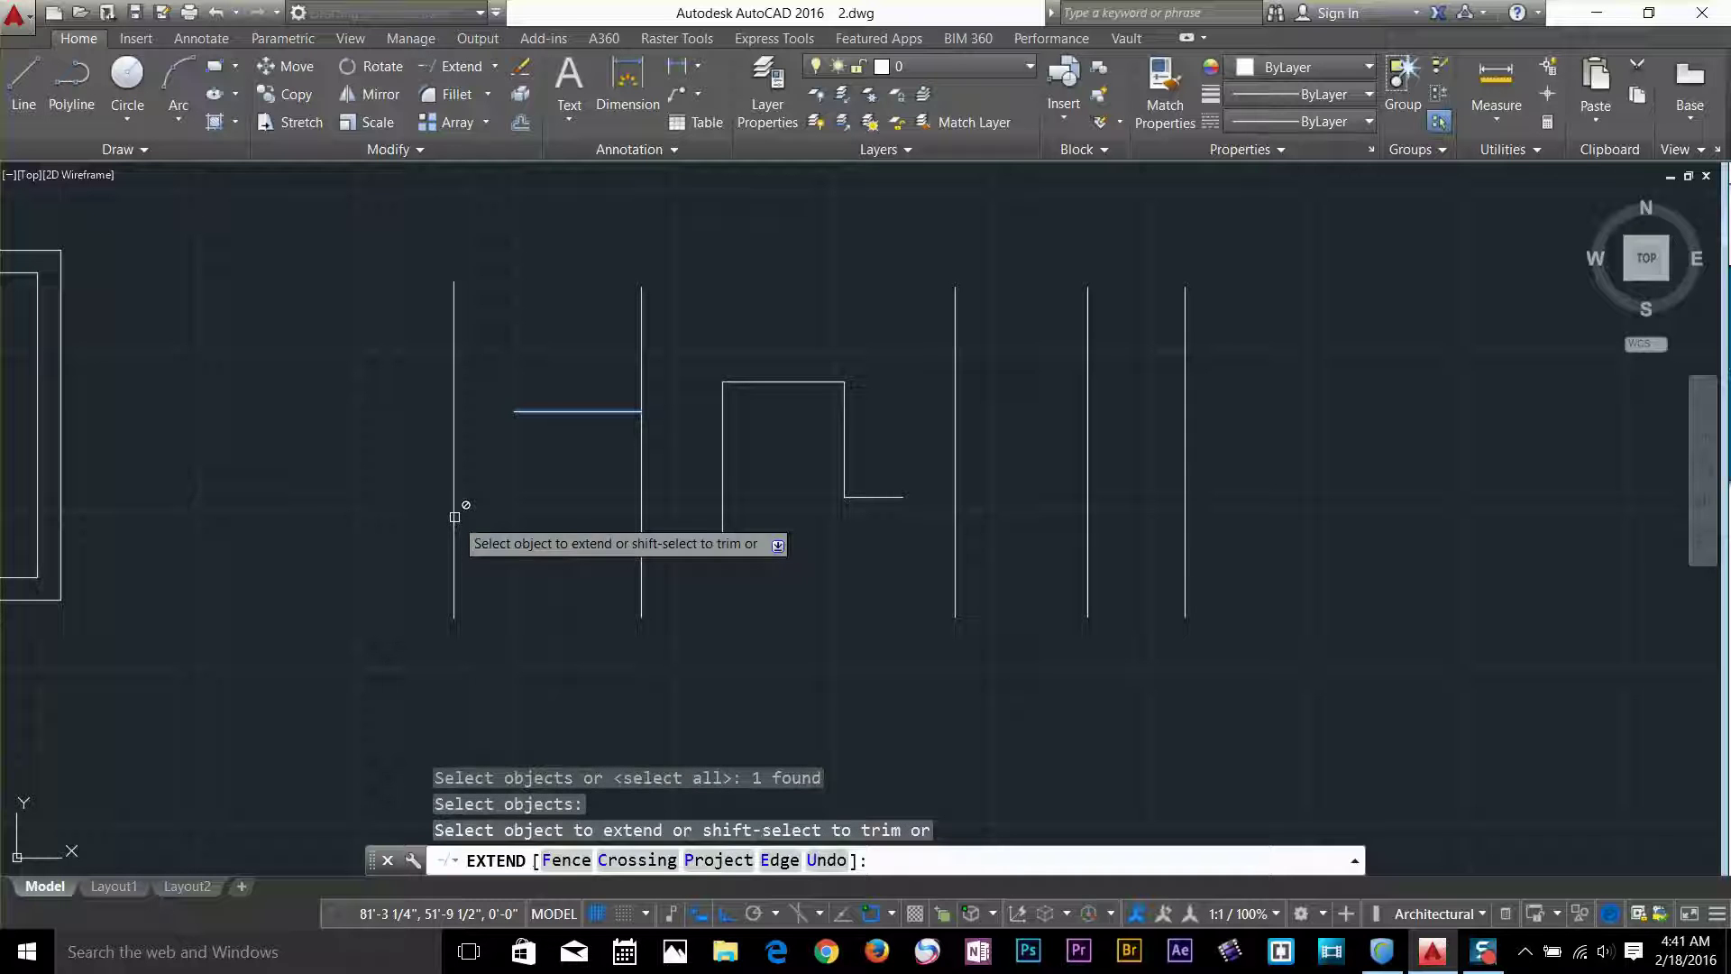
text(f)
key(Return)
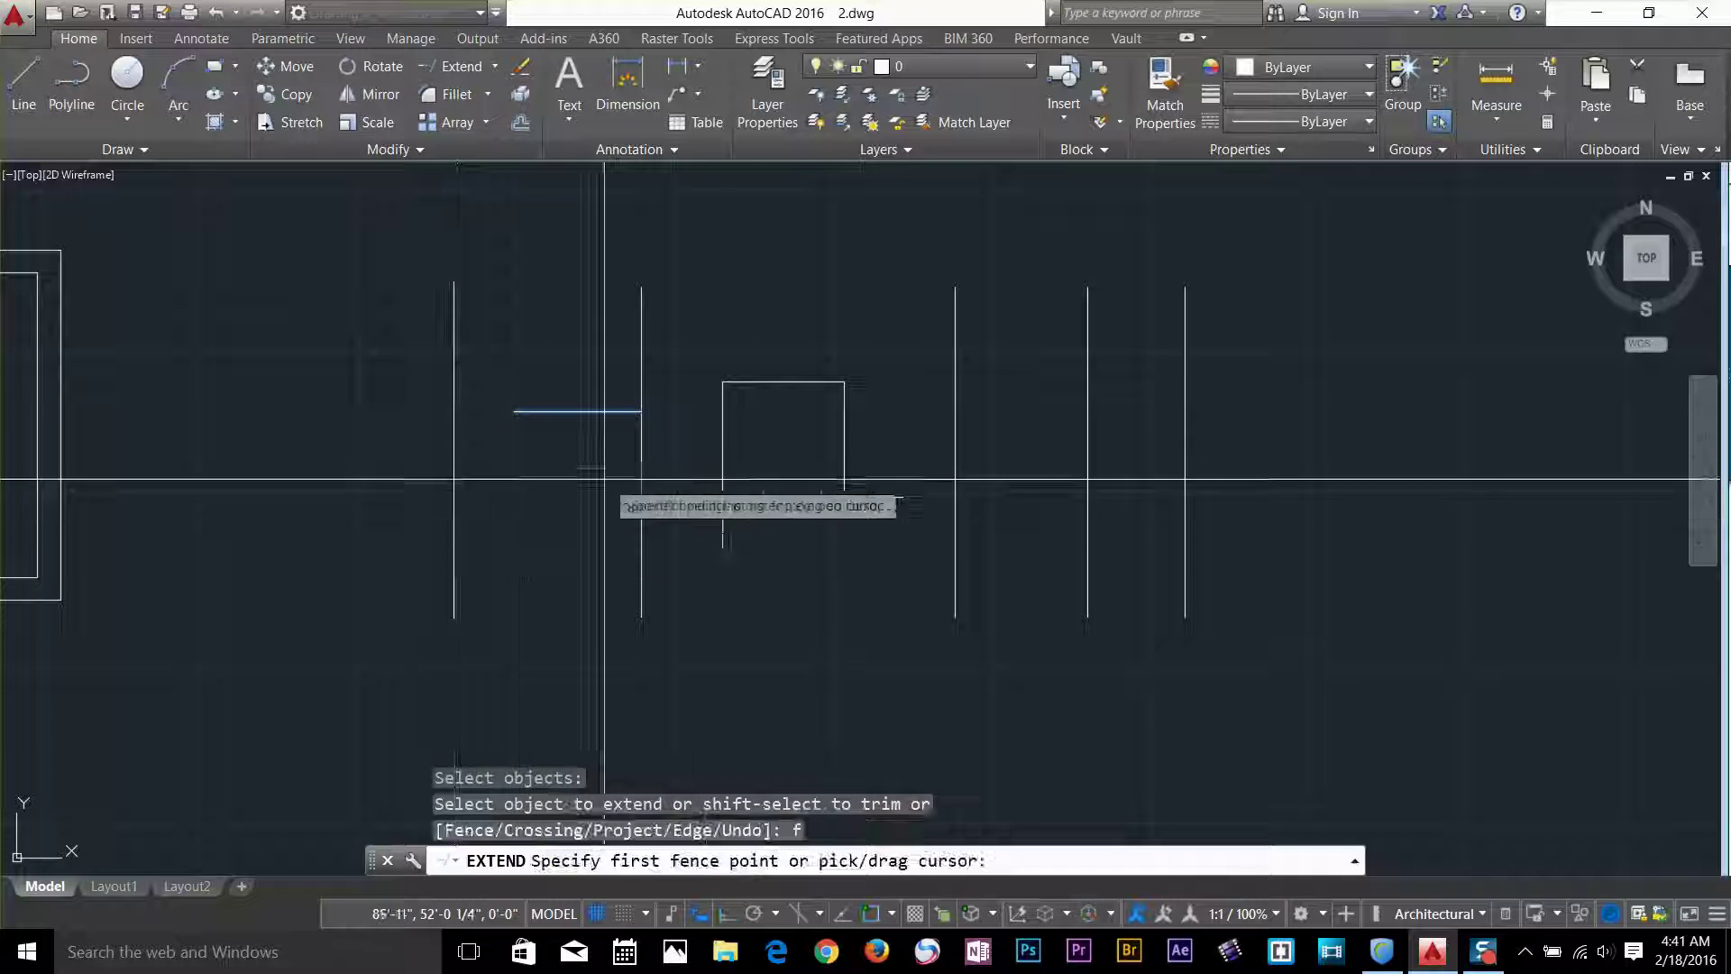
click(620, 428)
click(630, 348)
click(658, 219)
key(Return)
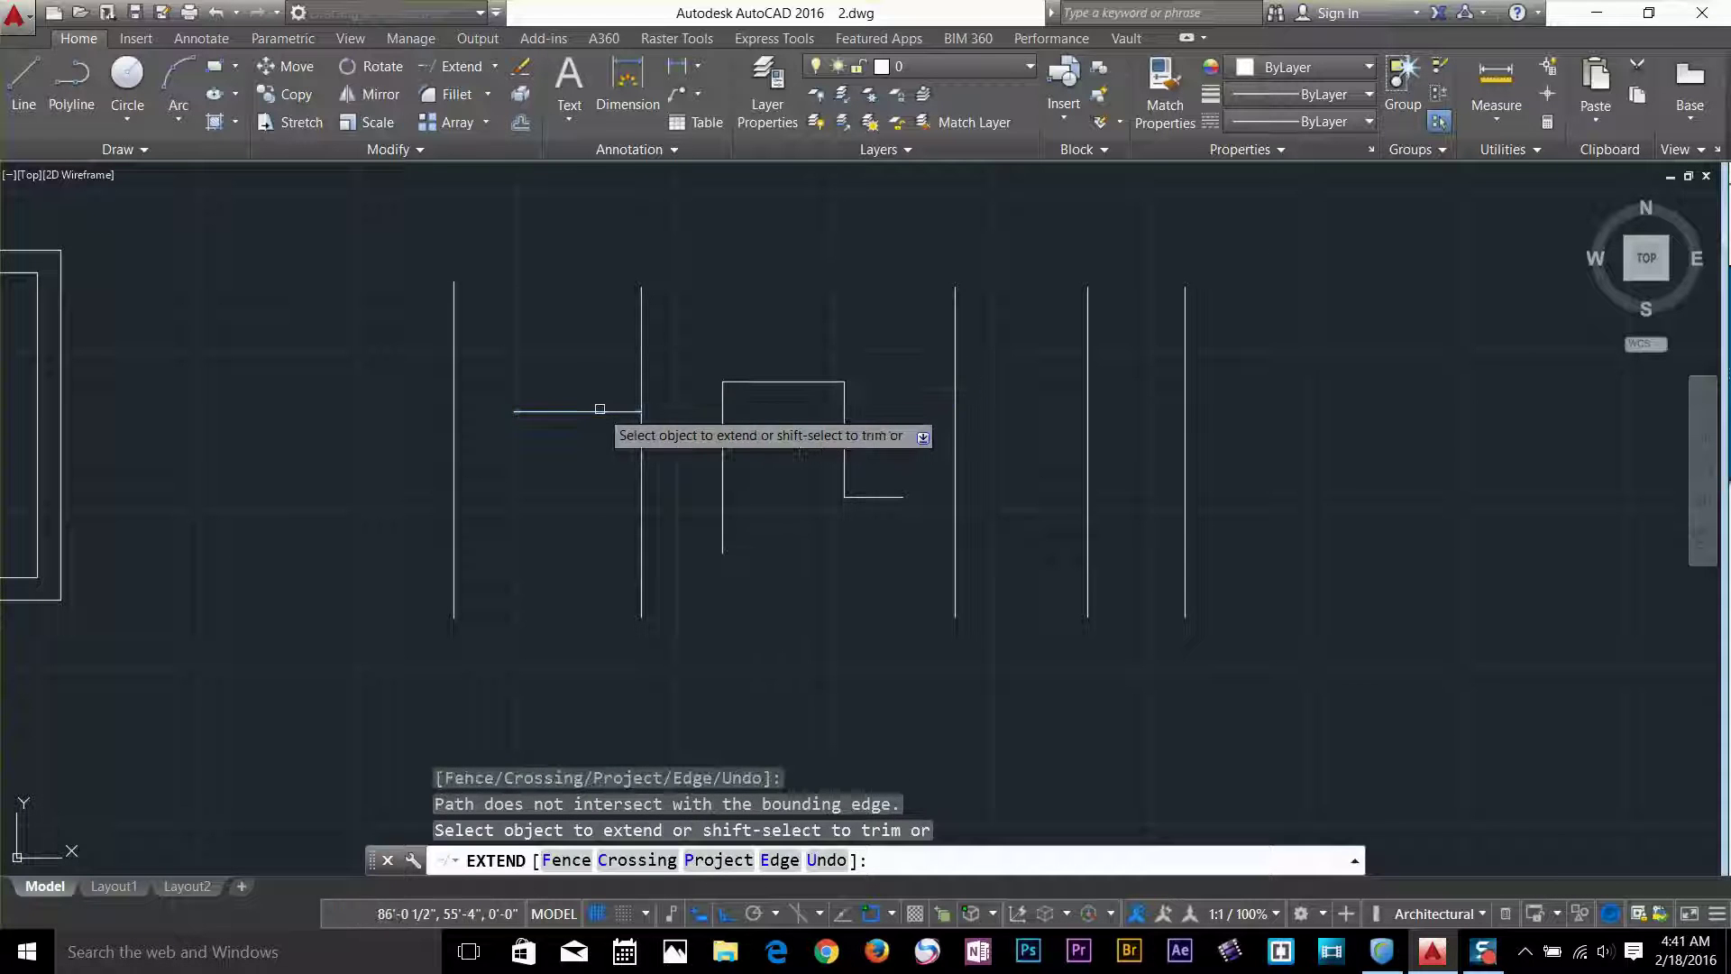
key(Return)
click(624, 410)
key(Escape)
key(Escape)
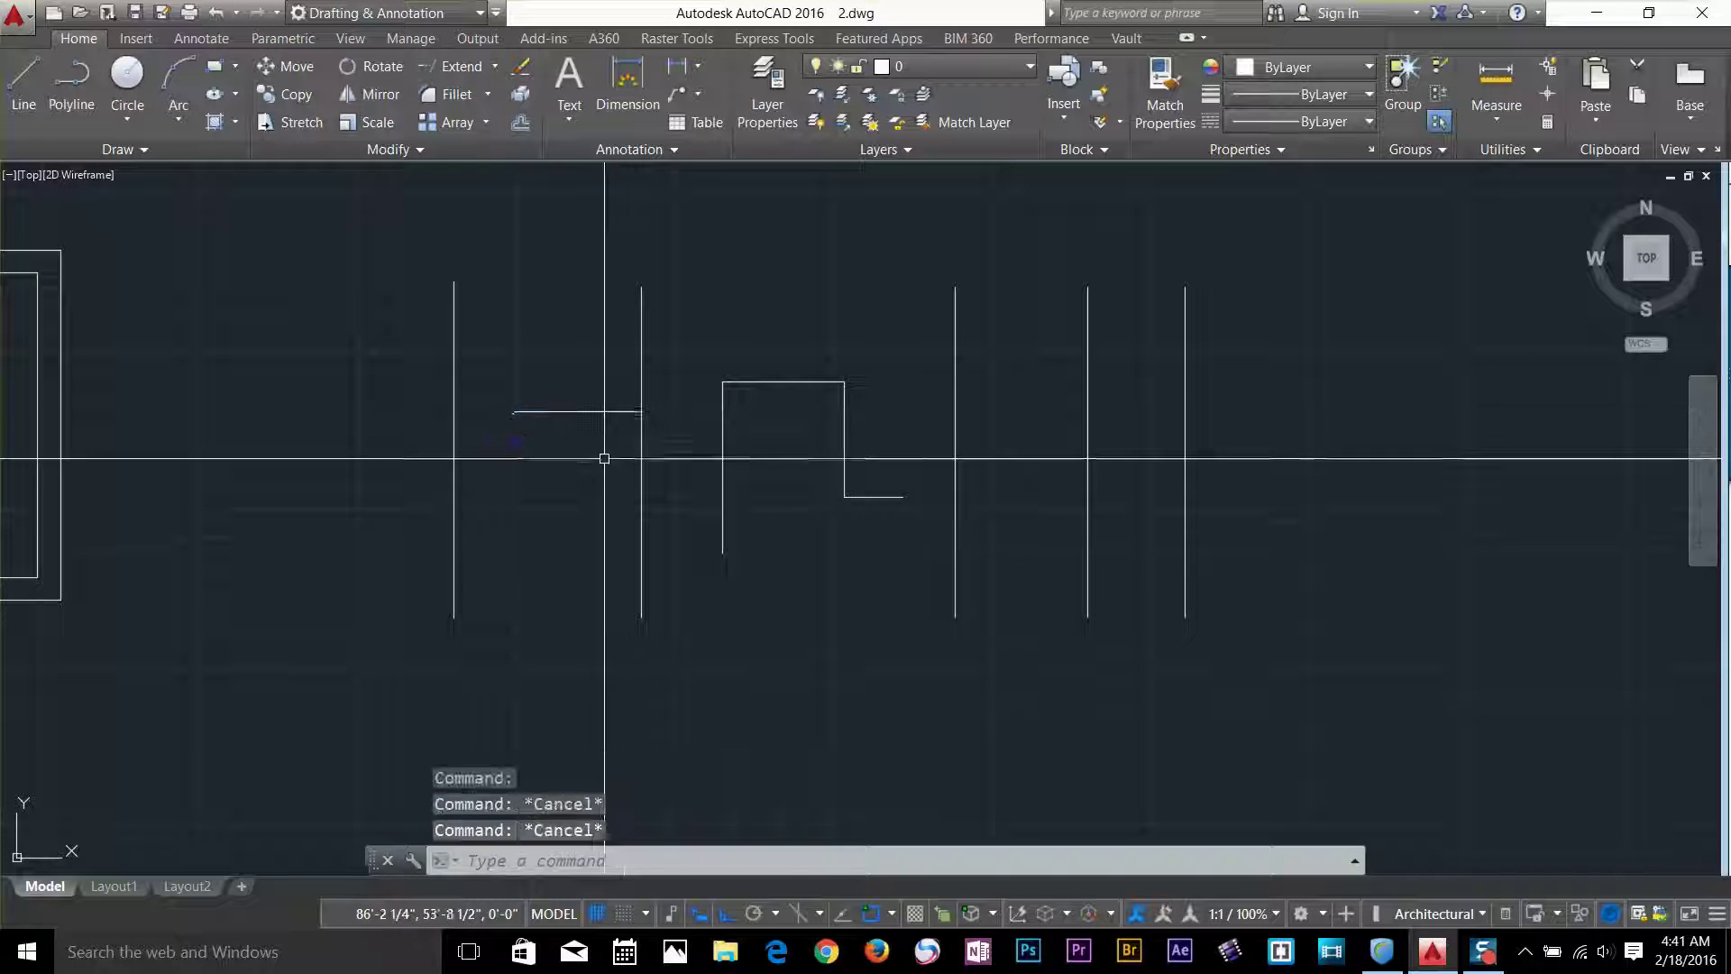
right_click(604, 484)
key(Escape)
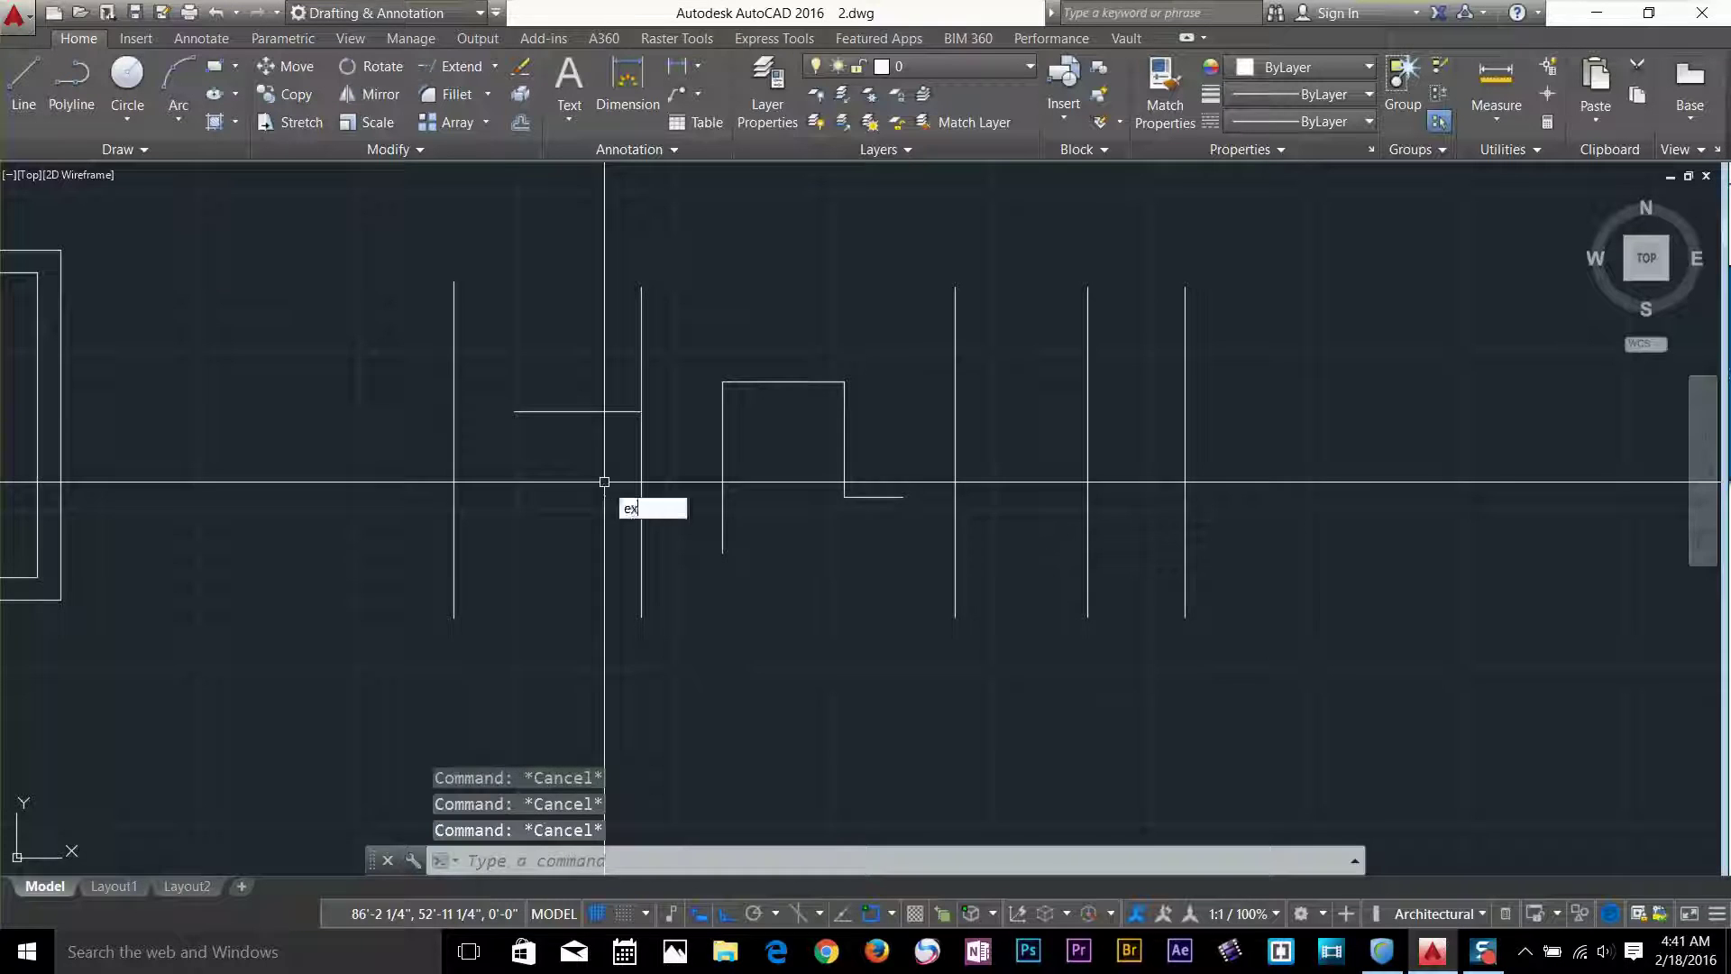
- Extend the horizontal line rightward through the stepped line to the third vertical line, using all objects as boundary edges
key(Return)
key(Return)
click(687, 413)
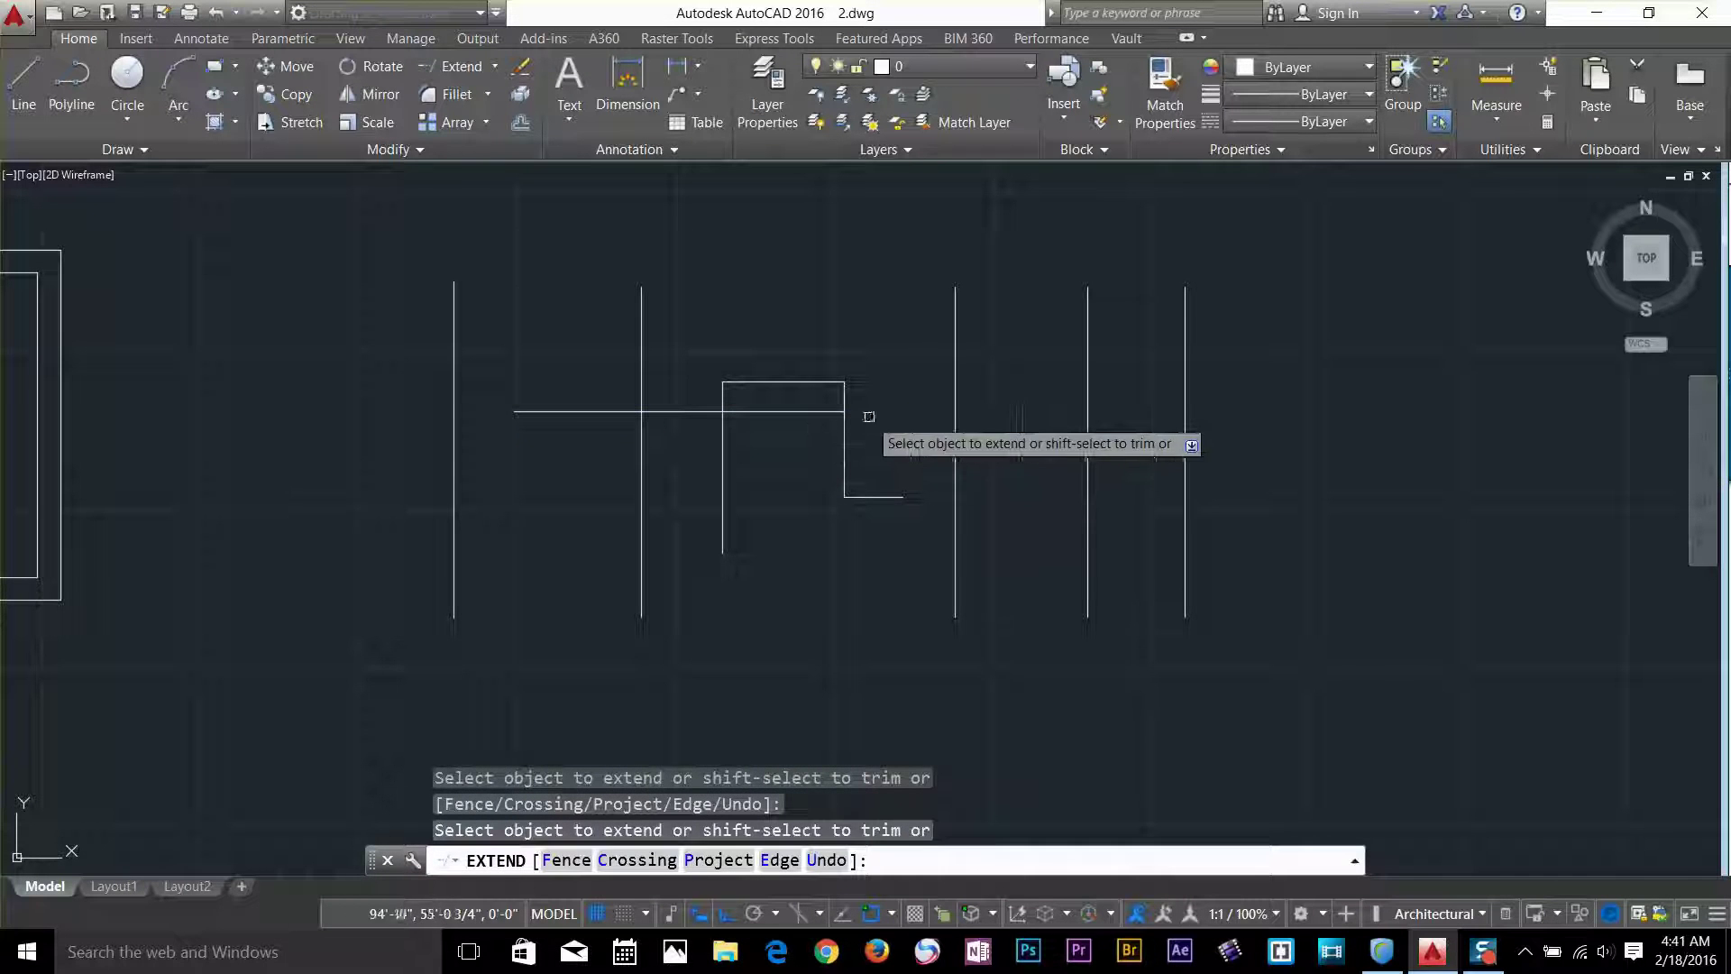
click(827, 415)
double_click(987, 403)
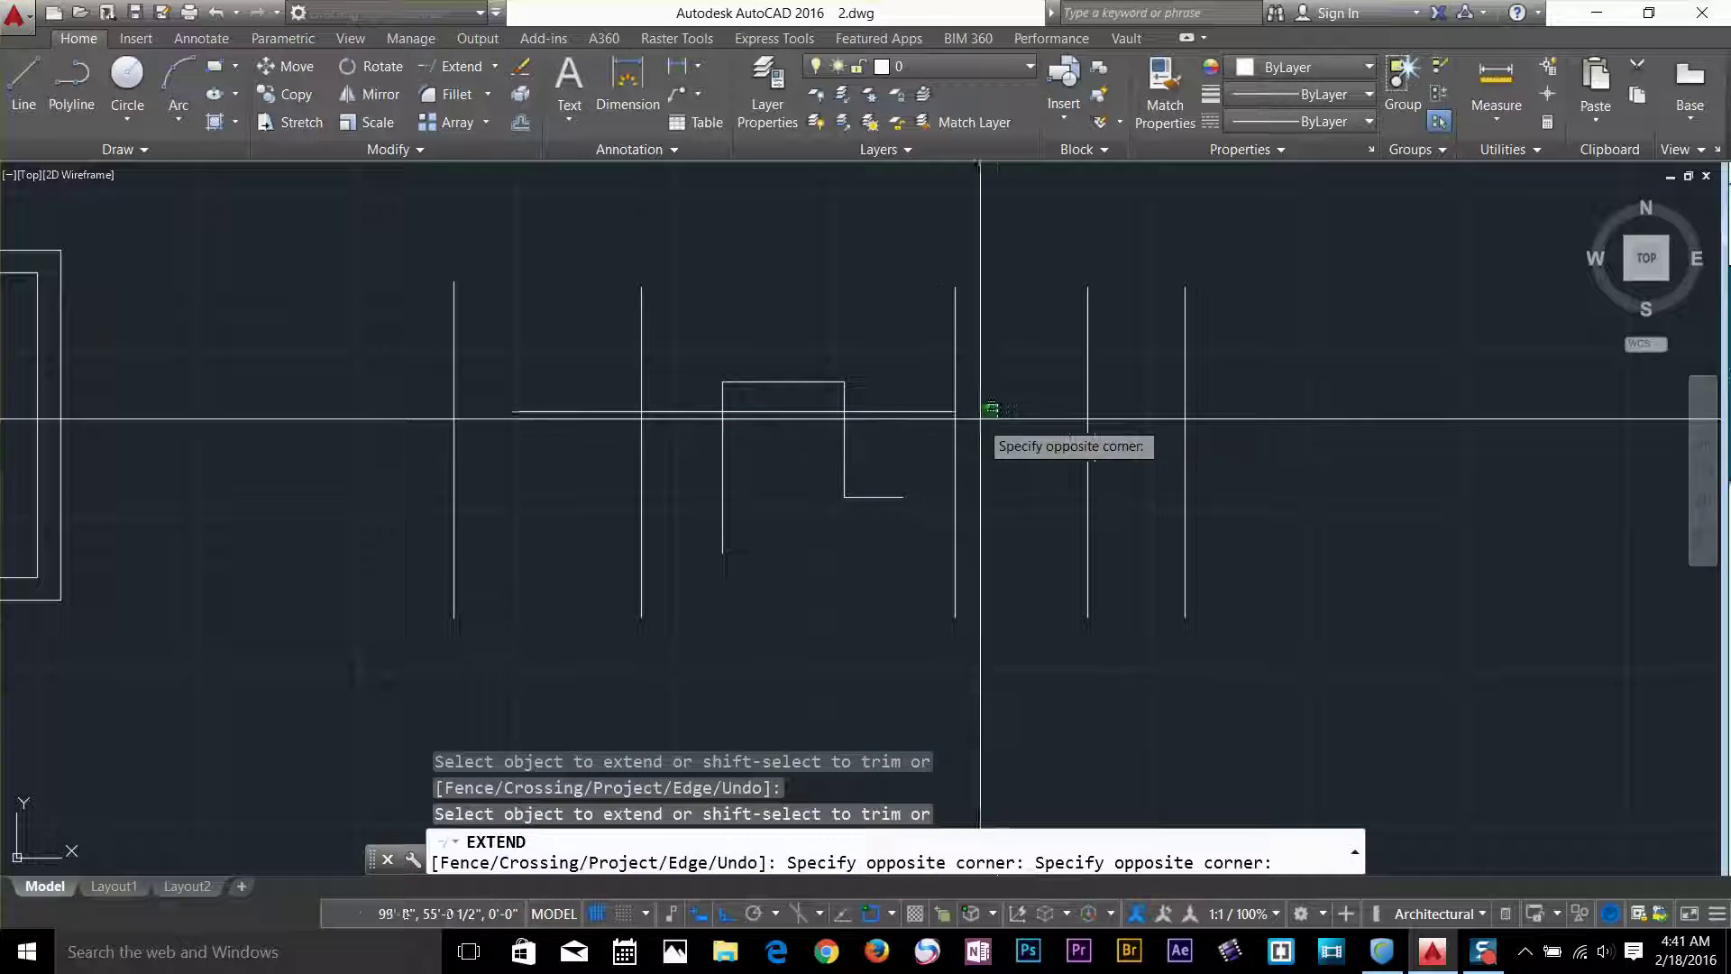
key(Escape)
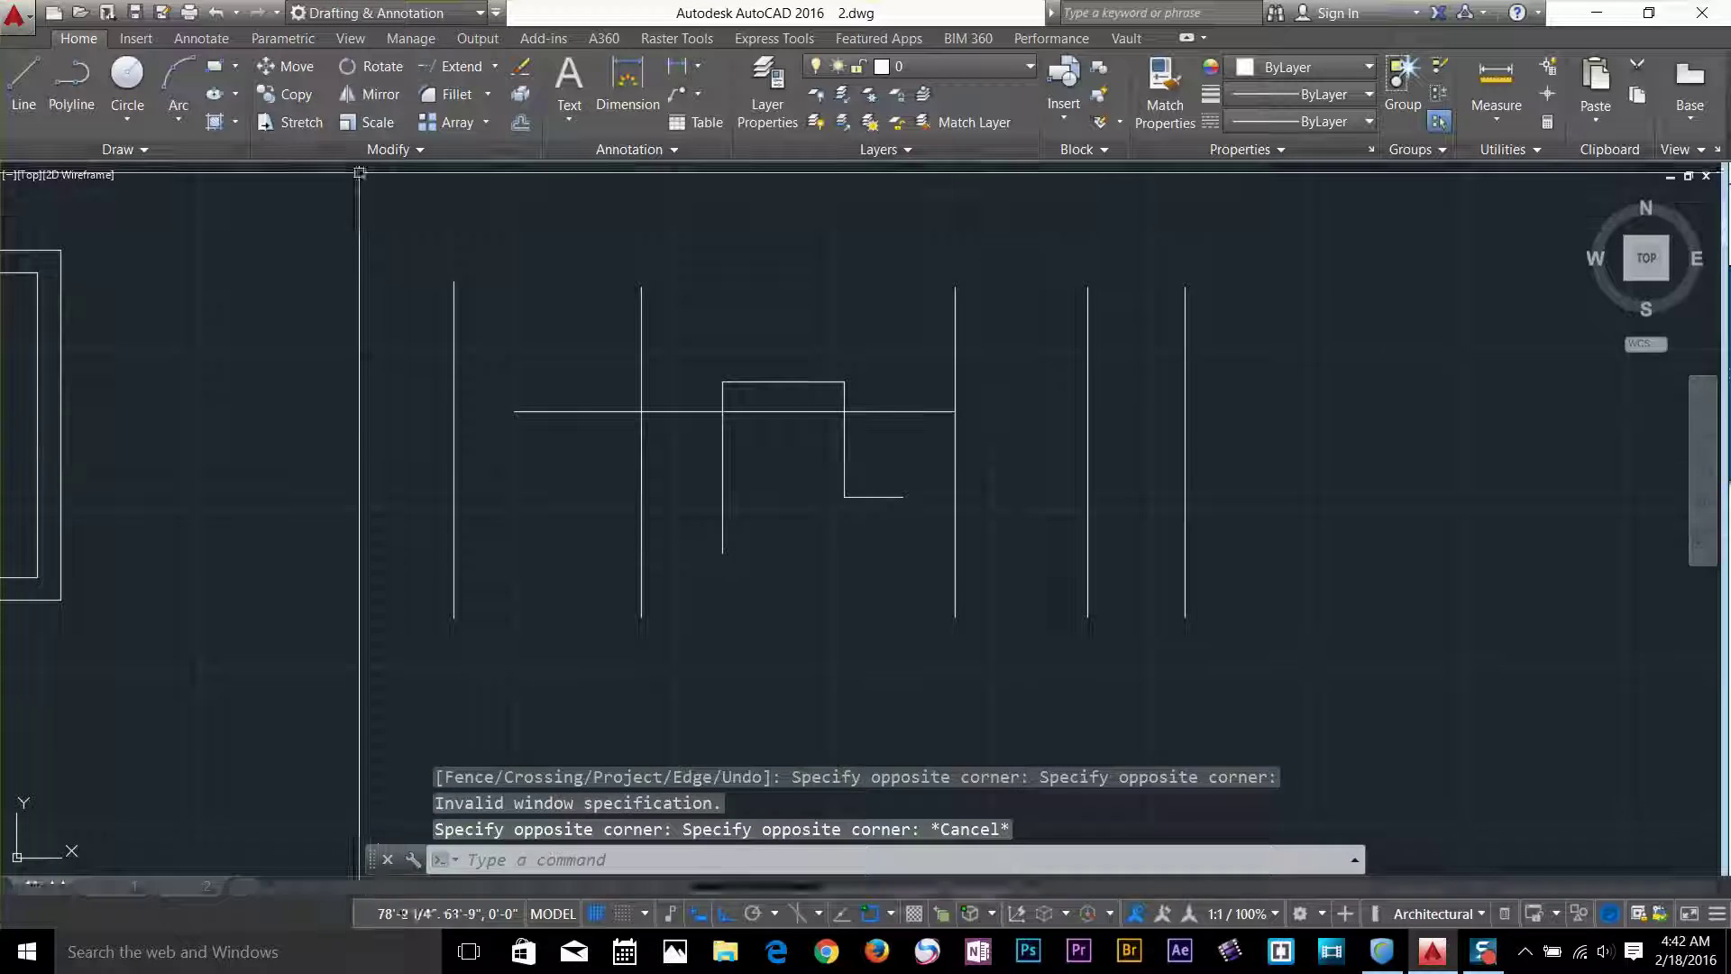
scroll(942, 471, down, 4)
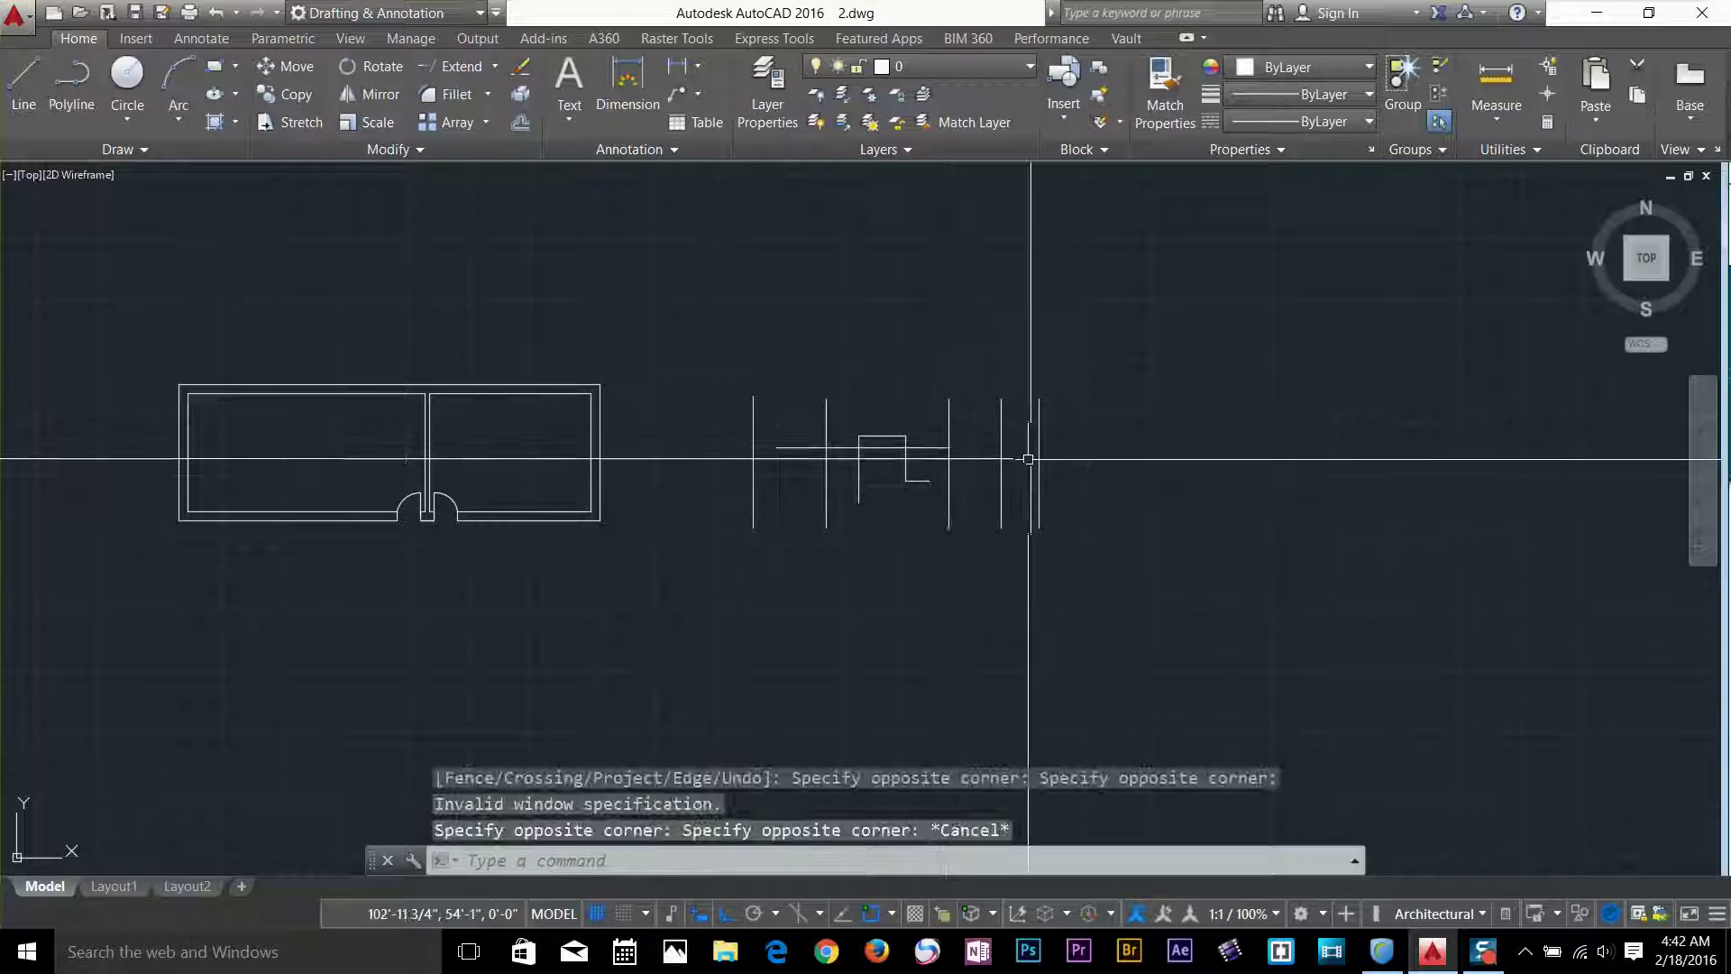
click(1202, 353)
click(708, 563)
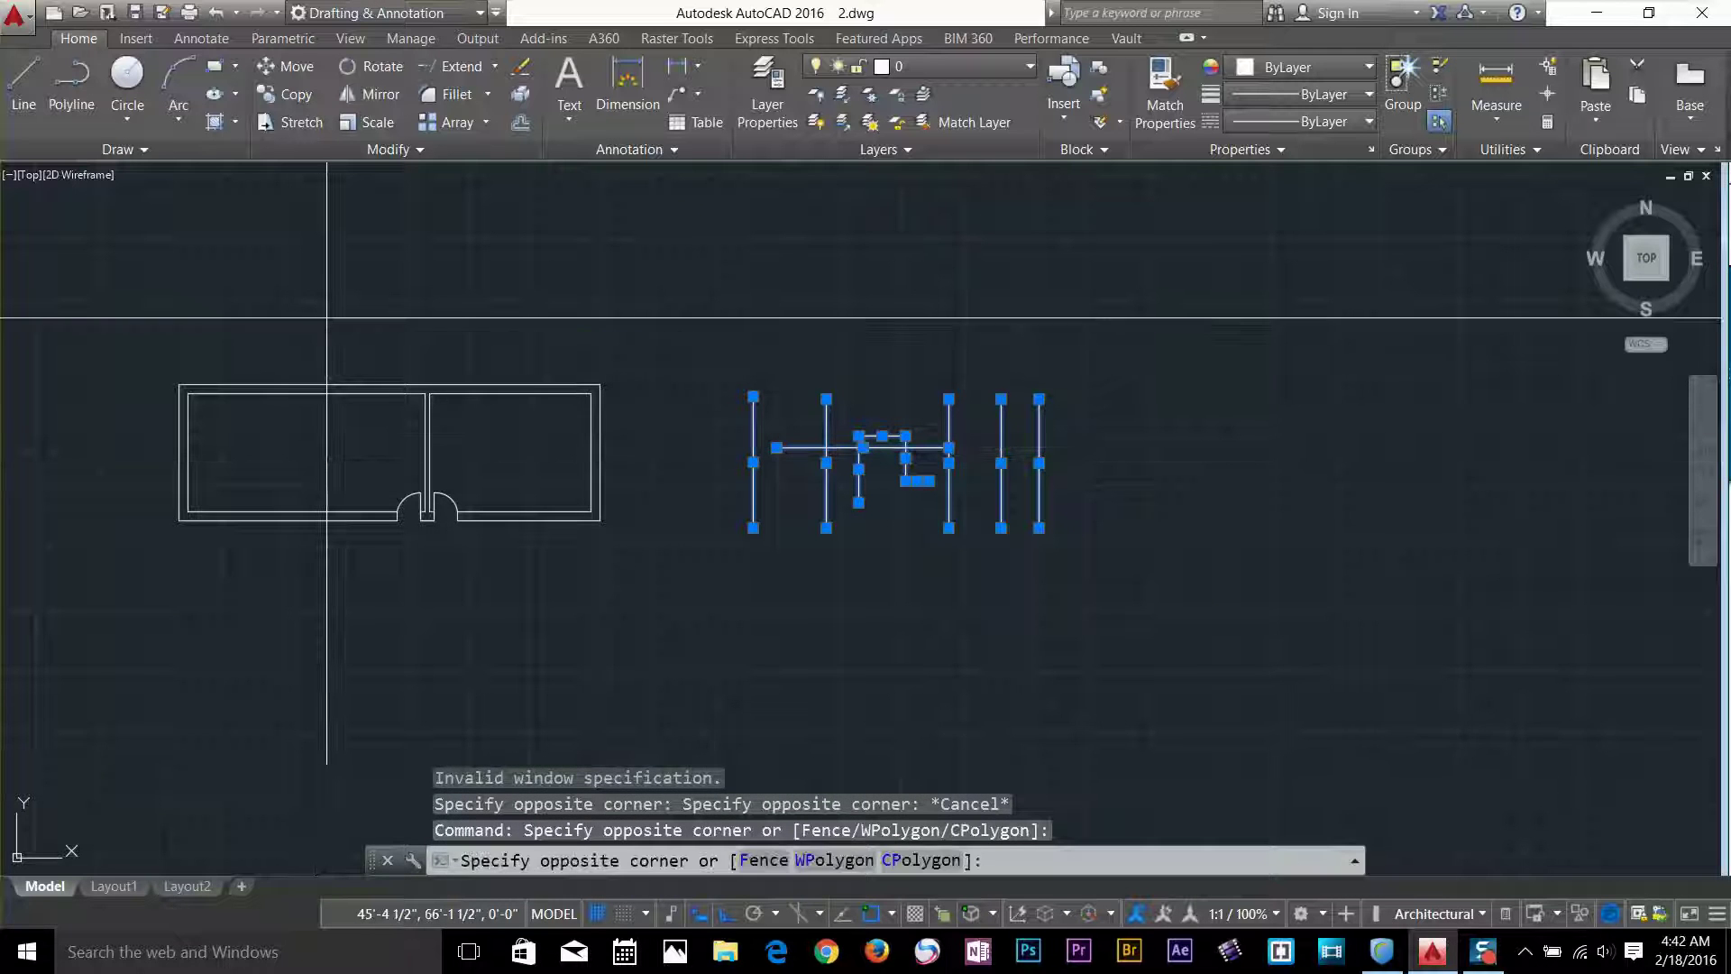
click(471, 580)
key(Escape)
scroll(731, 452, down, 2)
middle_drag(730, 452, 913, 486)
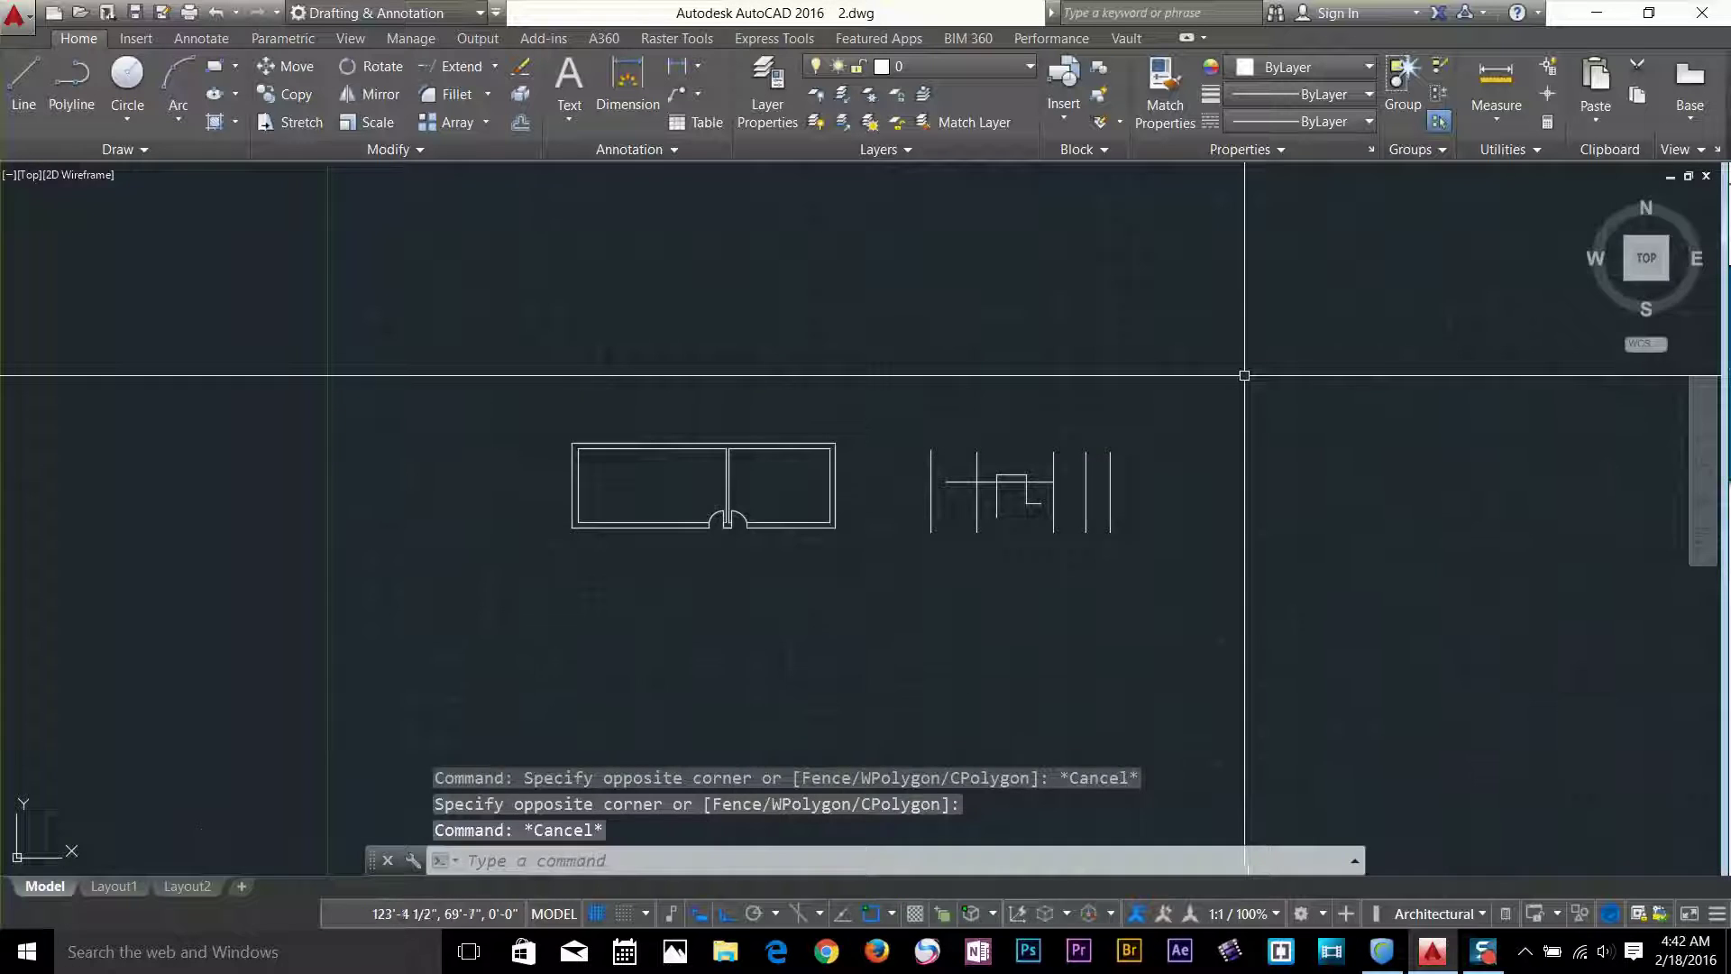